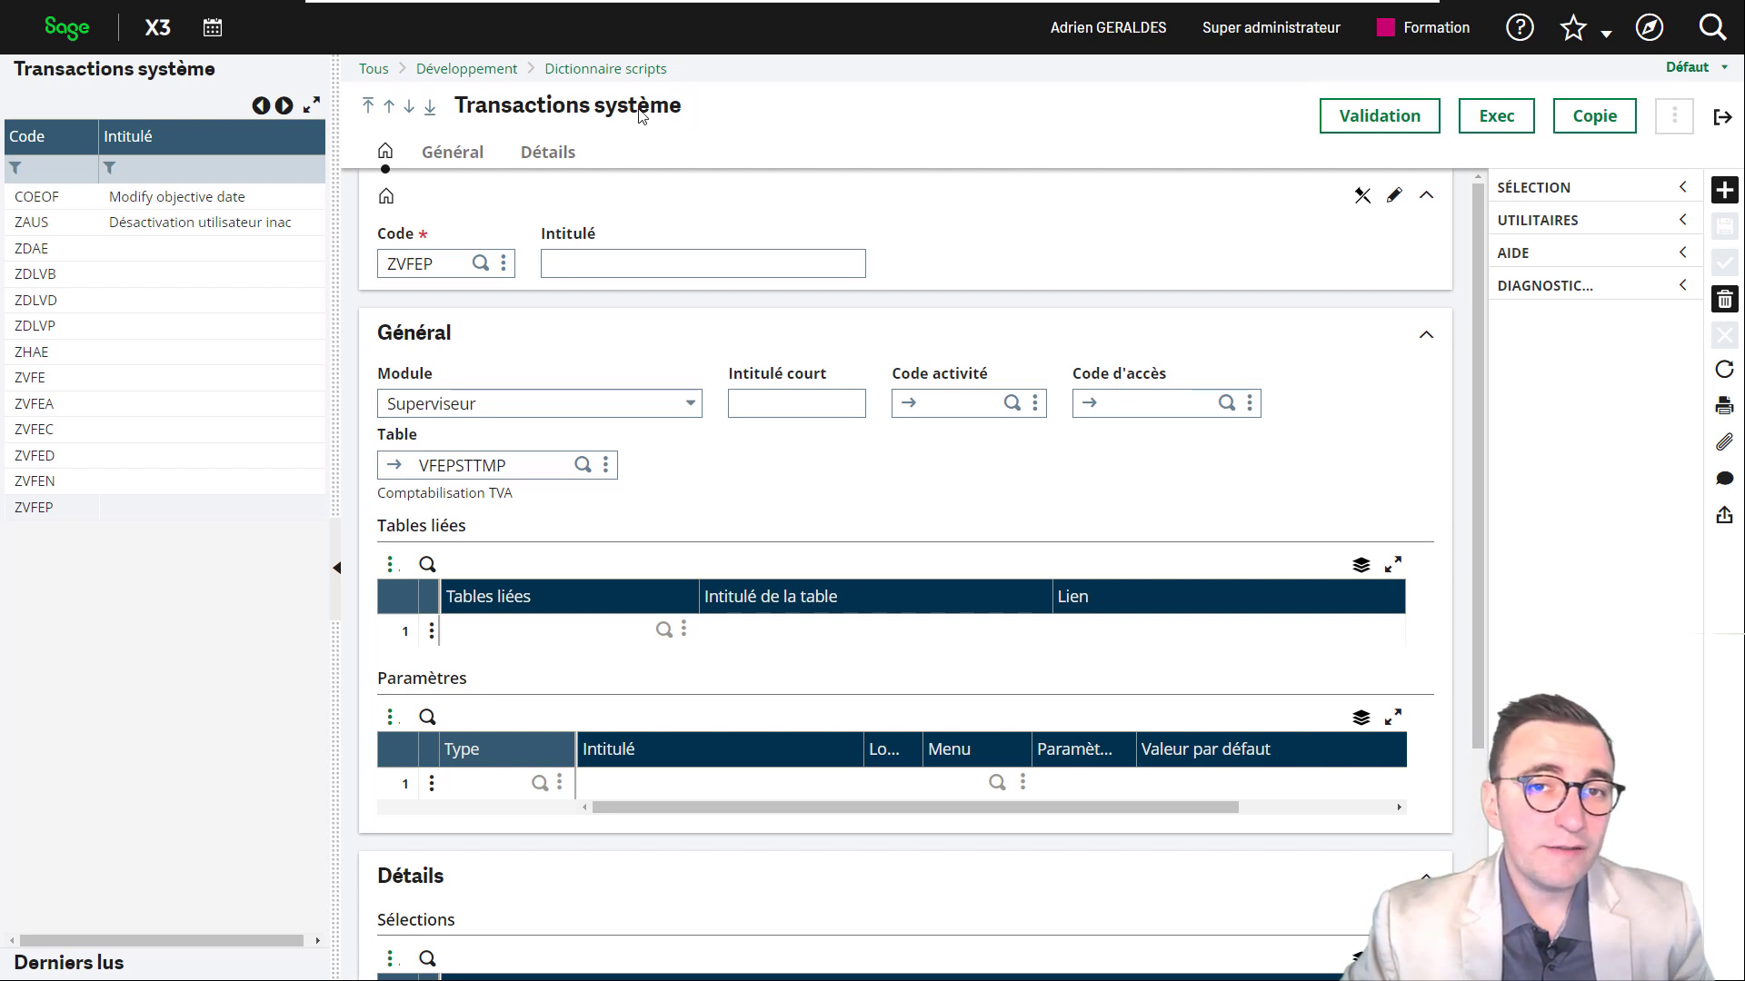
Review the ZVFEP system transaction from its general settings and parameters down to its selection and update details.
left_click_drag(687, 109, 391, 109)
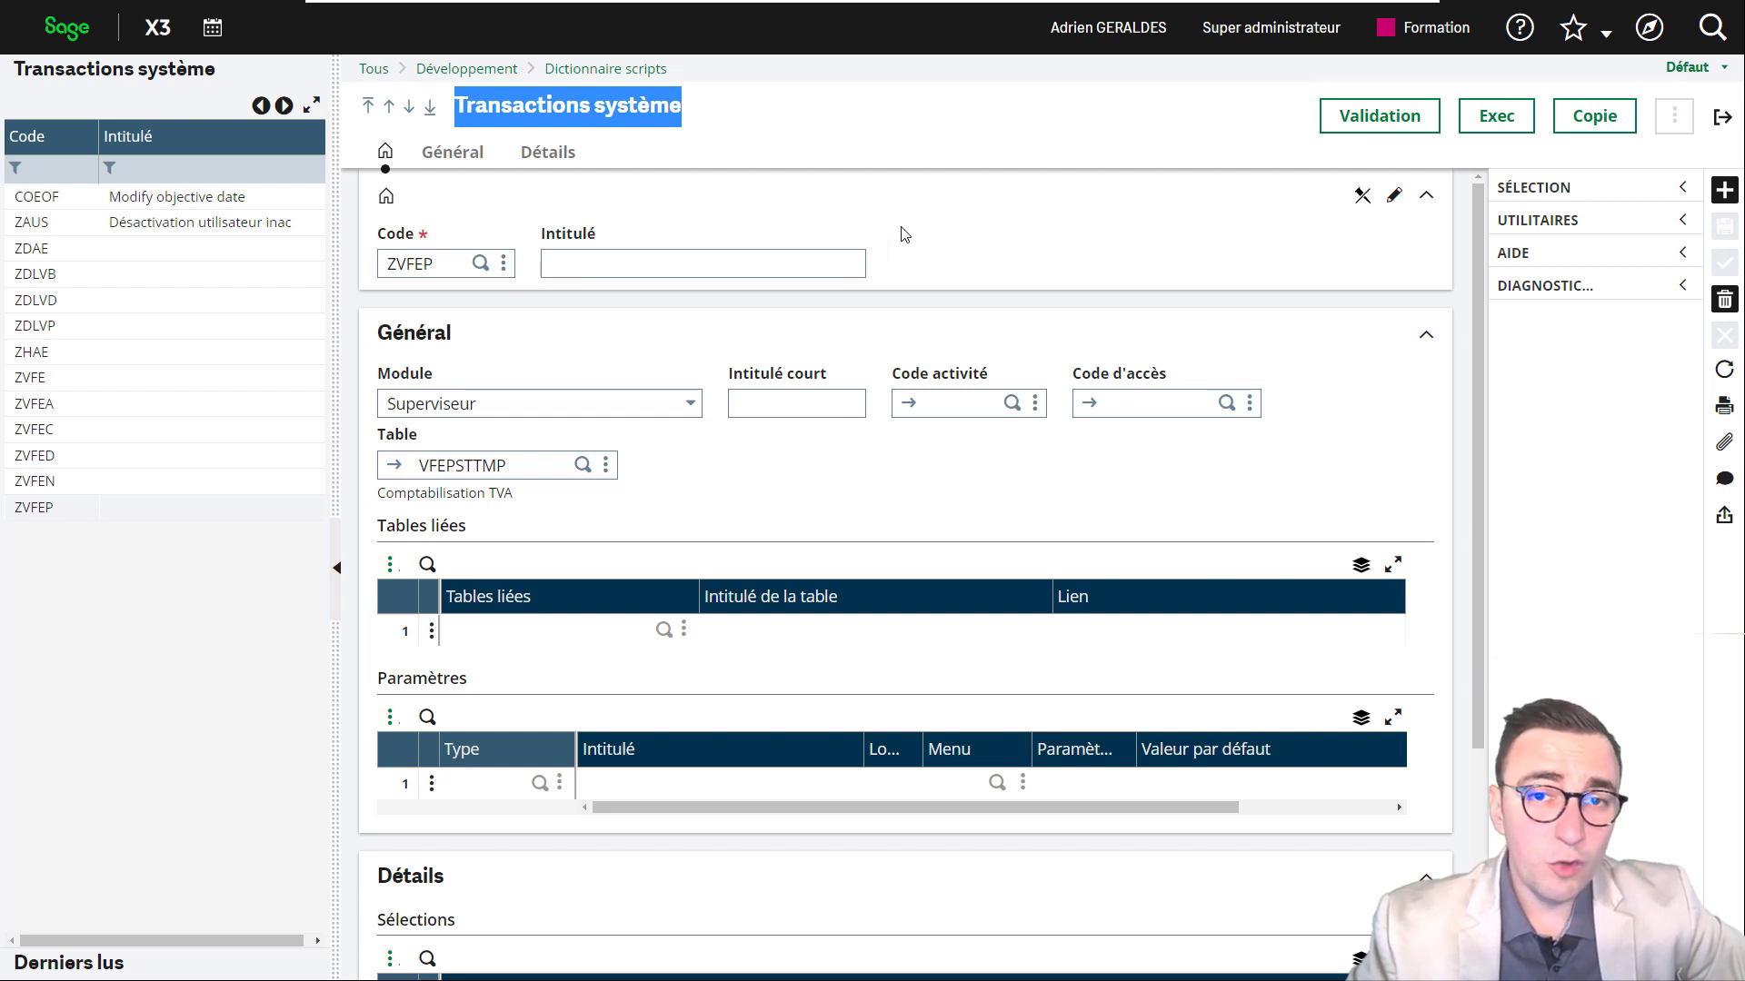
scroll(903, 233, "down", 1)
scroll(875, 302, "up", 1)
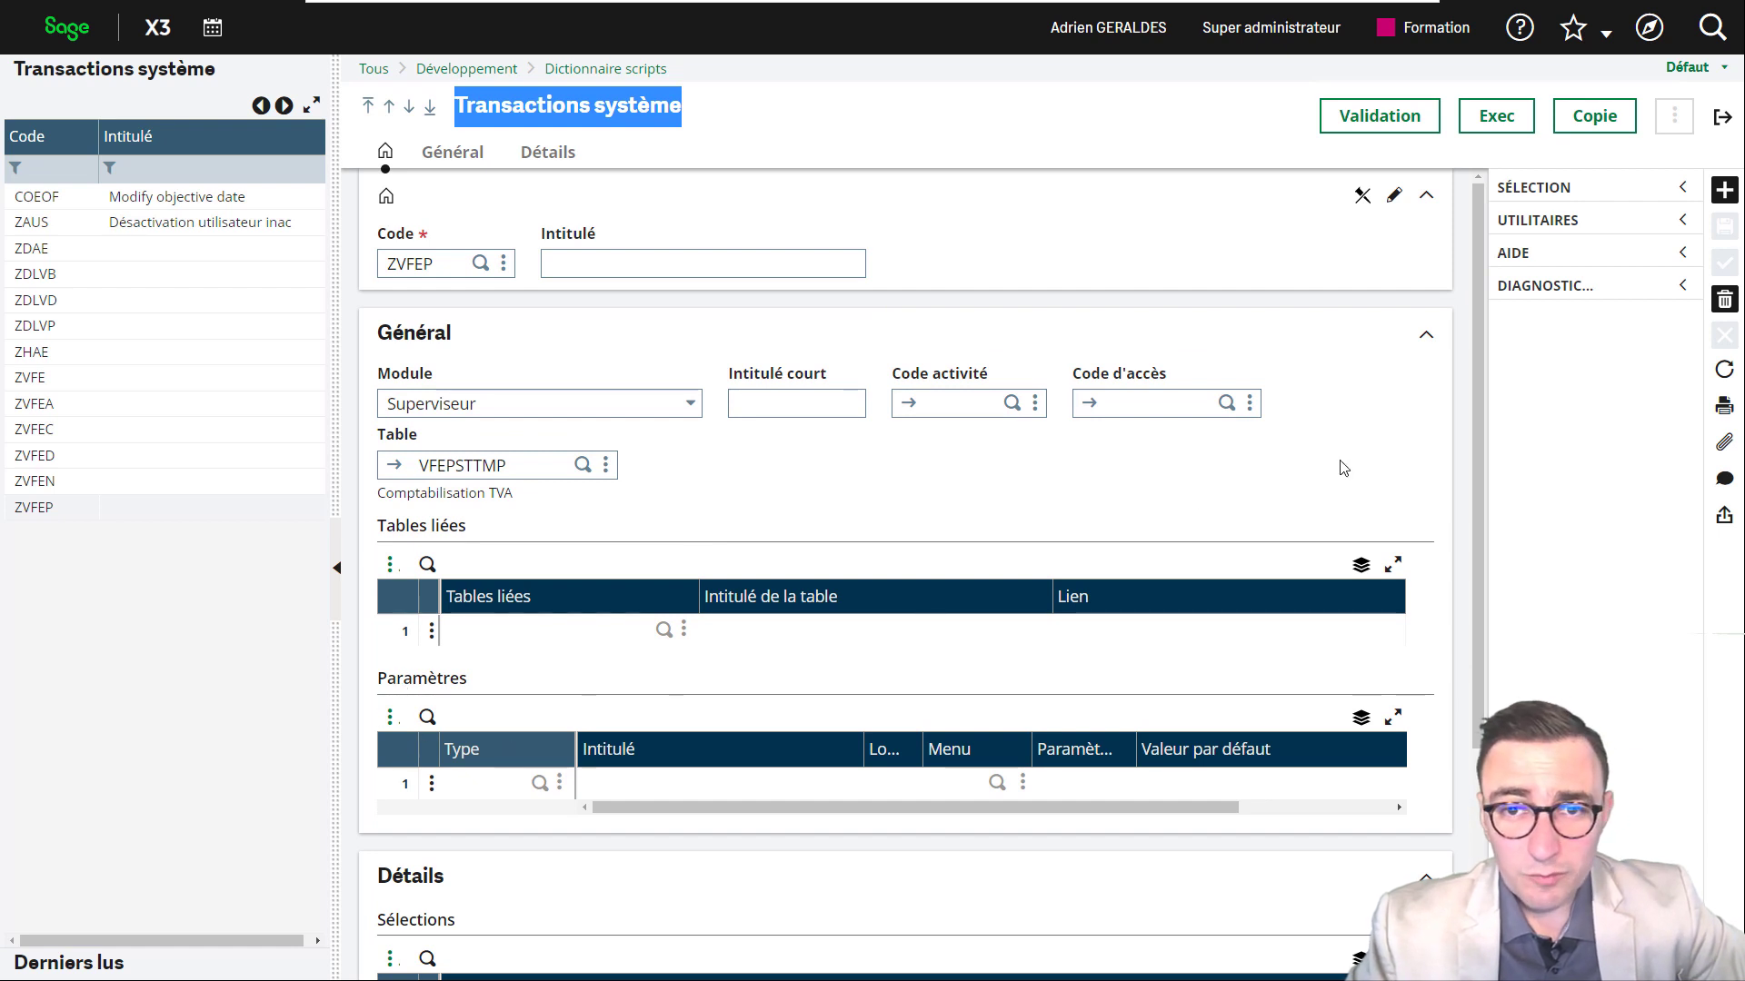
scroll(1339, 467, "down", 1)
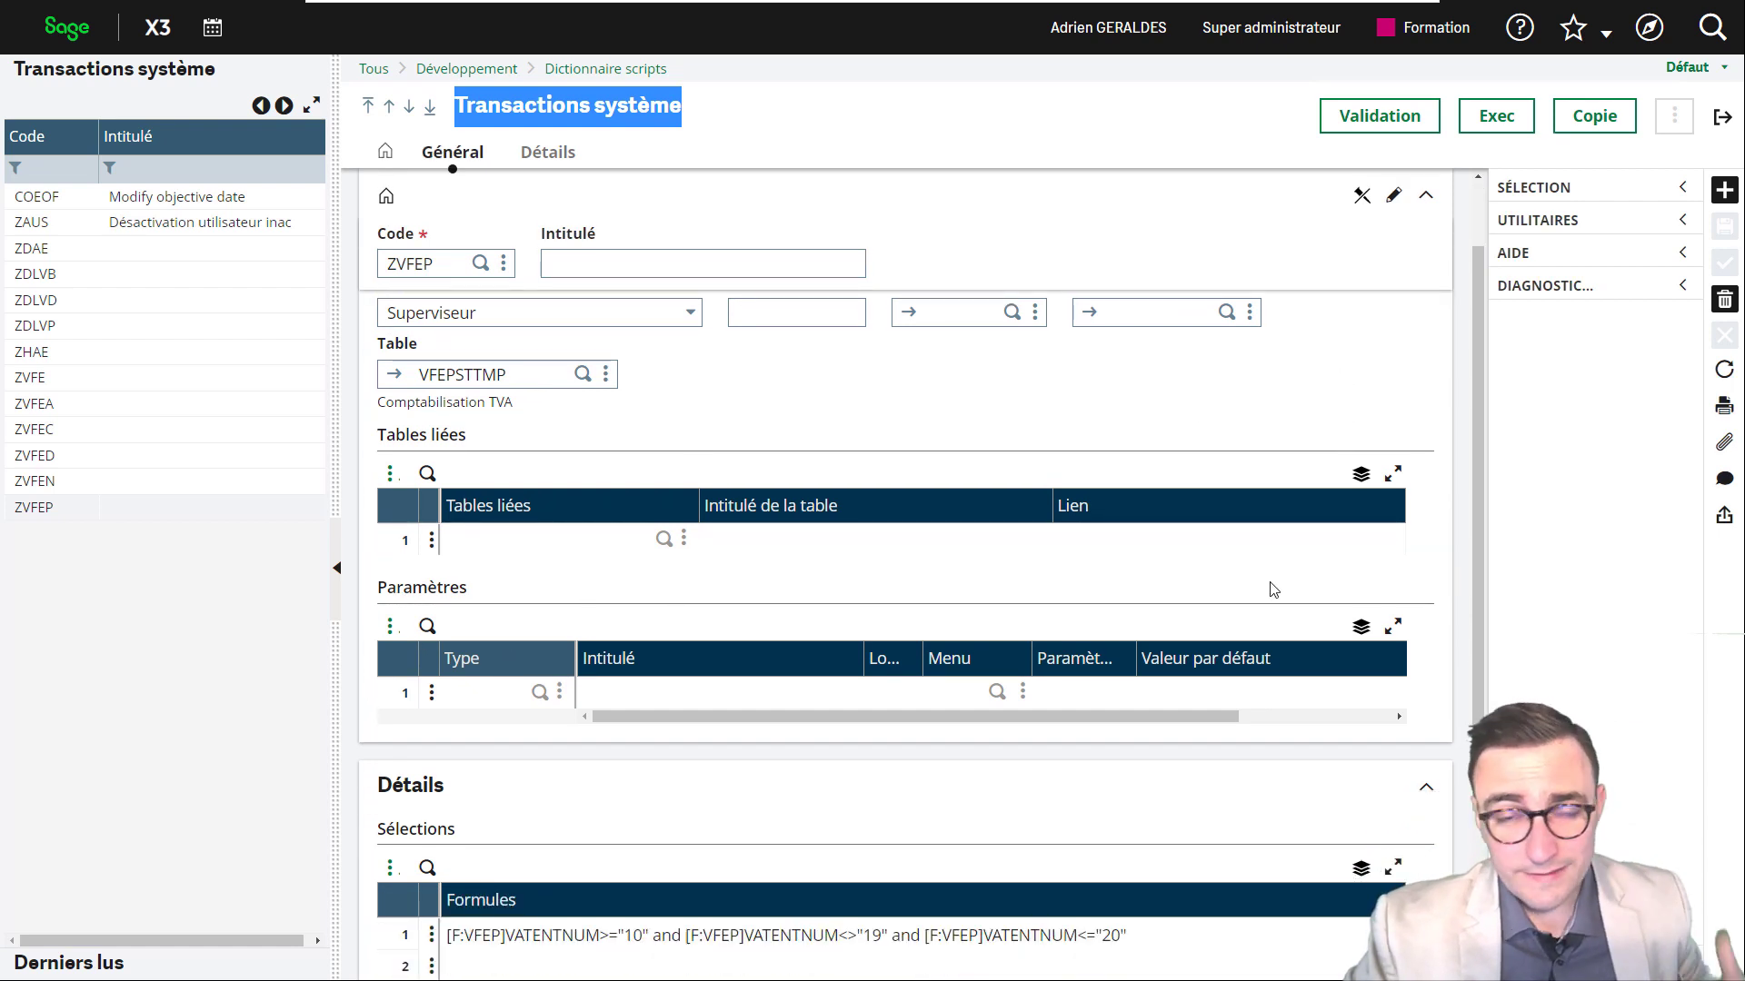
scroll(1176, 491, "down", 1)
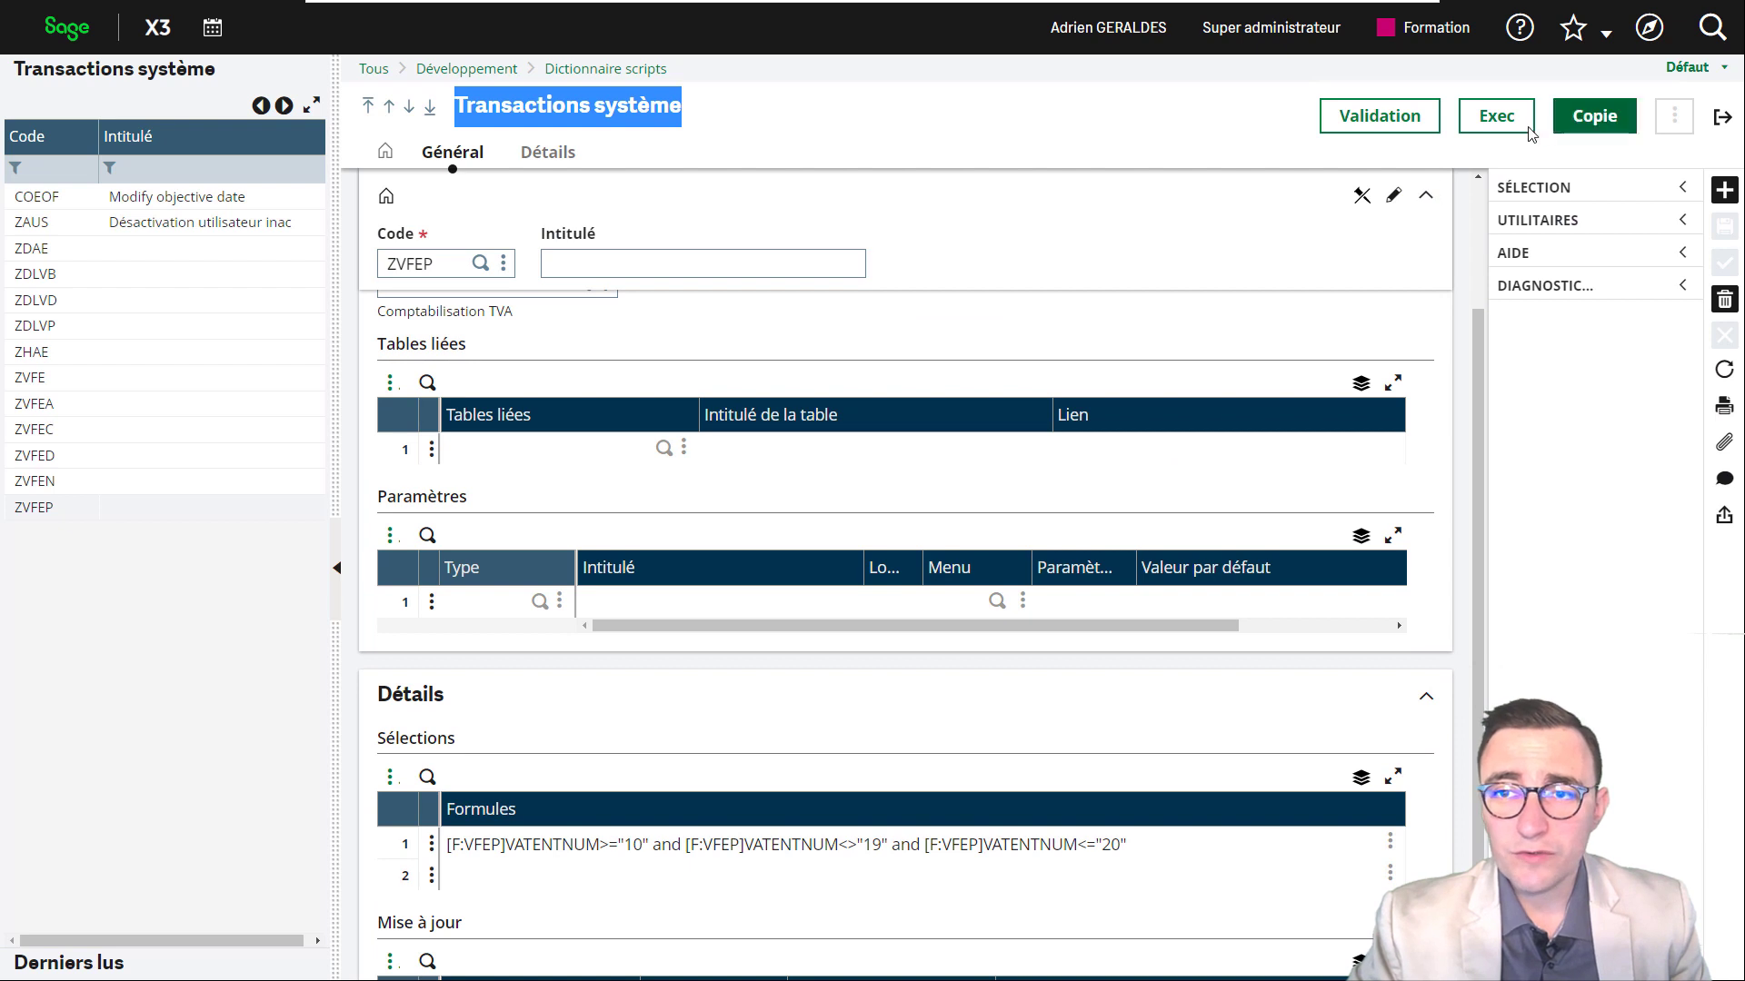
scroll(909, 436, "down", 2)
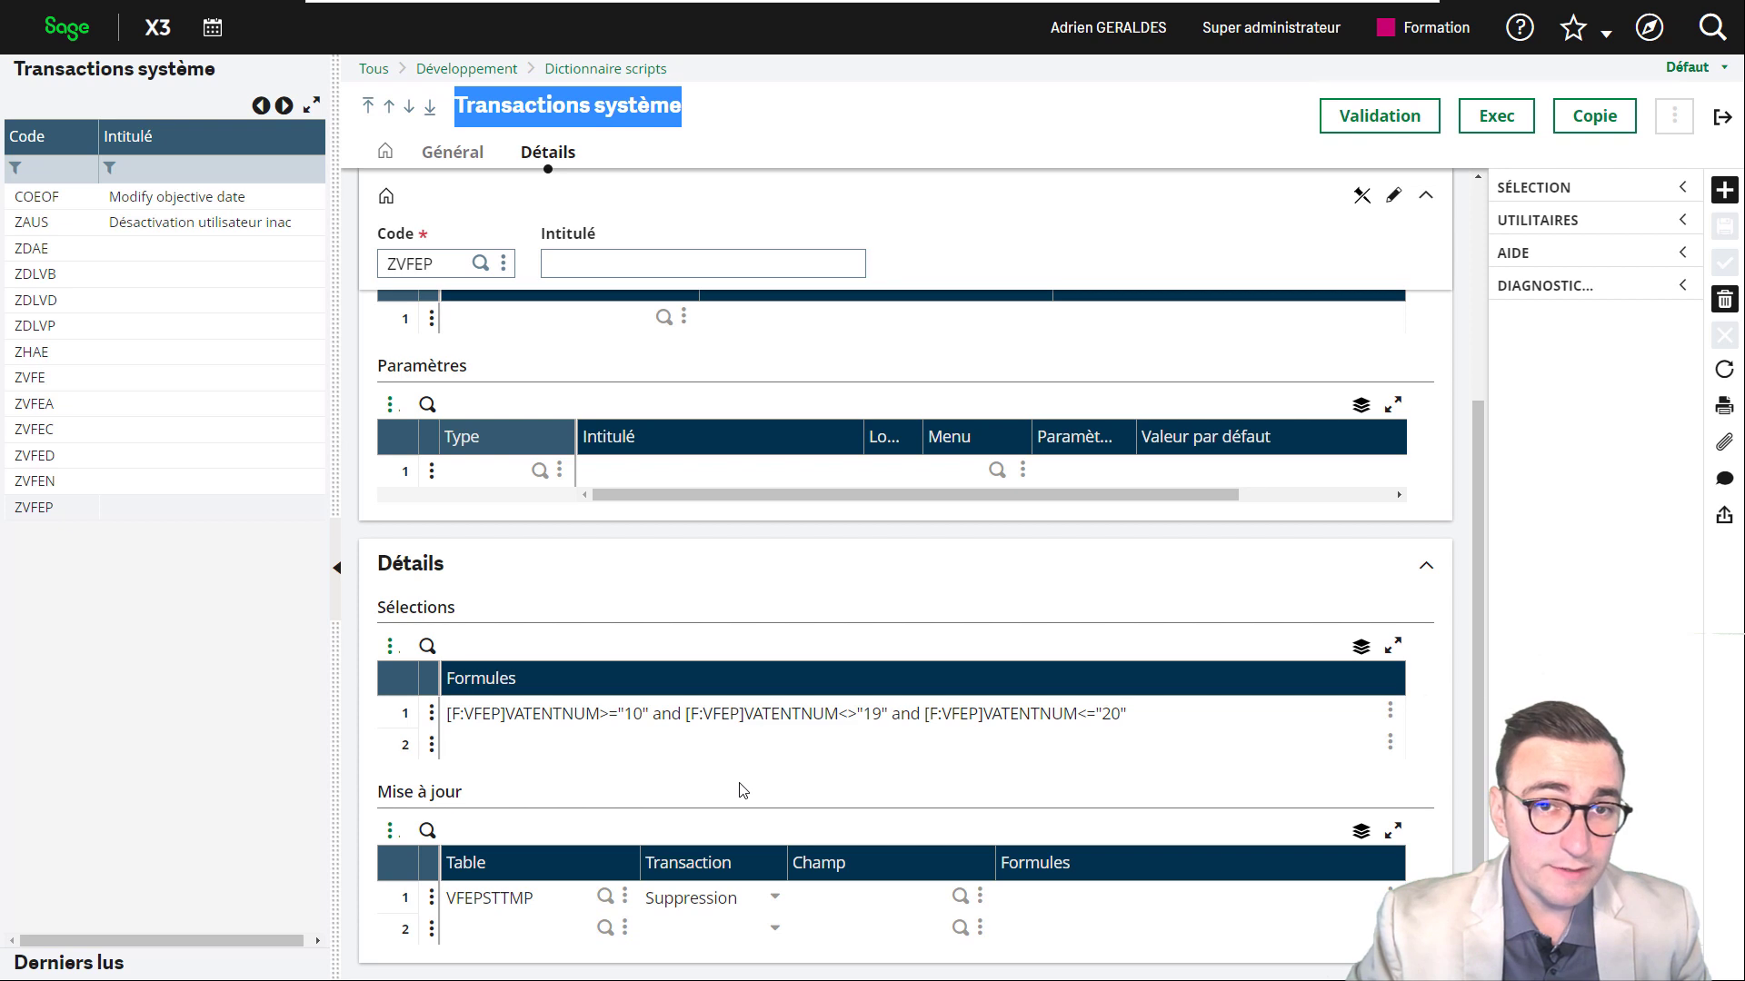
Examine the transaction types offered for the VFEPSTTMP update line, keeping Suppression selected.
left_click(775, 898)
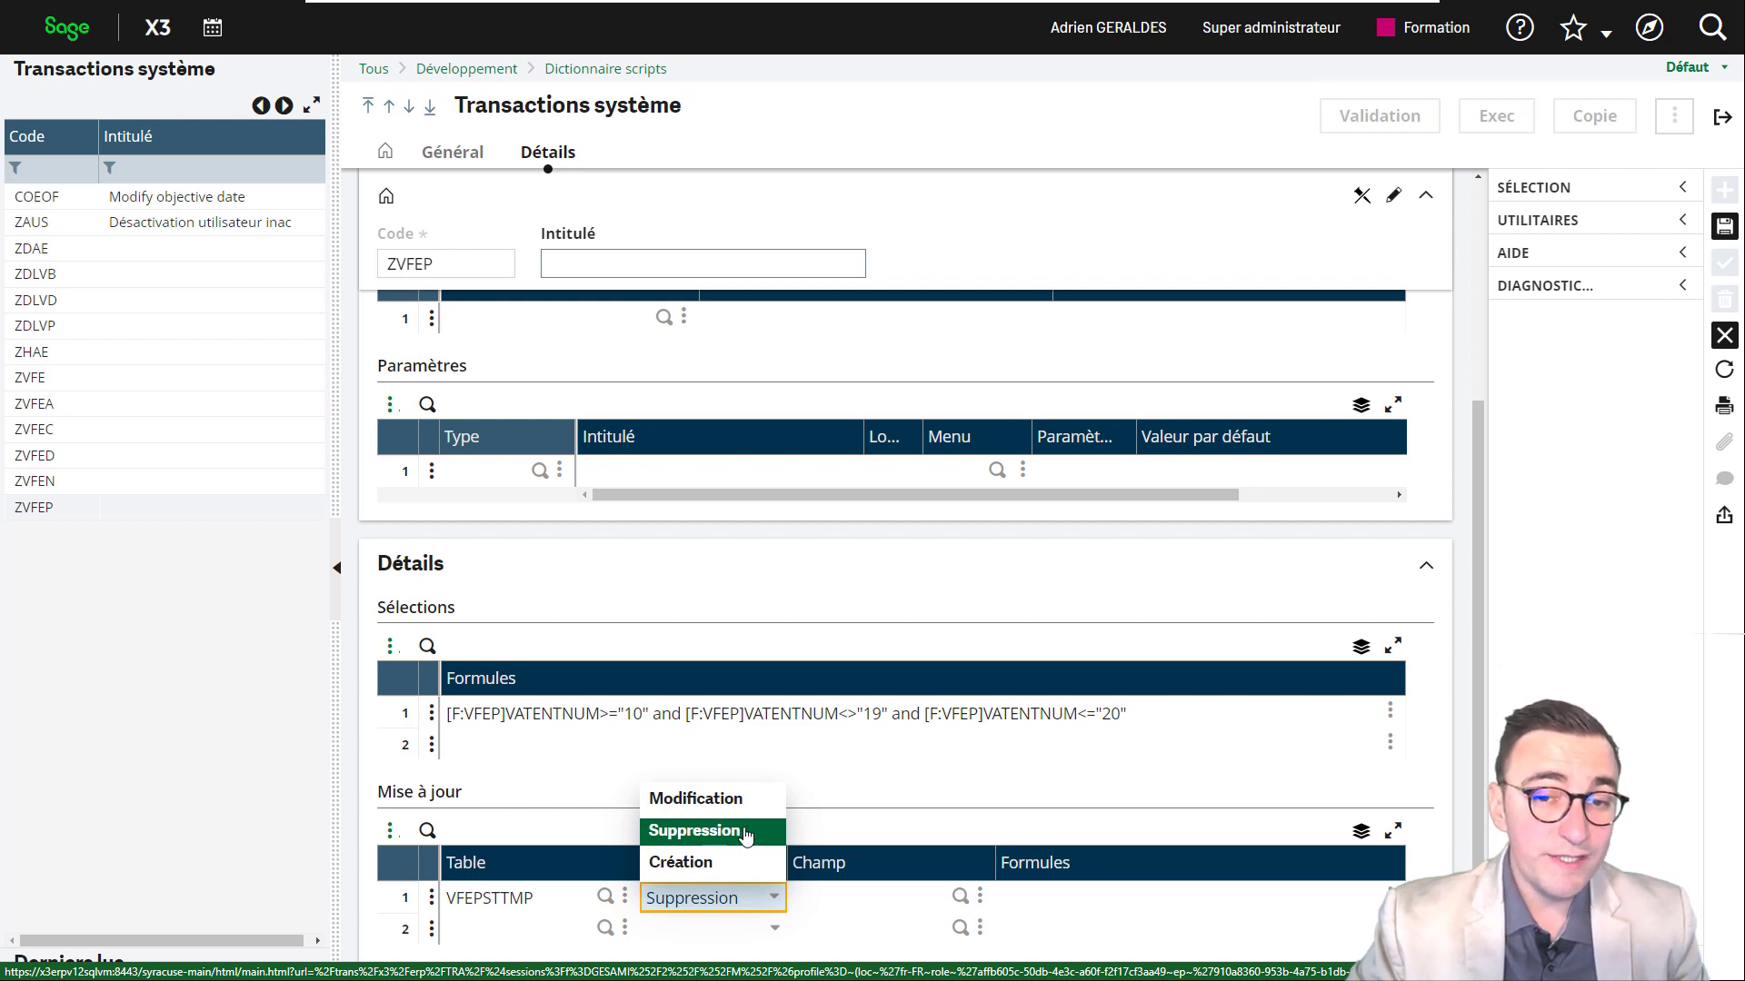
left_click(746, 832)
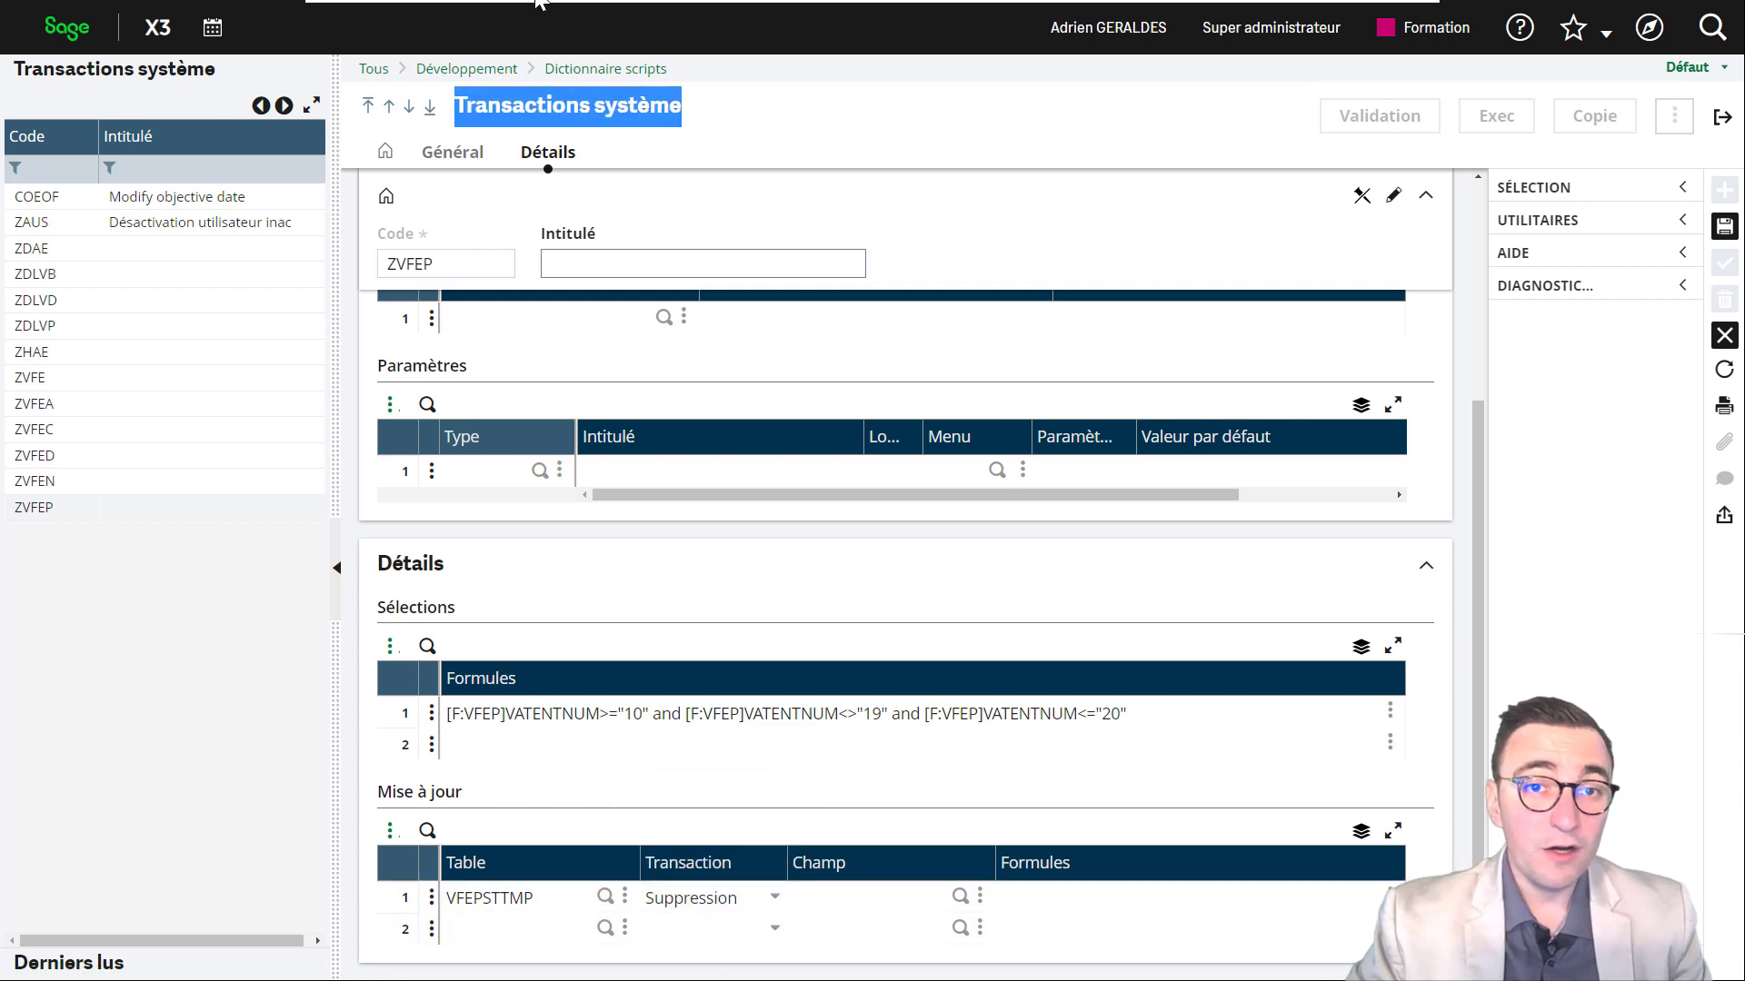
left_click(777, 904)
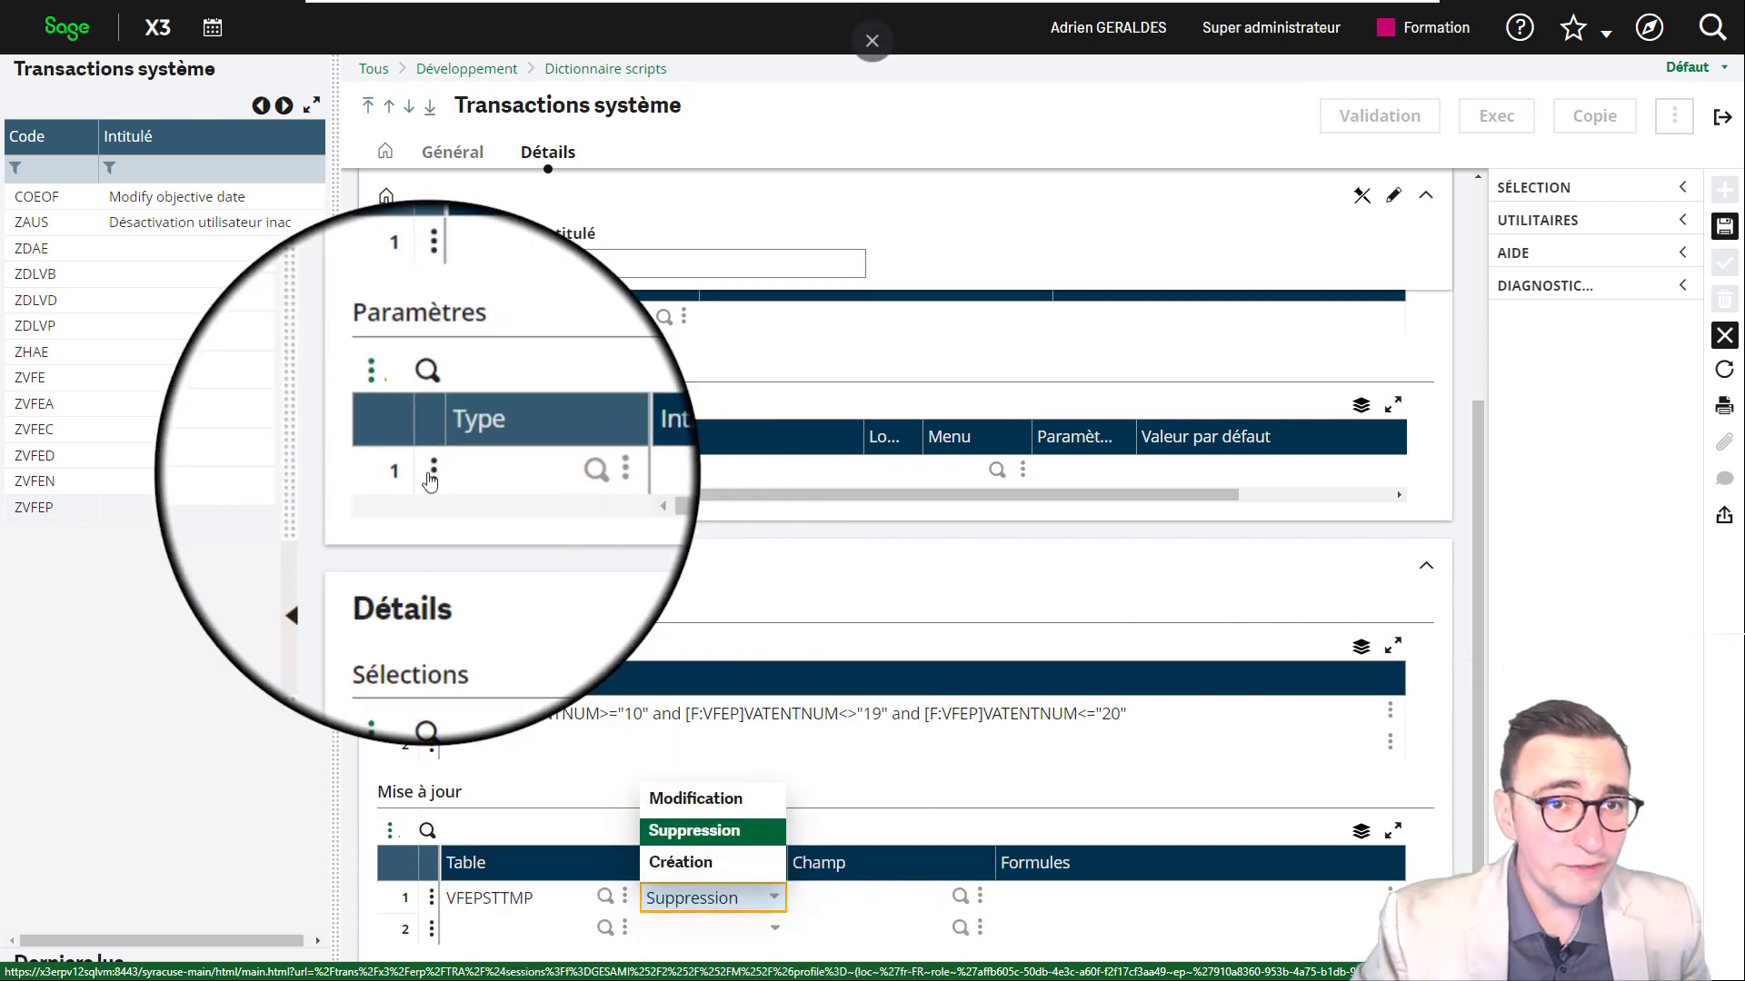
Open the ZAUS system transaction and review its code, module, main table and parameters down to the details section.
left_click(200, 223)
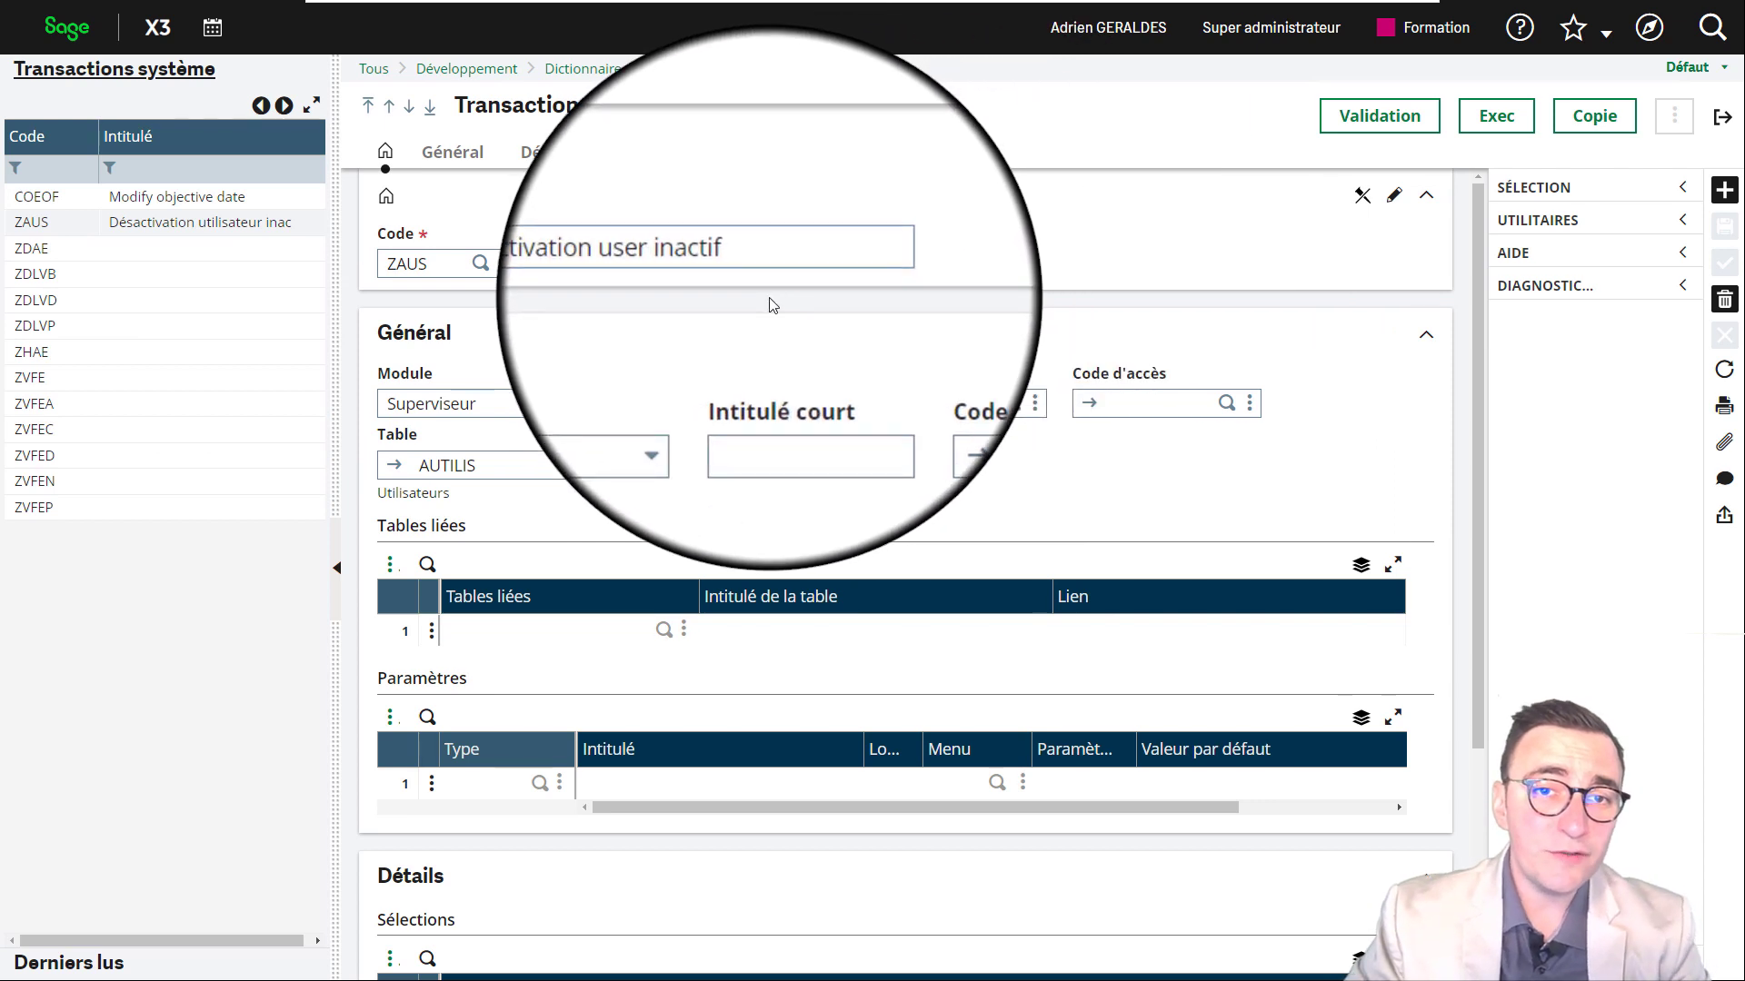
left_click(451, 263)
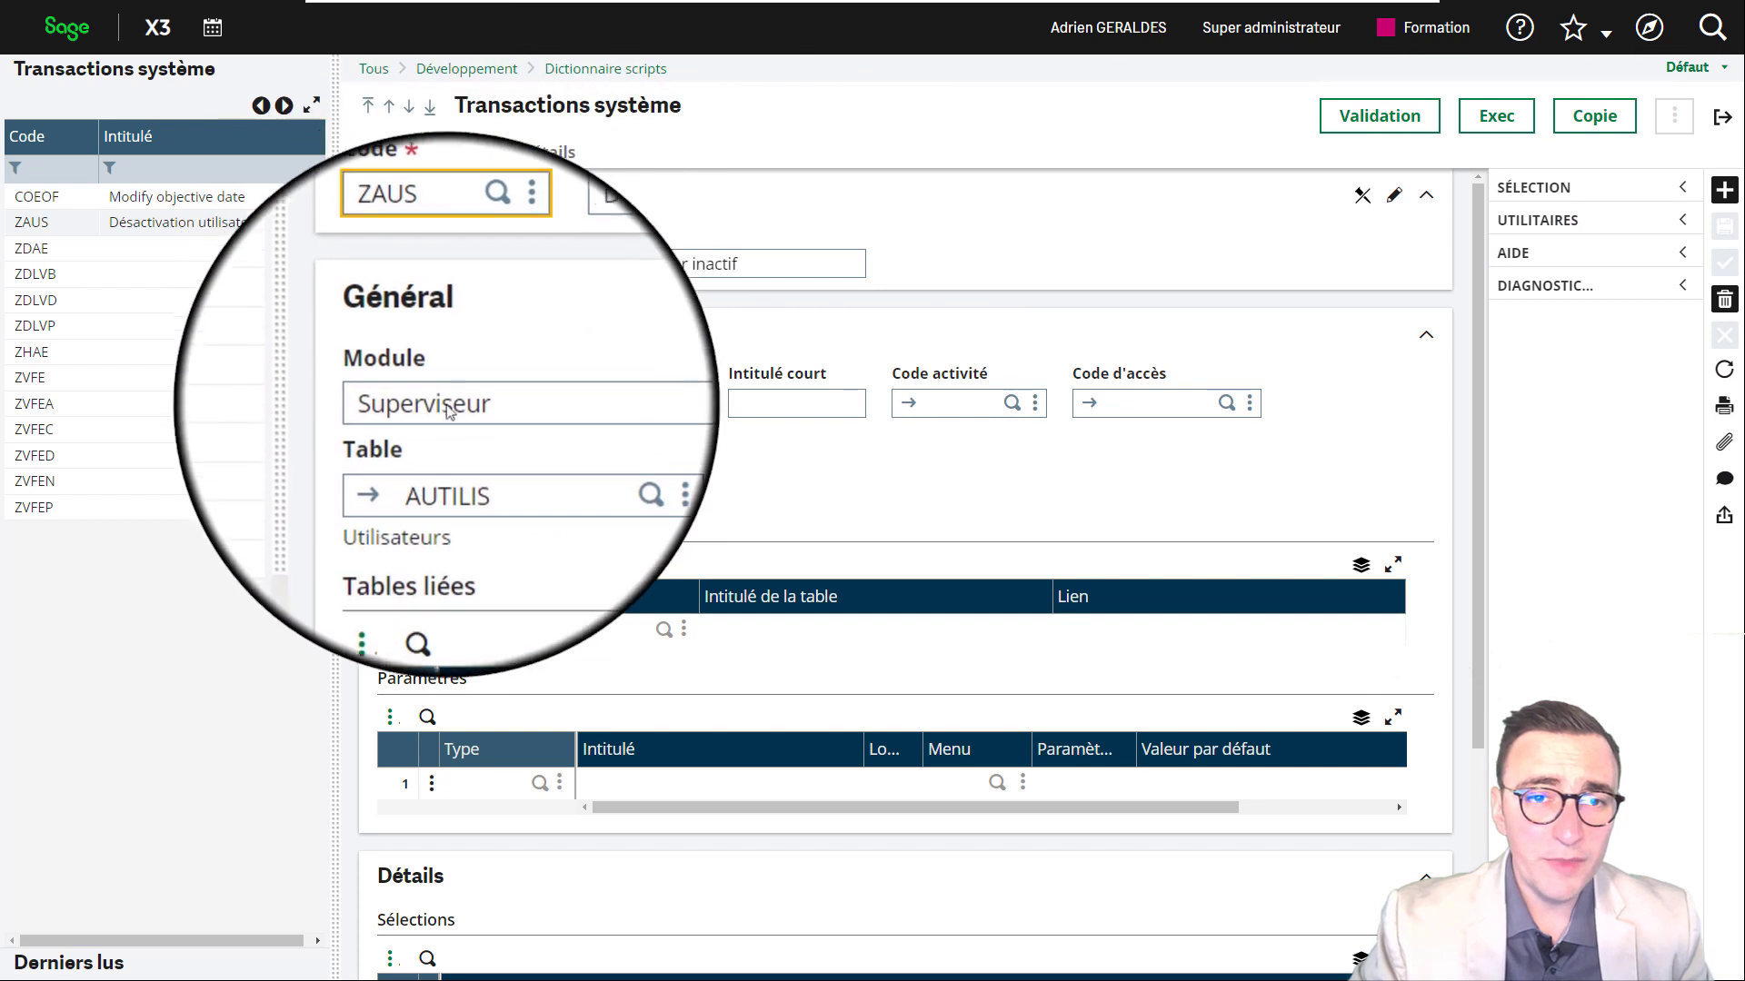
left_click(446, 458)
double_click(446, 459)
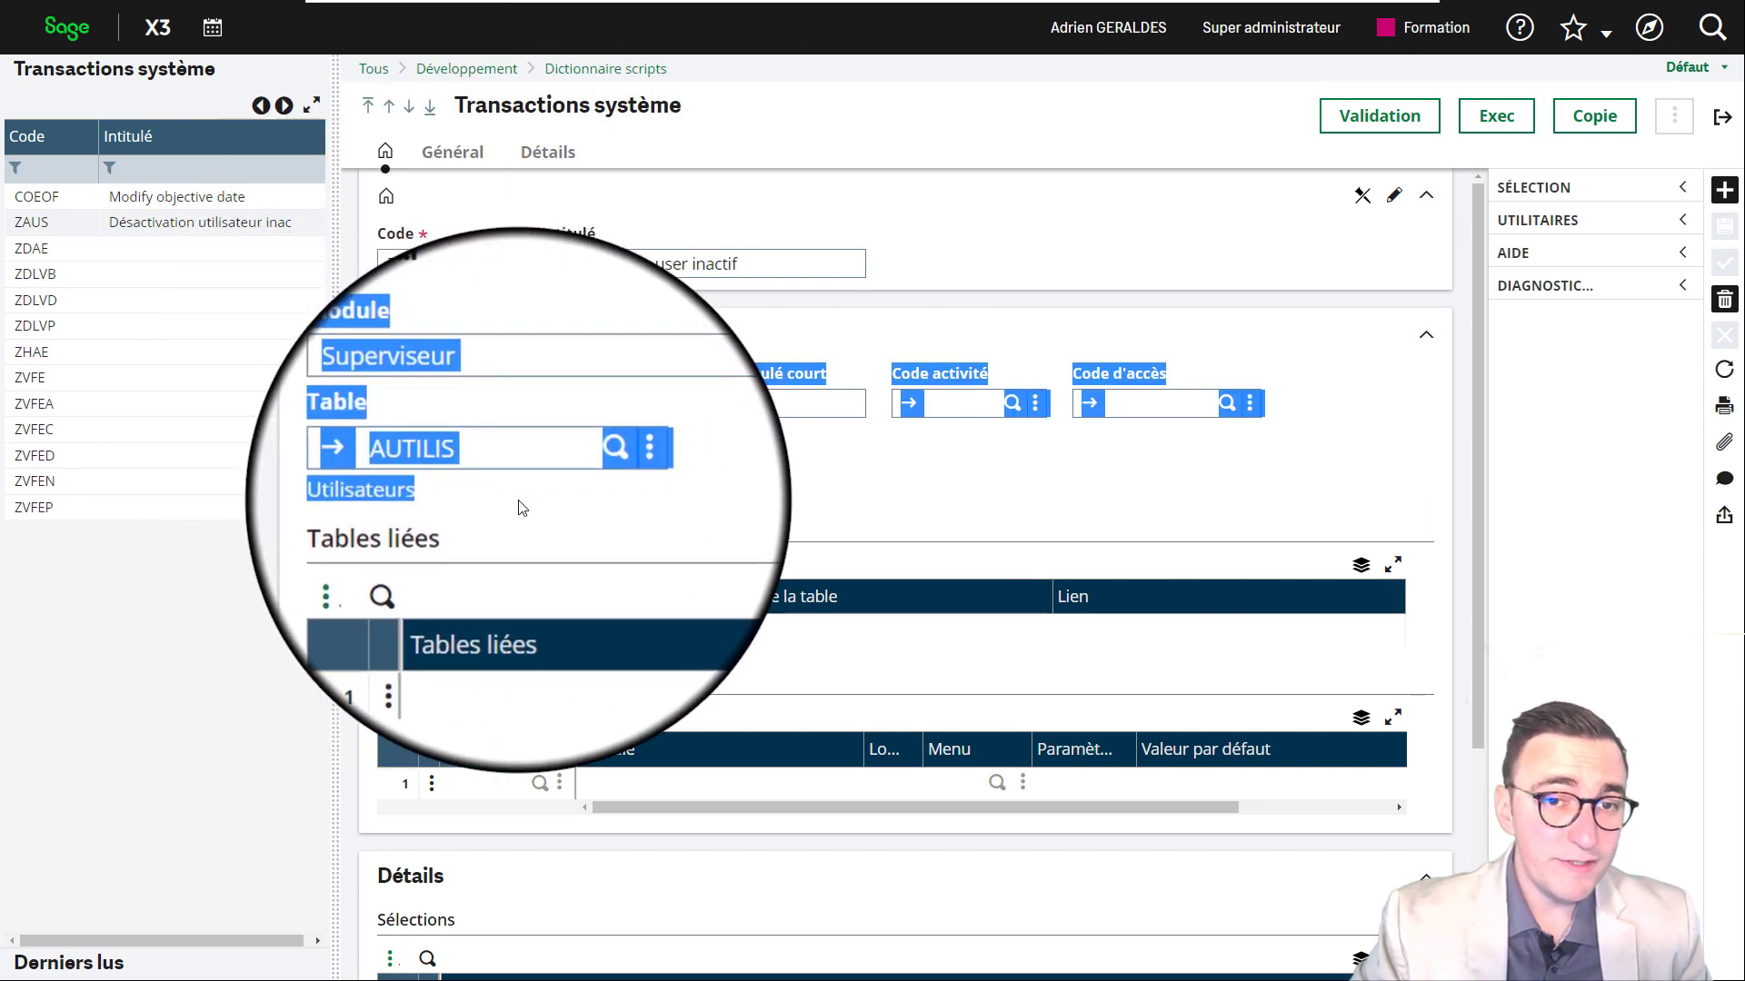
scroll(536, 472, "down", 2)
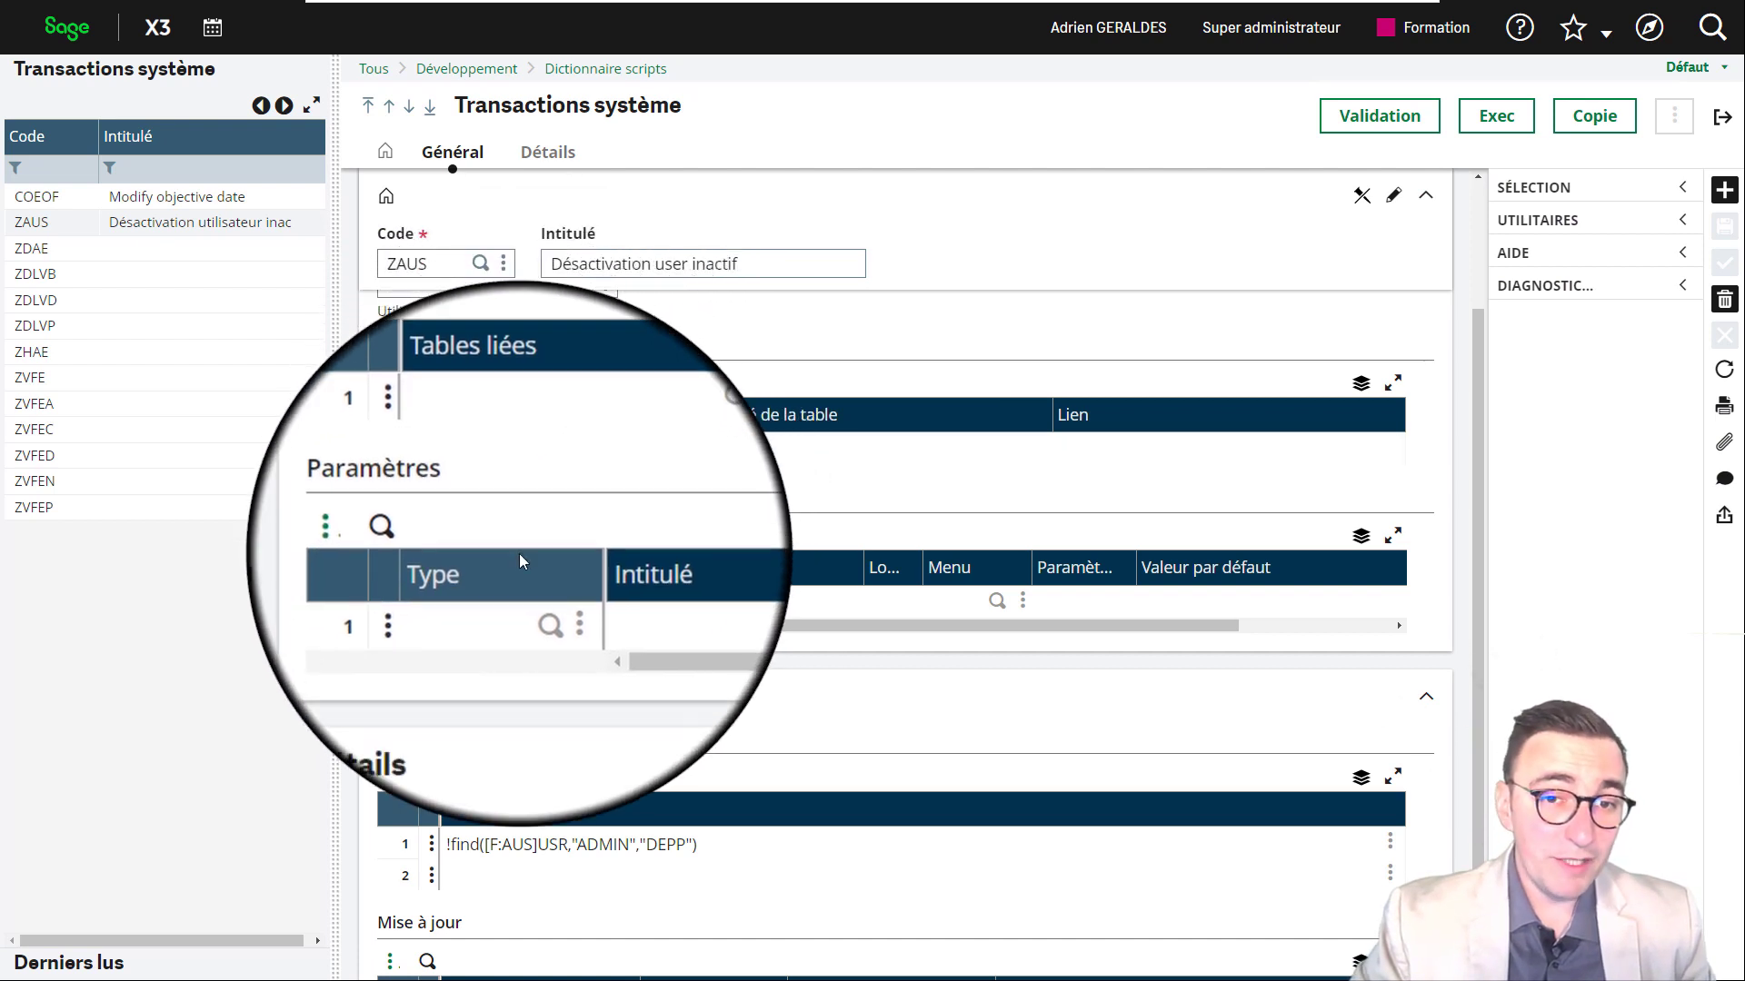
scroll(519, 553, "down", 3)
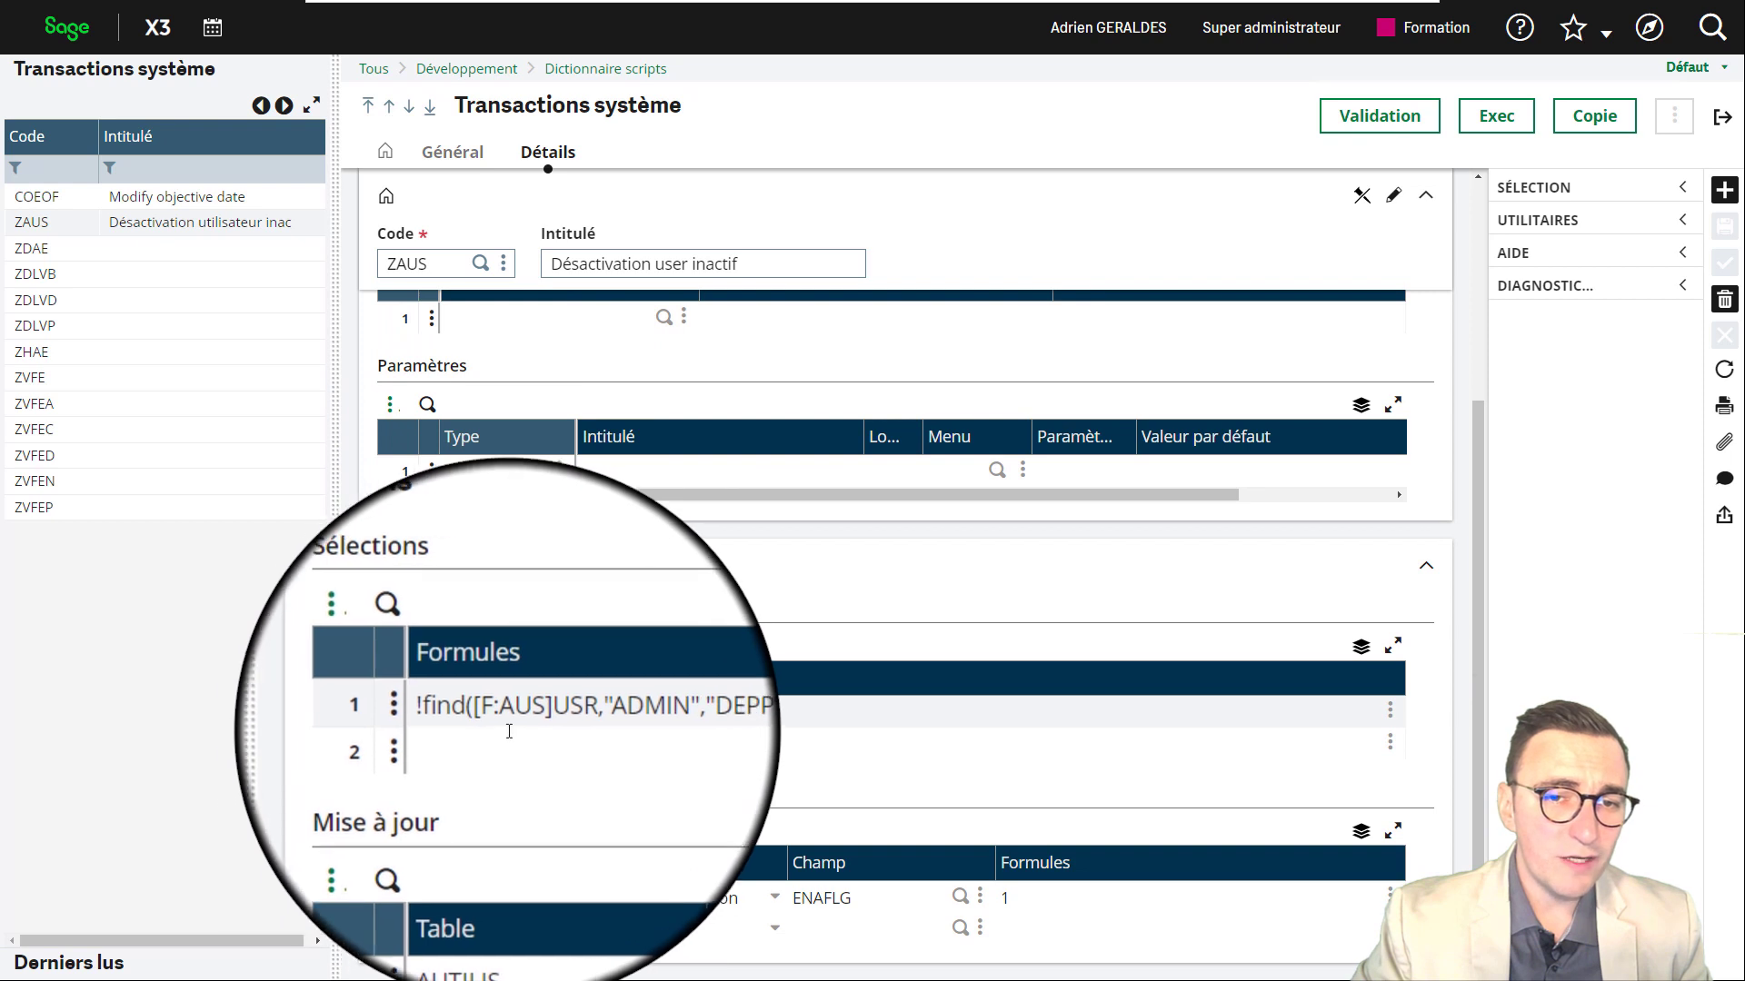
Examine the user codes in the ZAUS selection formula and the table, transaction type and field of its update line.
double_click(614, 714)
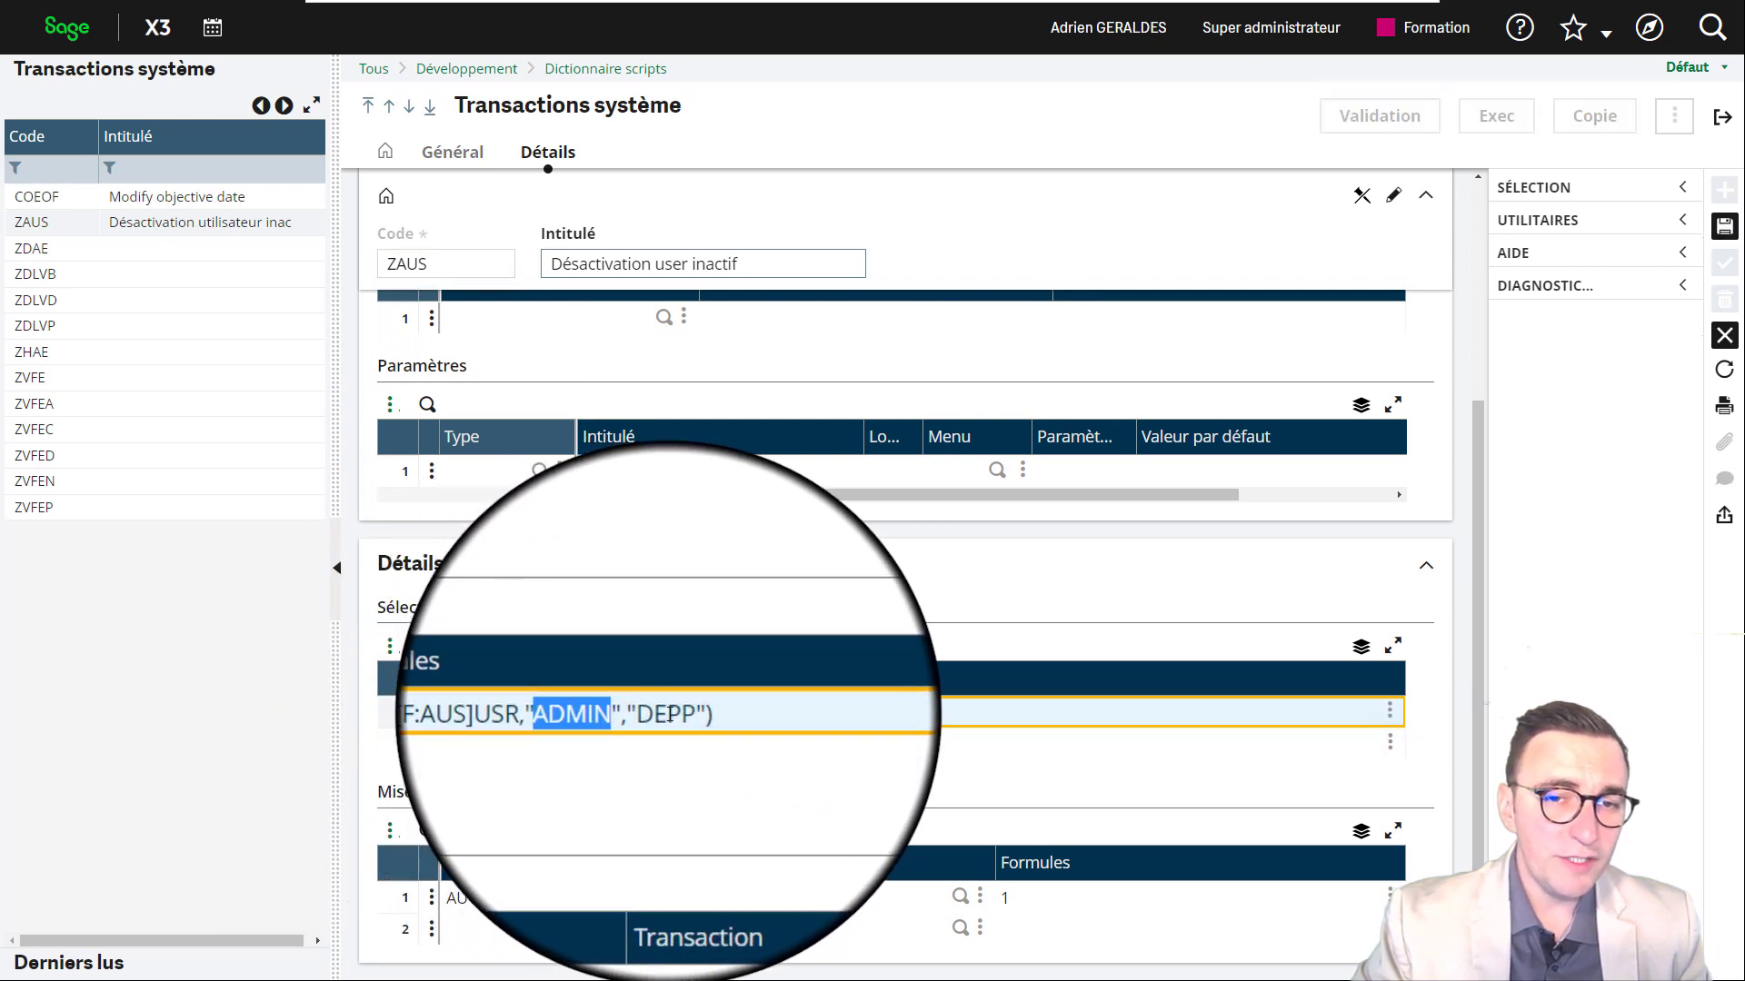
double_click(660, 715)
left_click(675, 596)
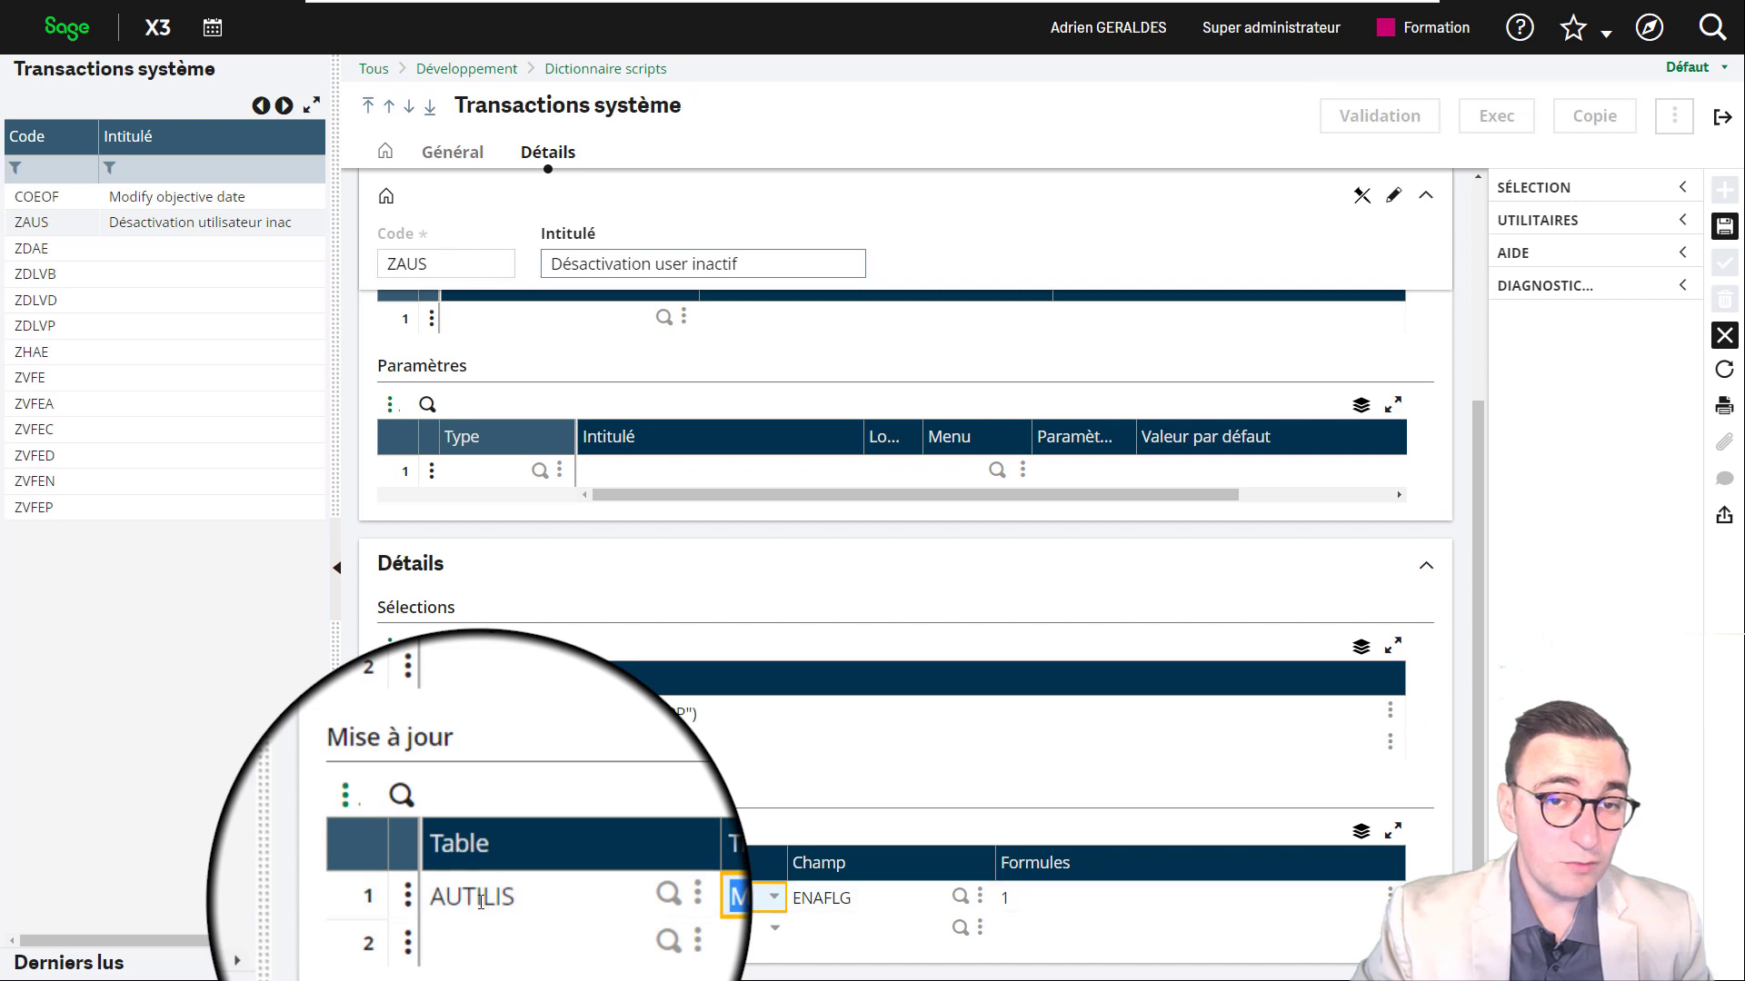
scroll(482, 900, "up", 3)
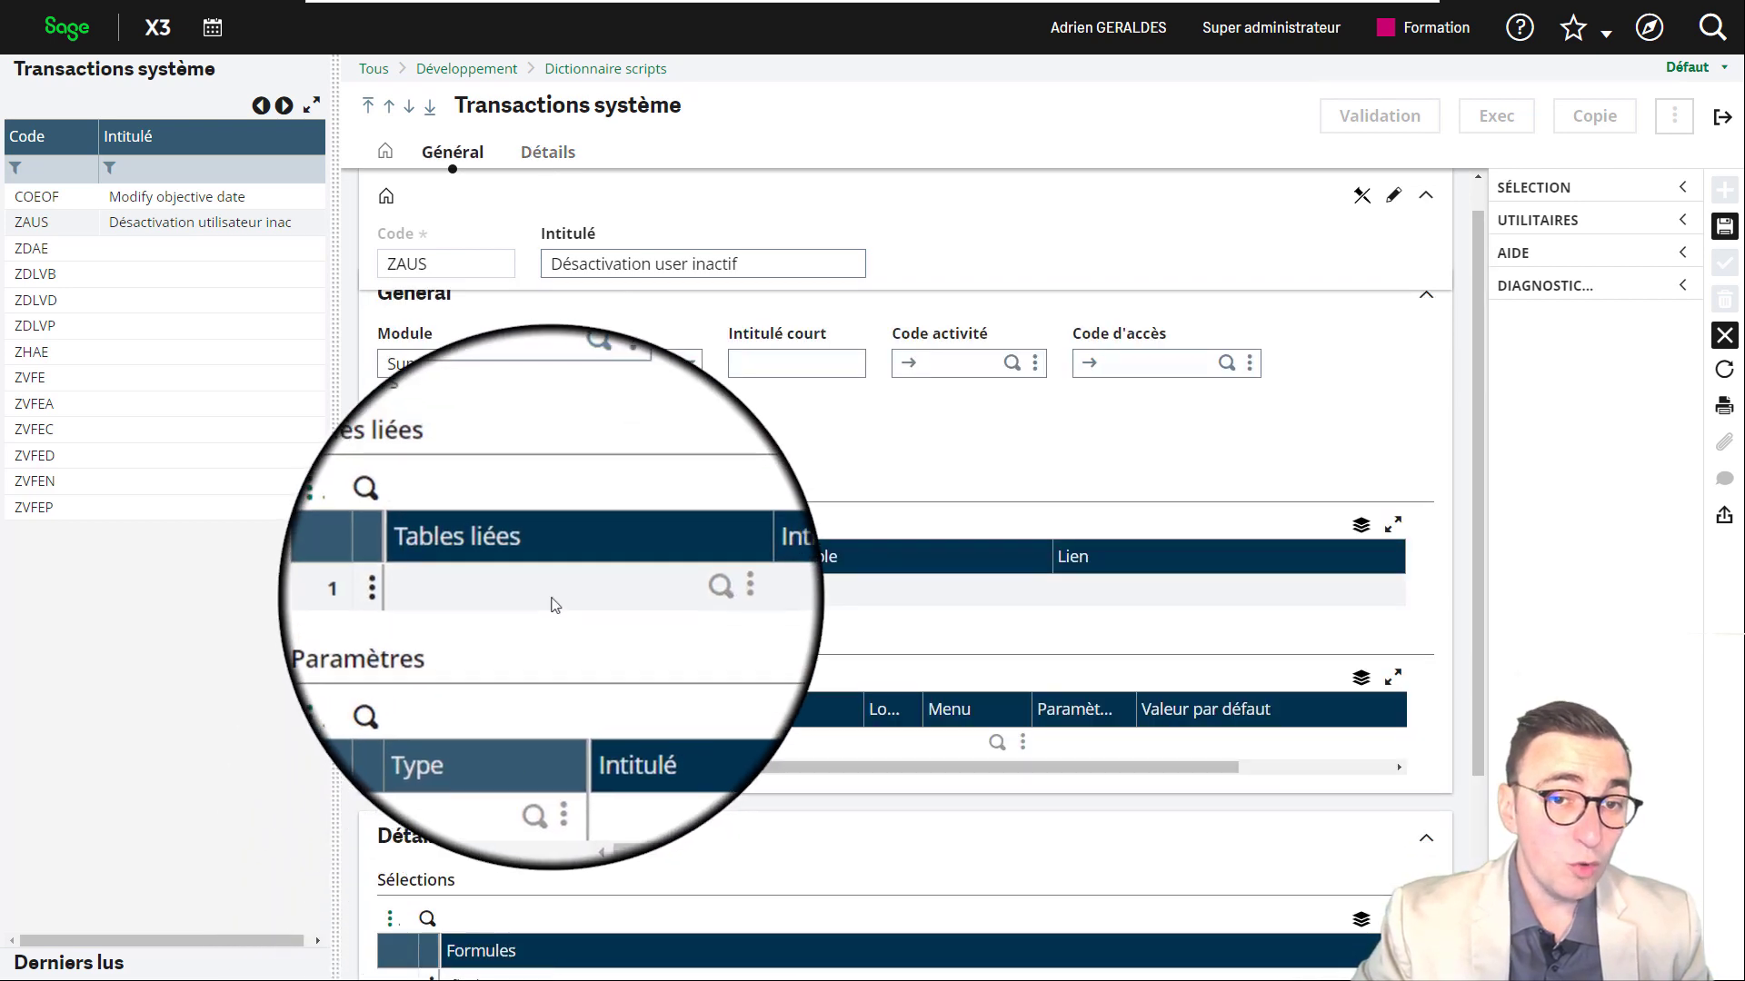
scroll(554, 595, "down", 3)
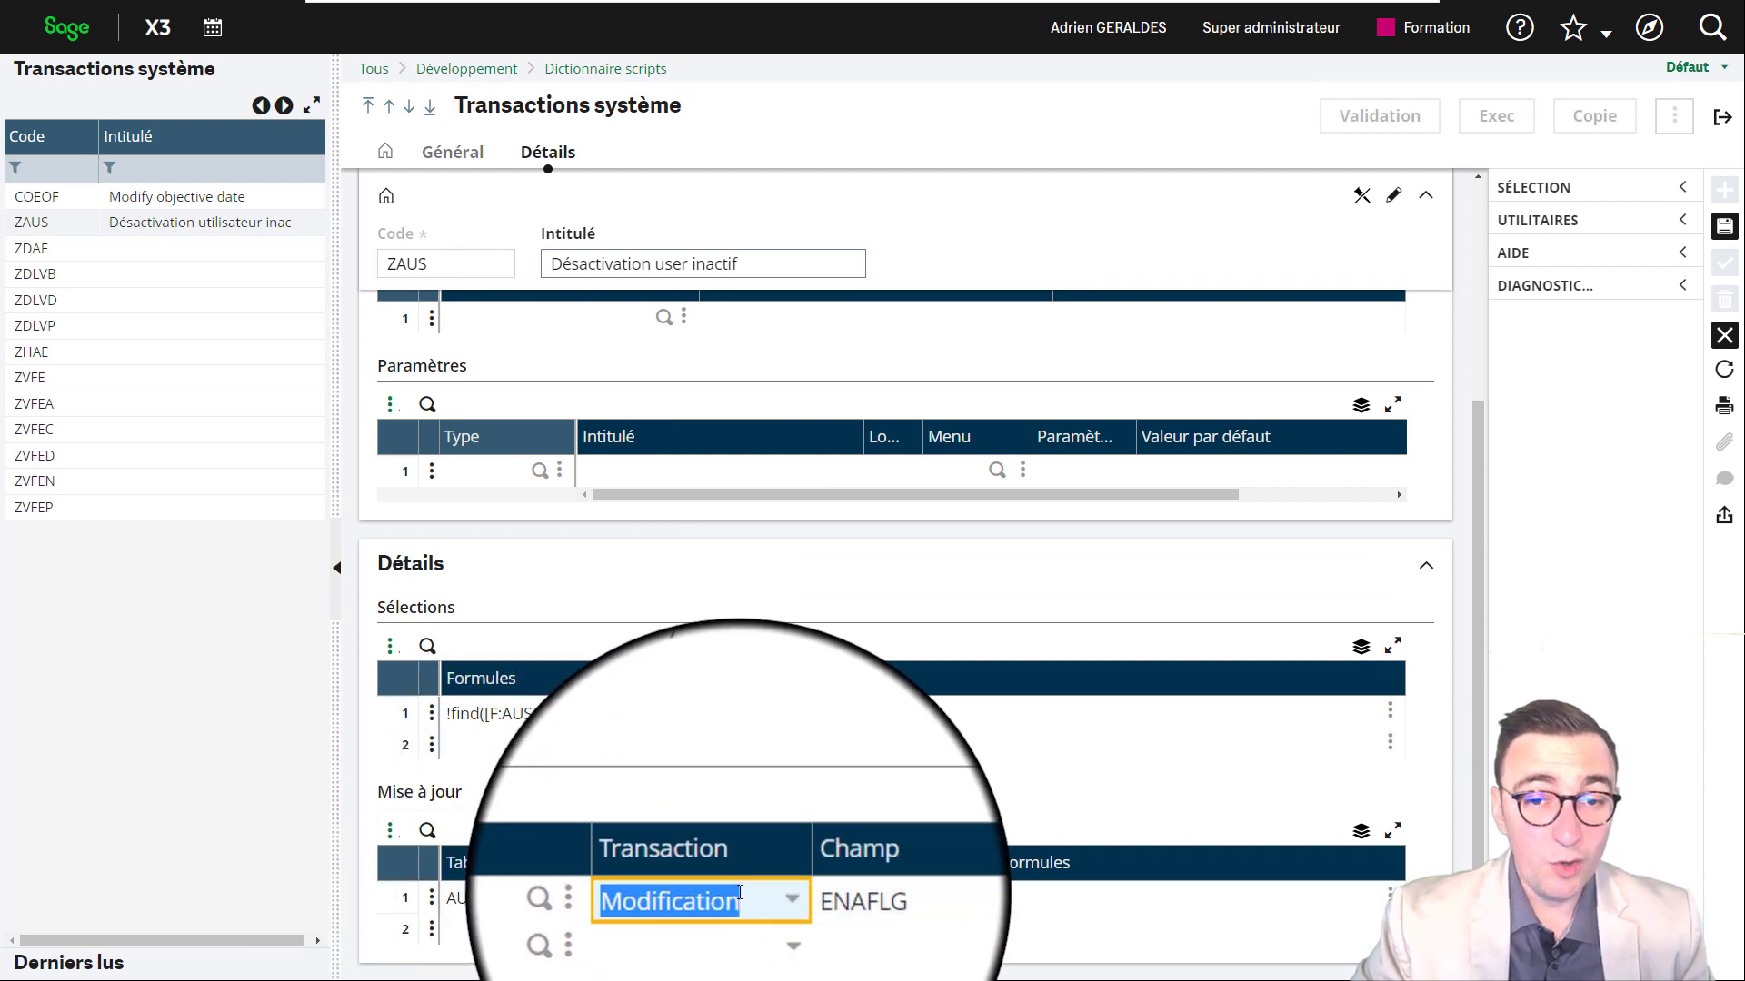
left_click(867, 898)
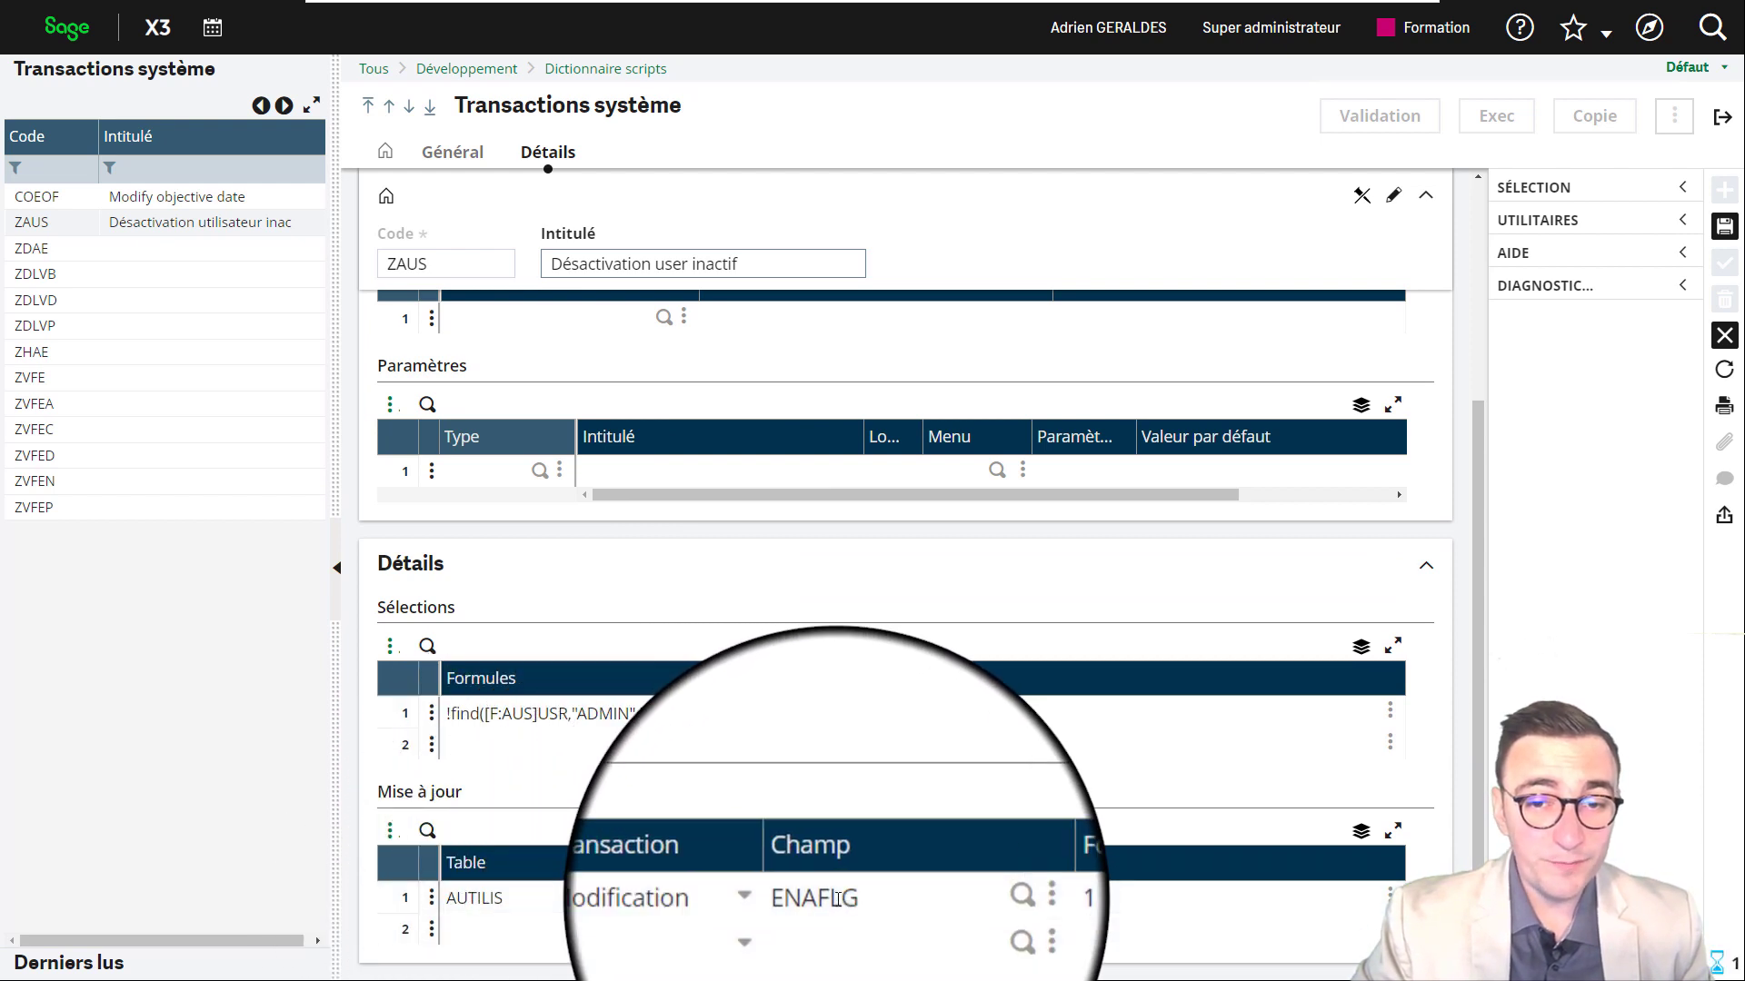
Look up the field code ENAFLG in the field dictionary for the update line, close the list and save the transaction.
left_click(961, 898)
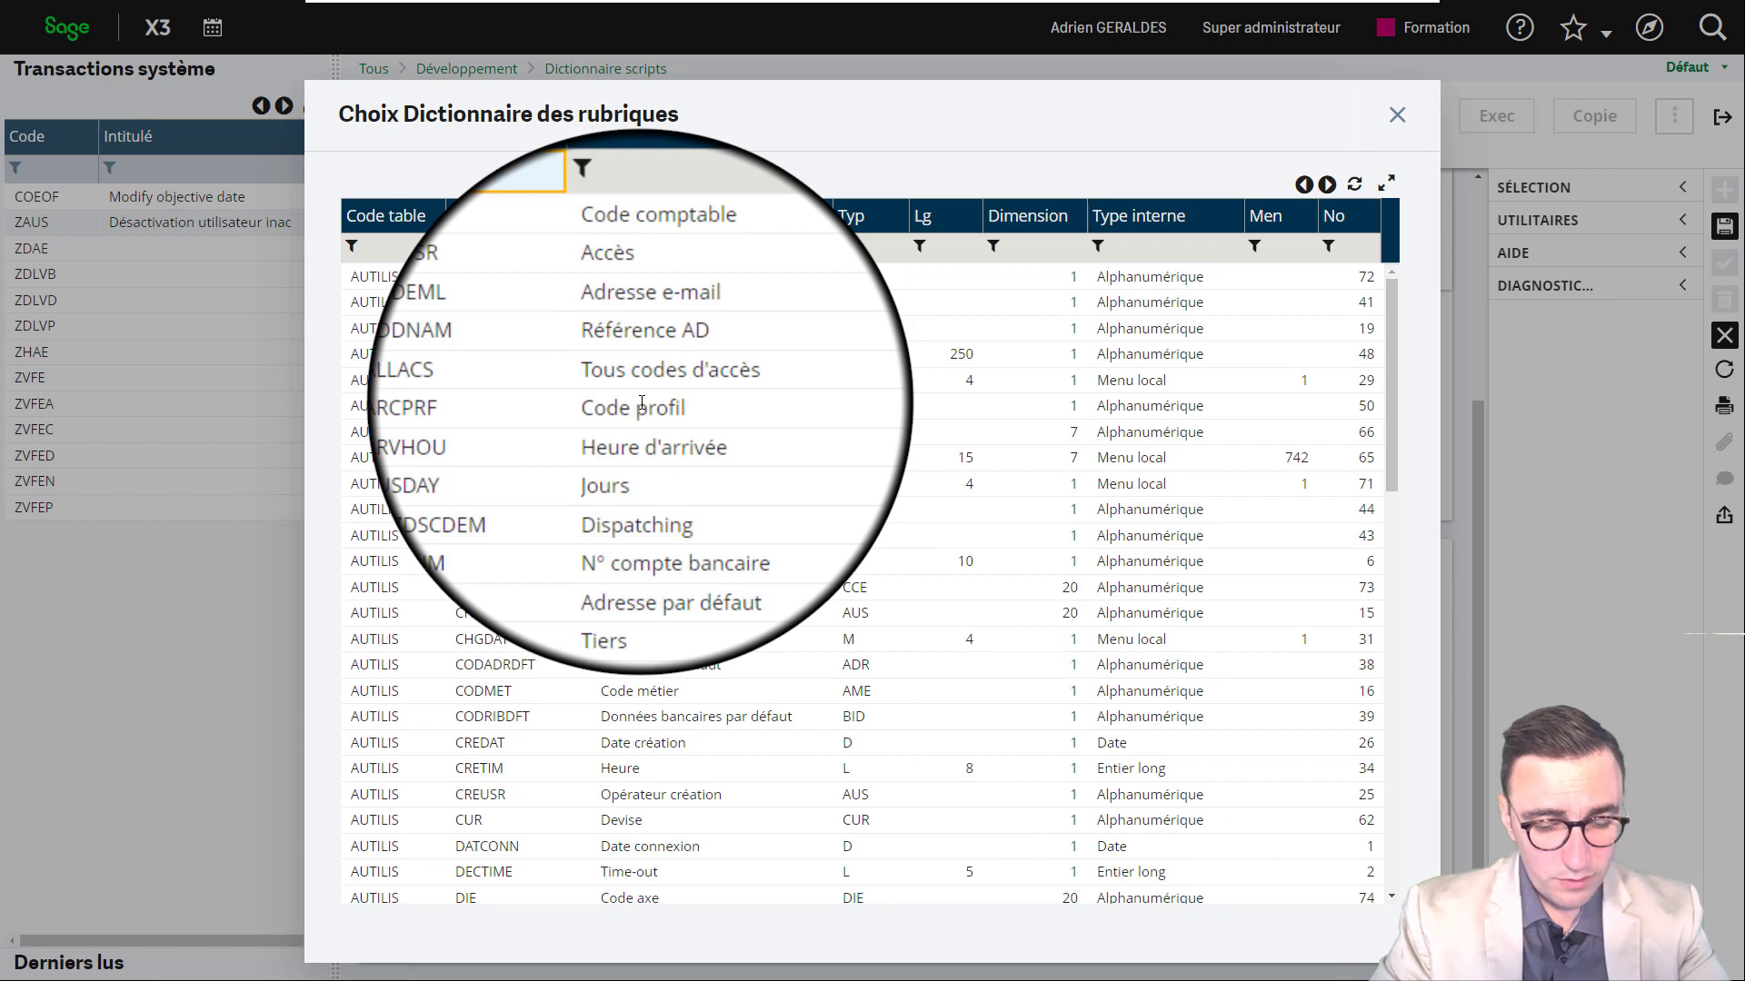
left_click(527, 247)
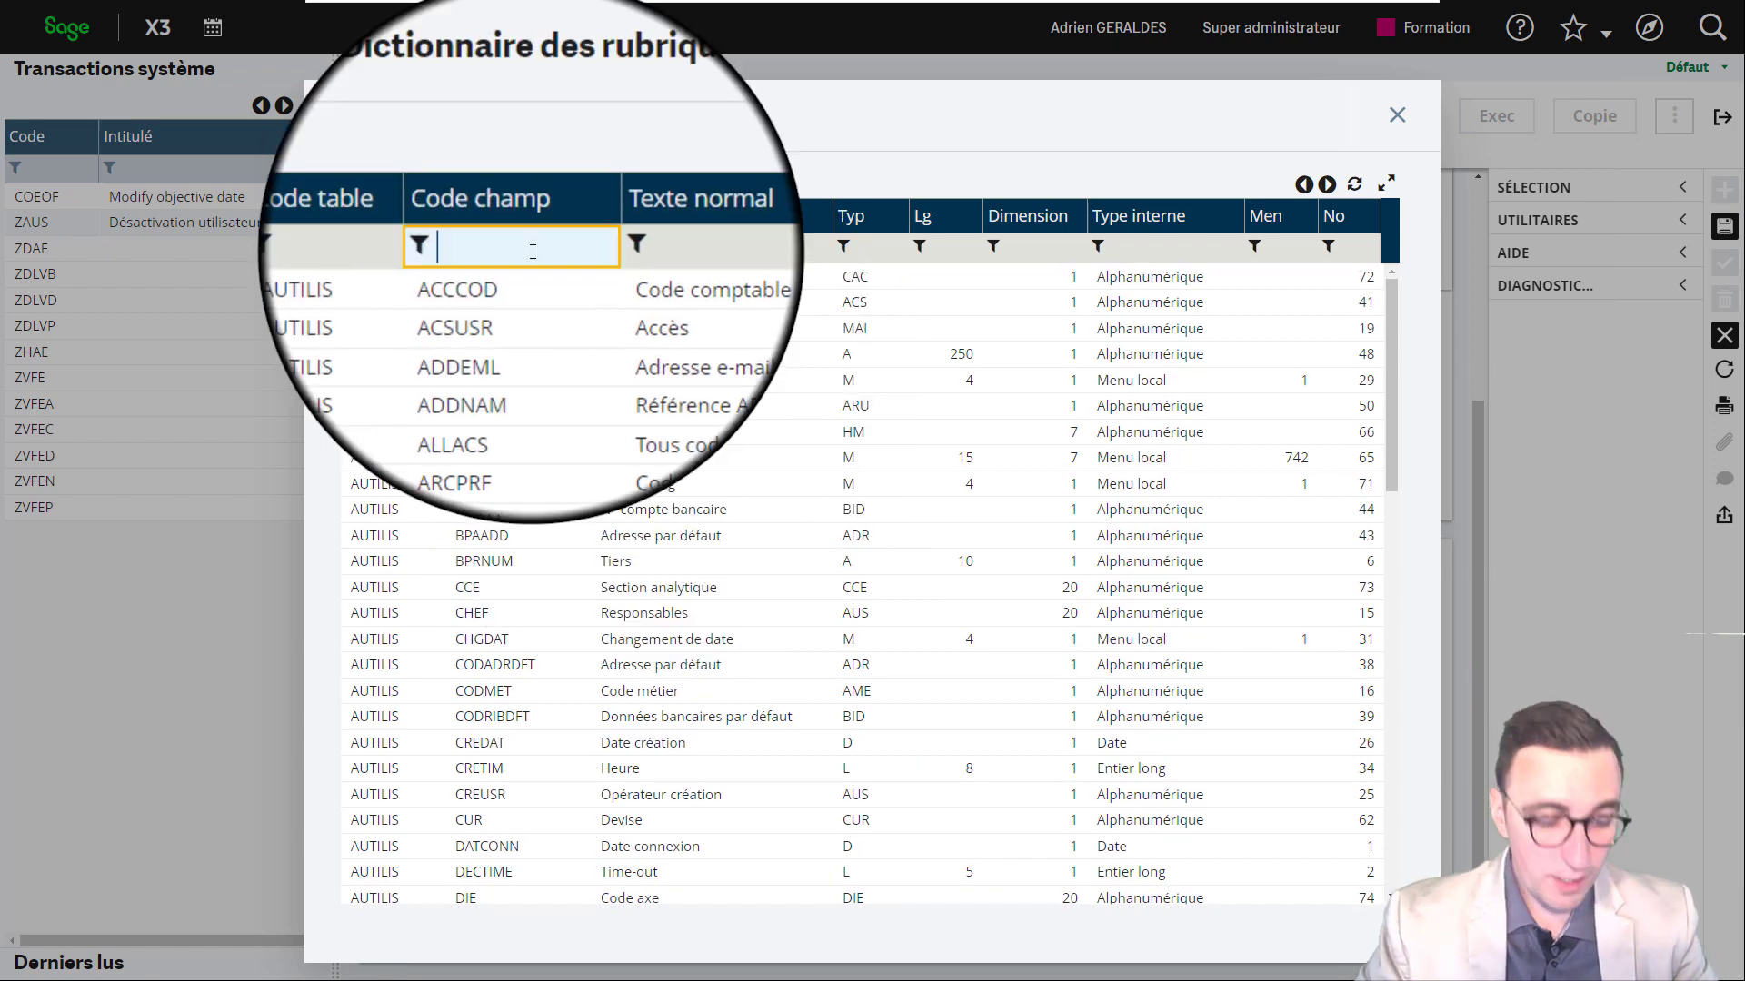
type("ENAFLG")
key("Return")
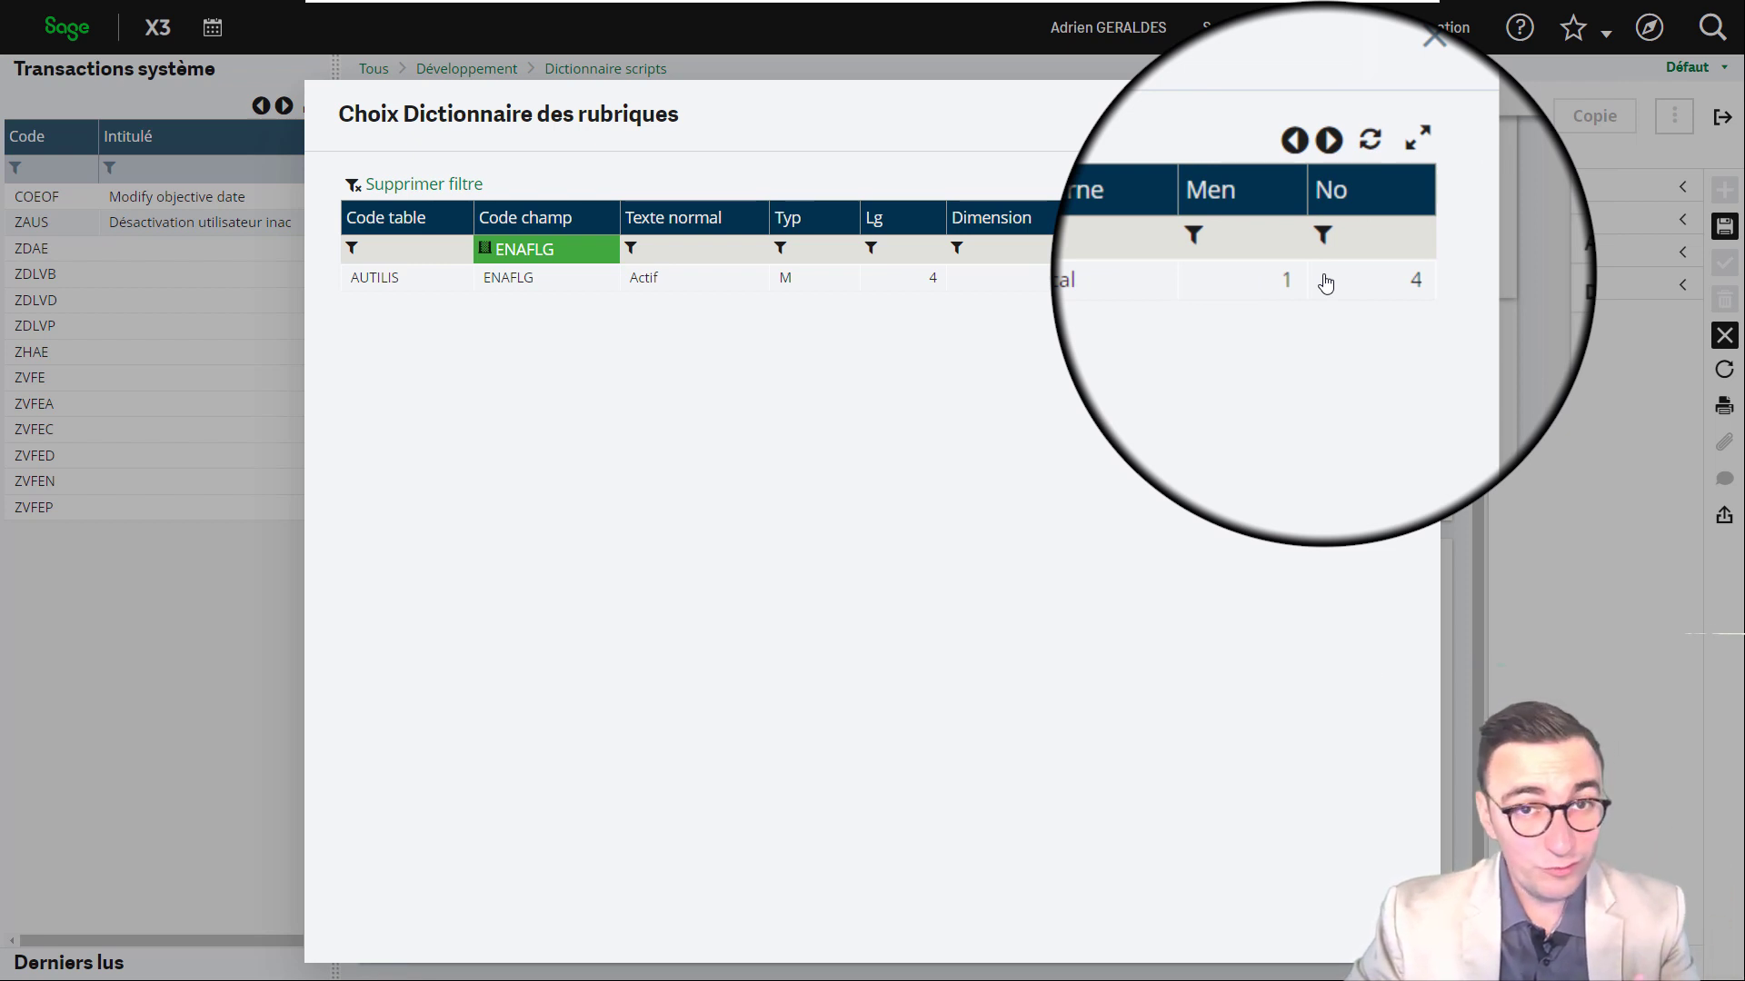
left_click(1396, 115)
left_click(1724, 232)
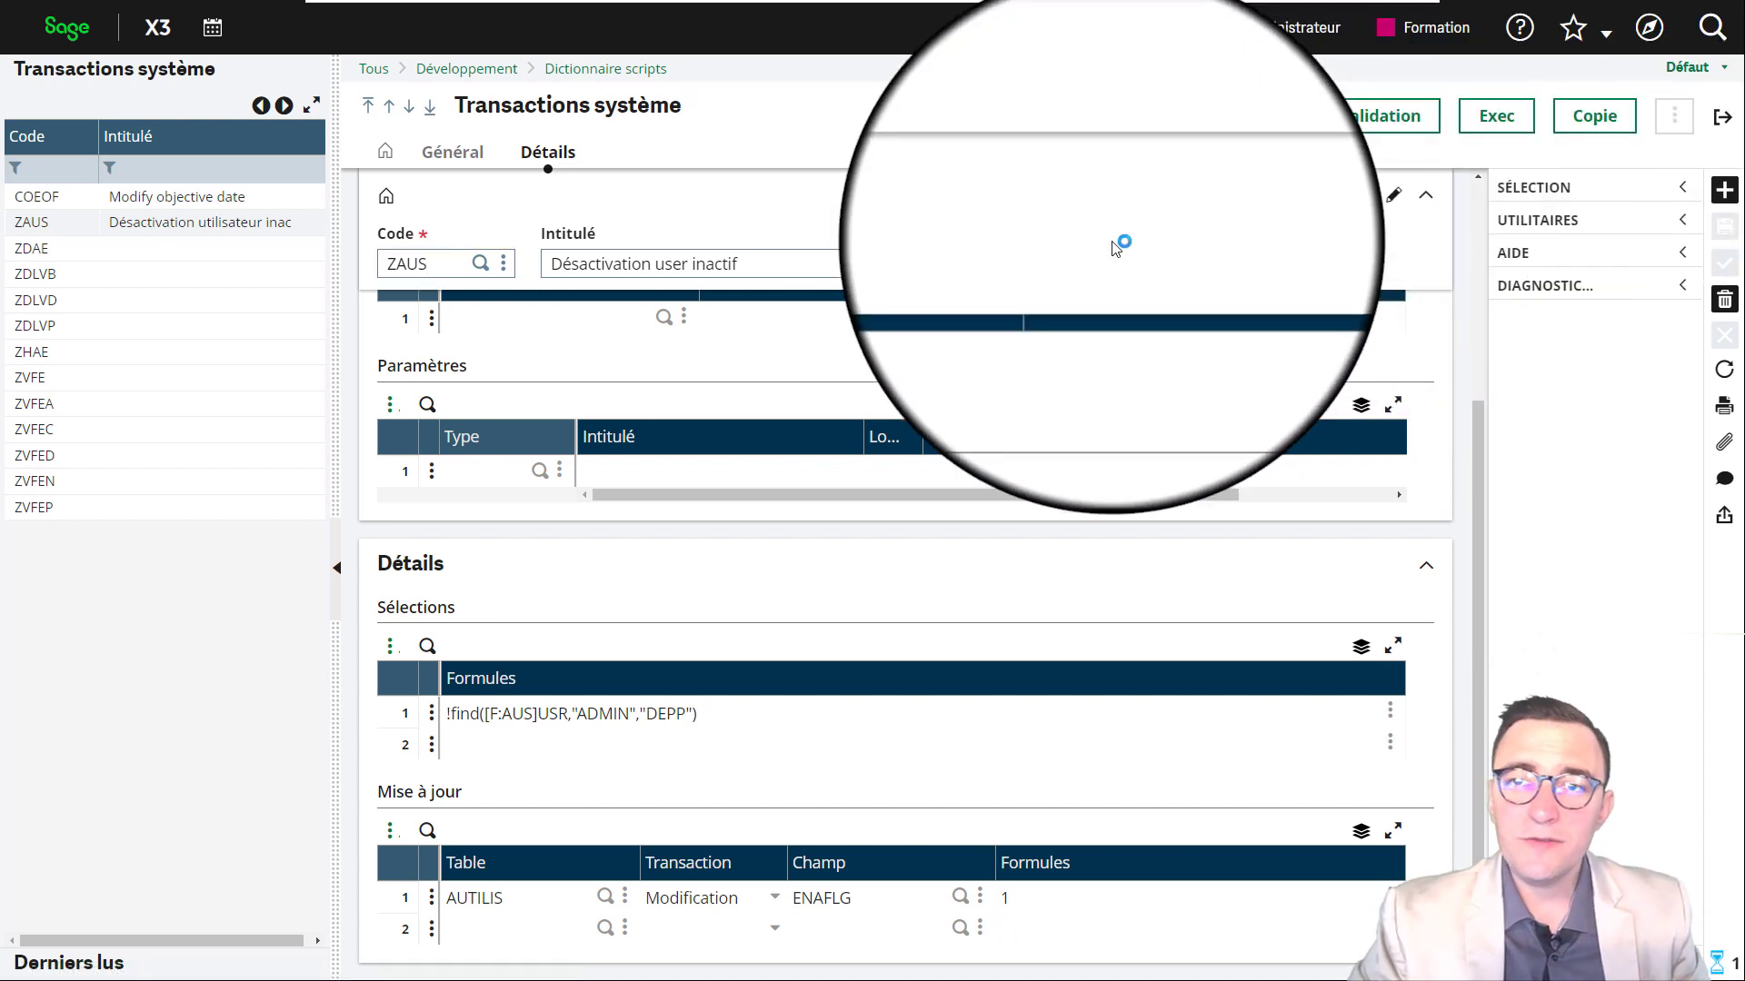
Execute the ZAUS transaction in test mode with the number of transactions set to 999.
left_click(1493, 115)
left_click(220, 308)
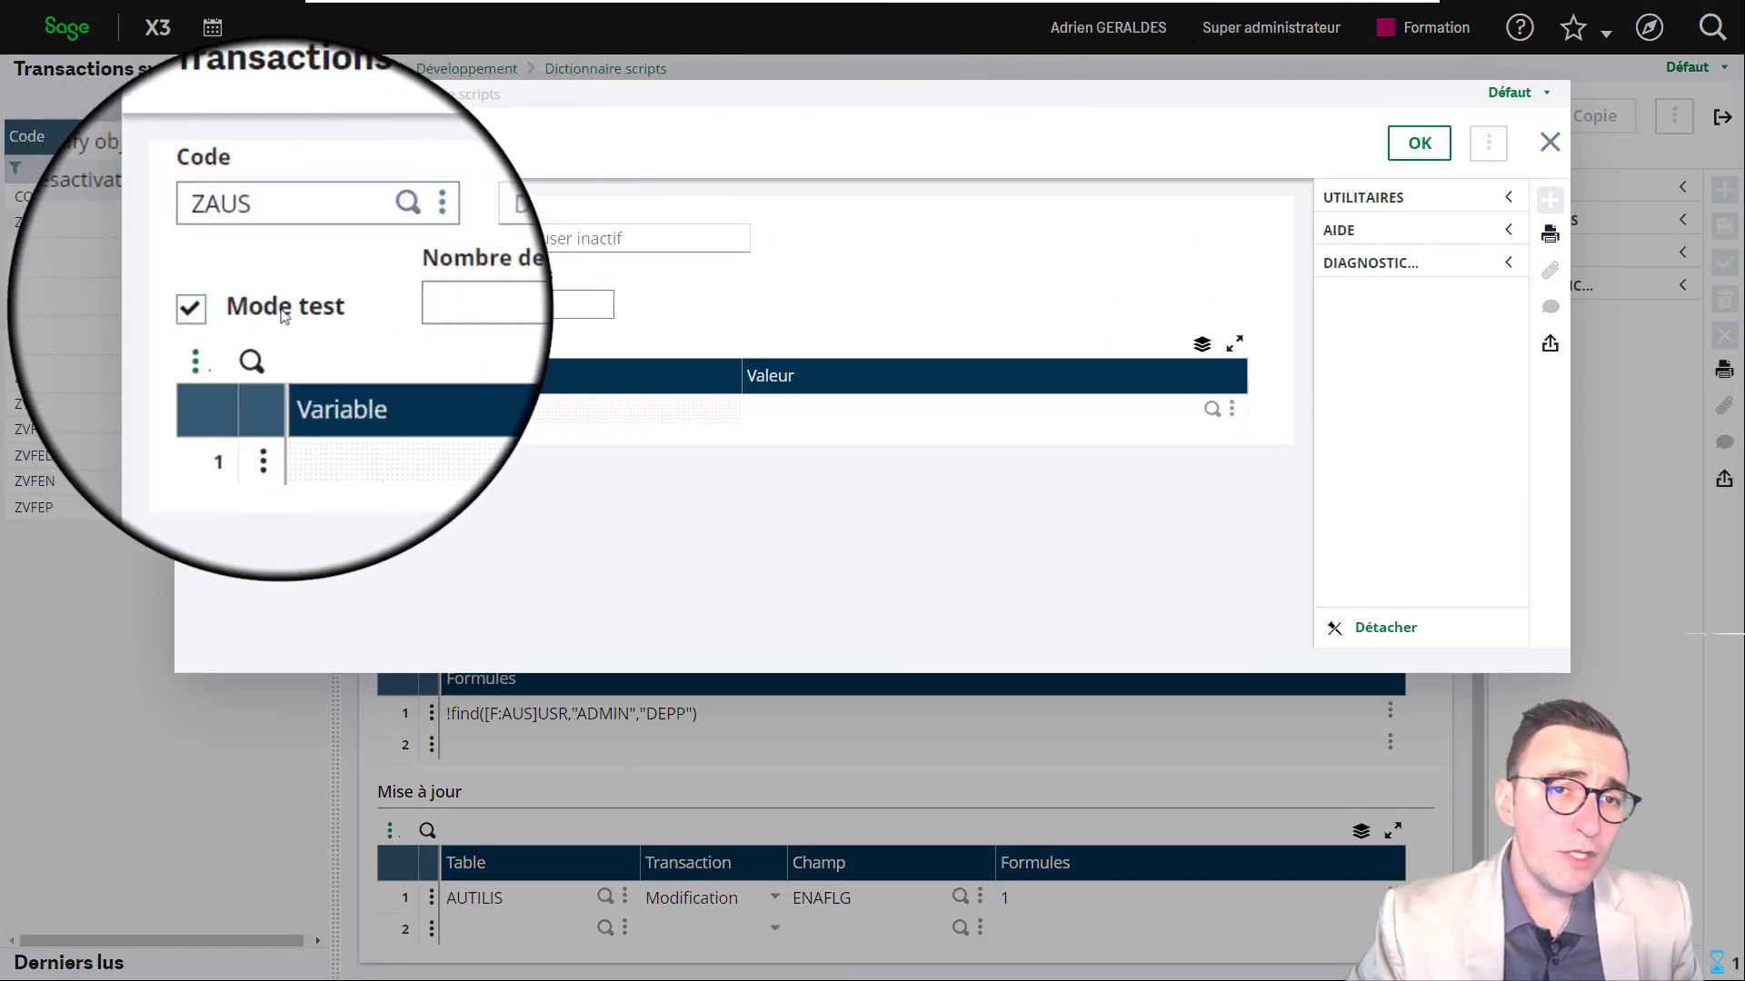
left_click(509, 305)
type("10")
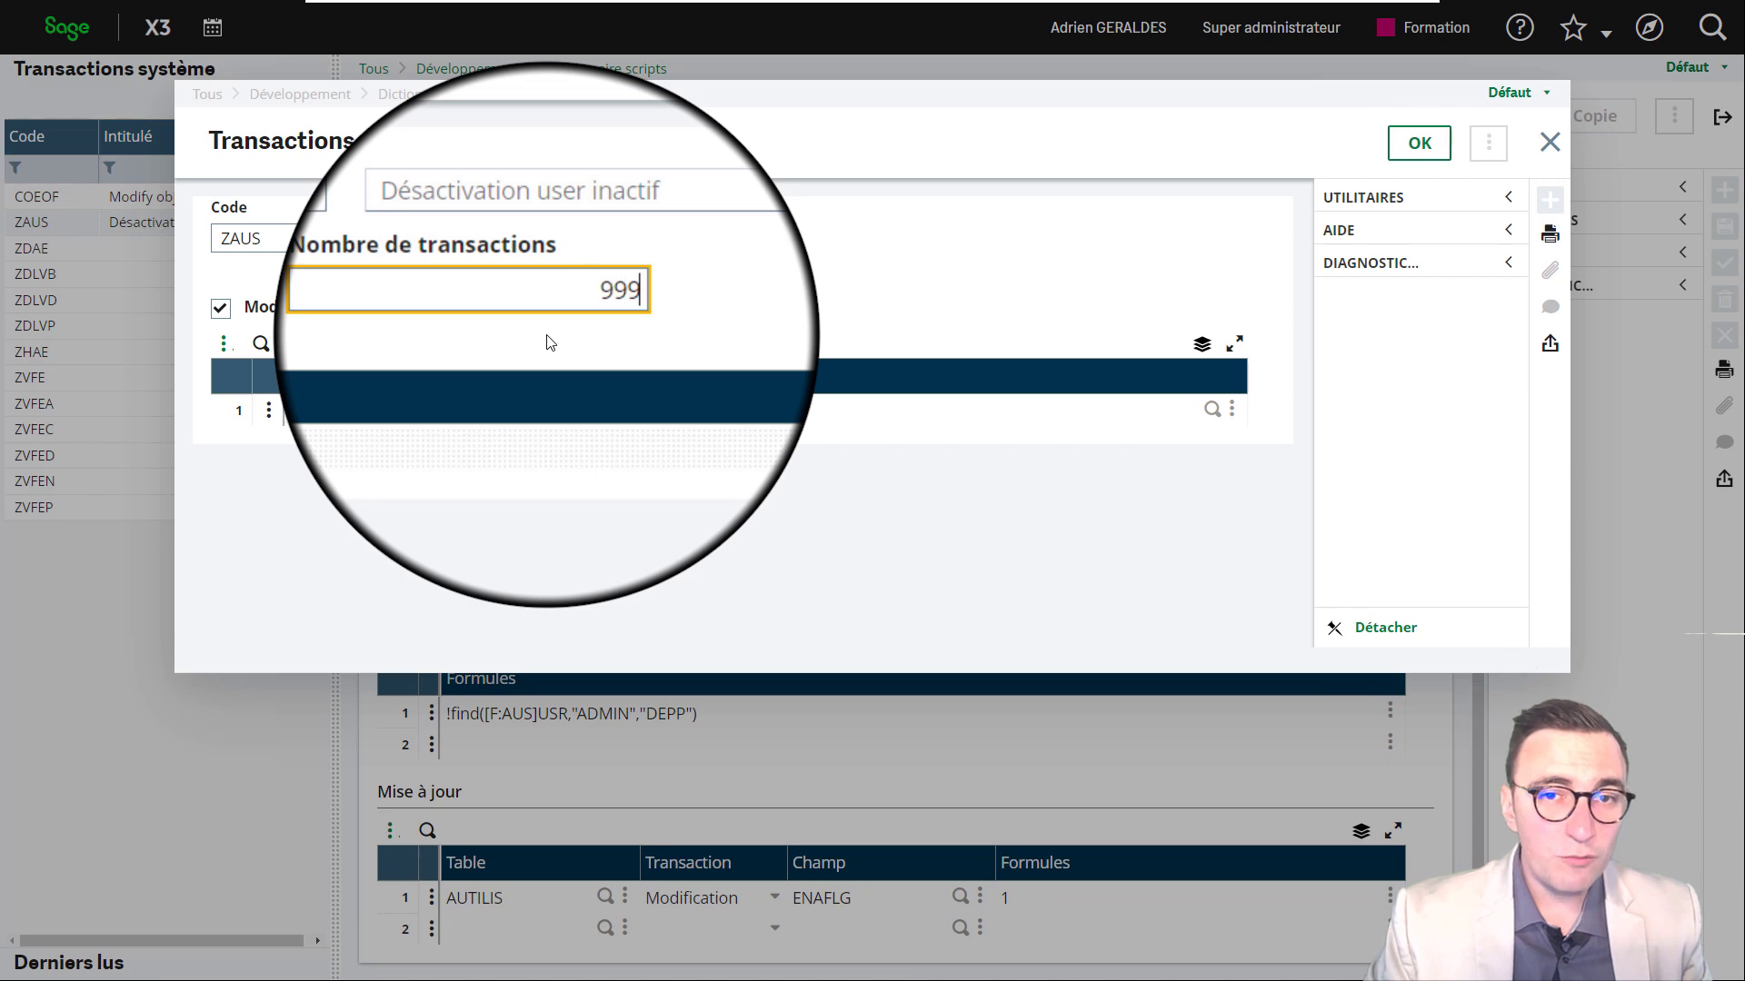
key("Return")
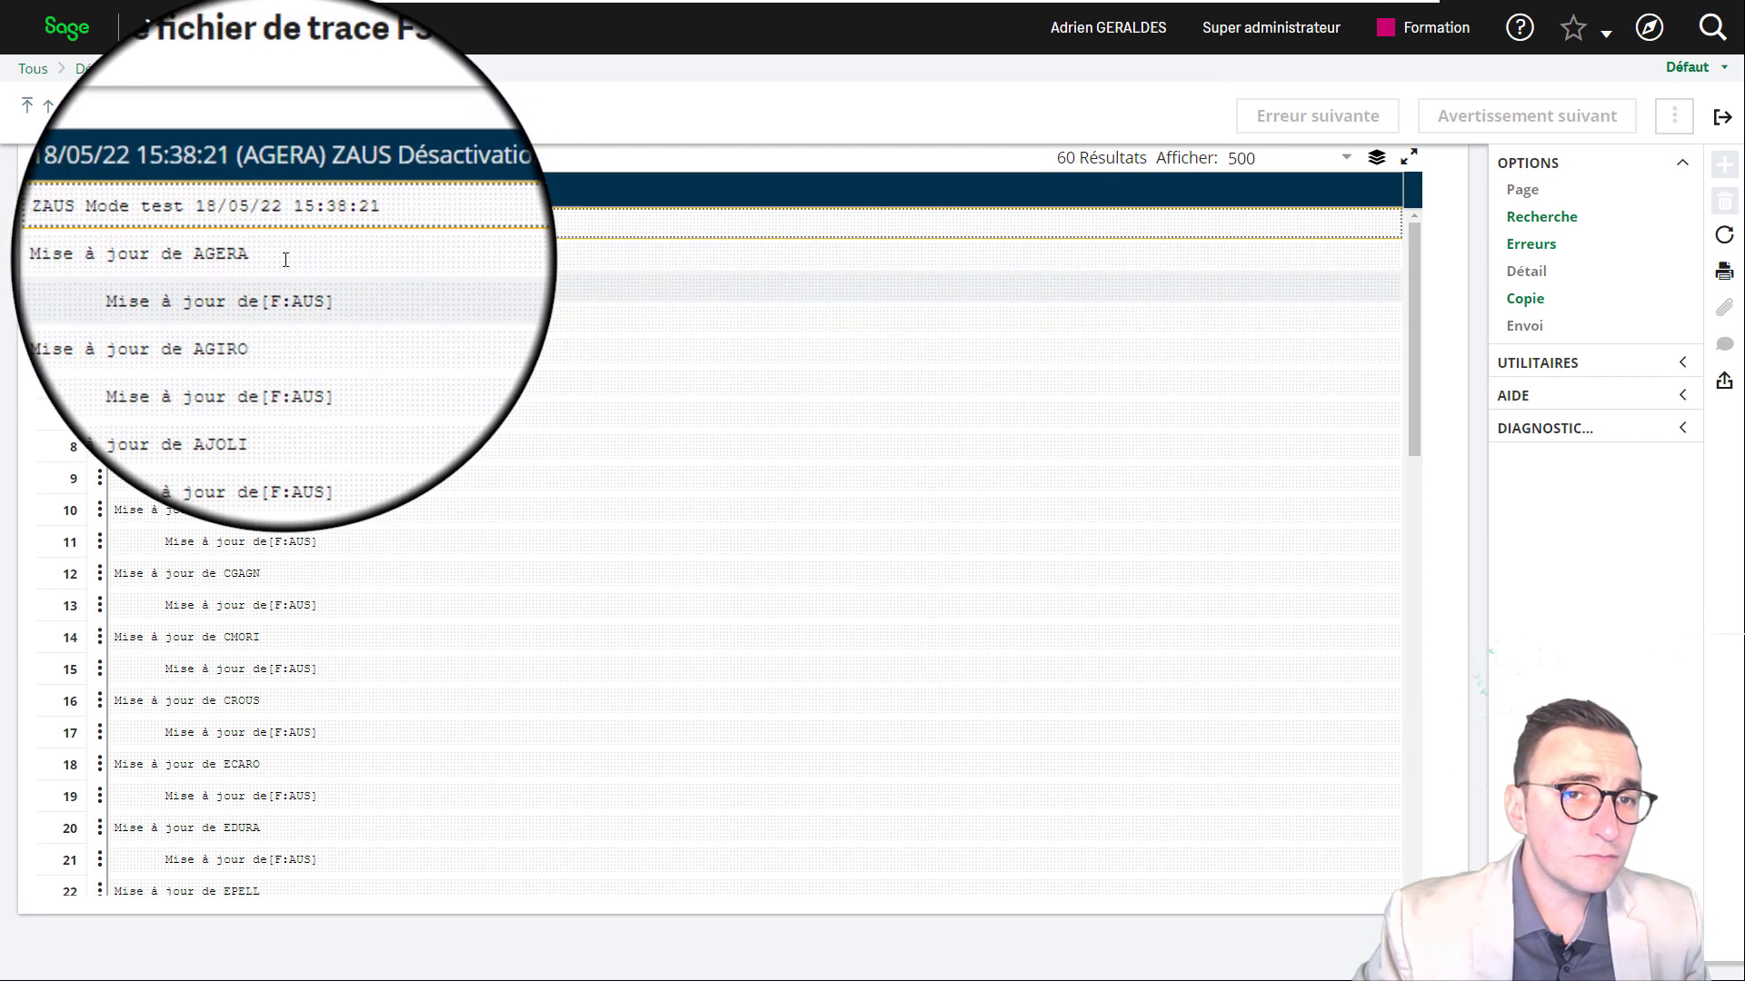
Check the update entries in the test run's trace file, and close the trace and the execution dialog.
double_click(243, 255)
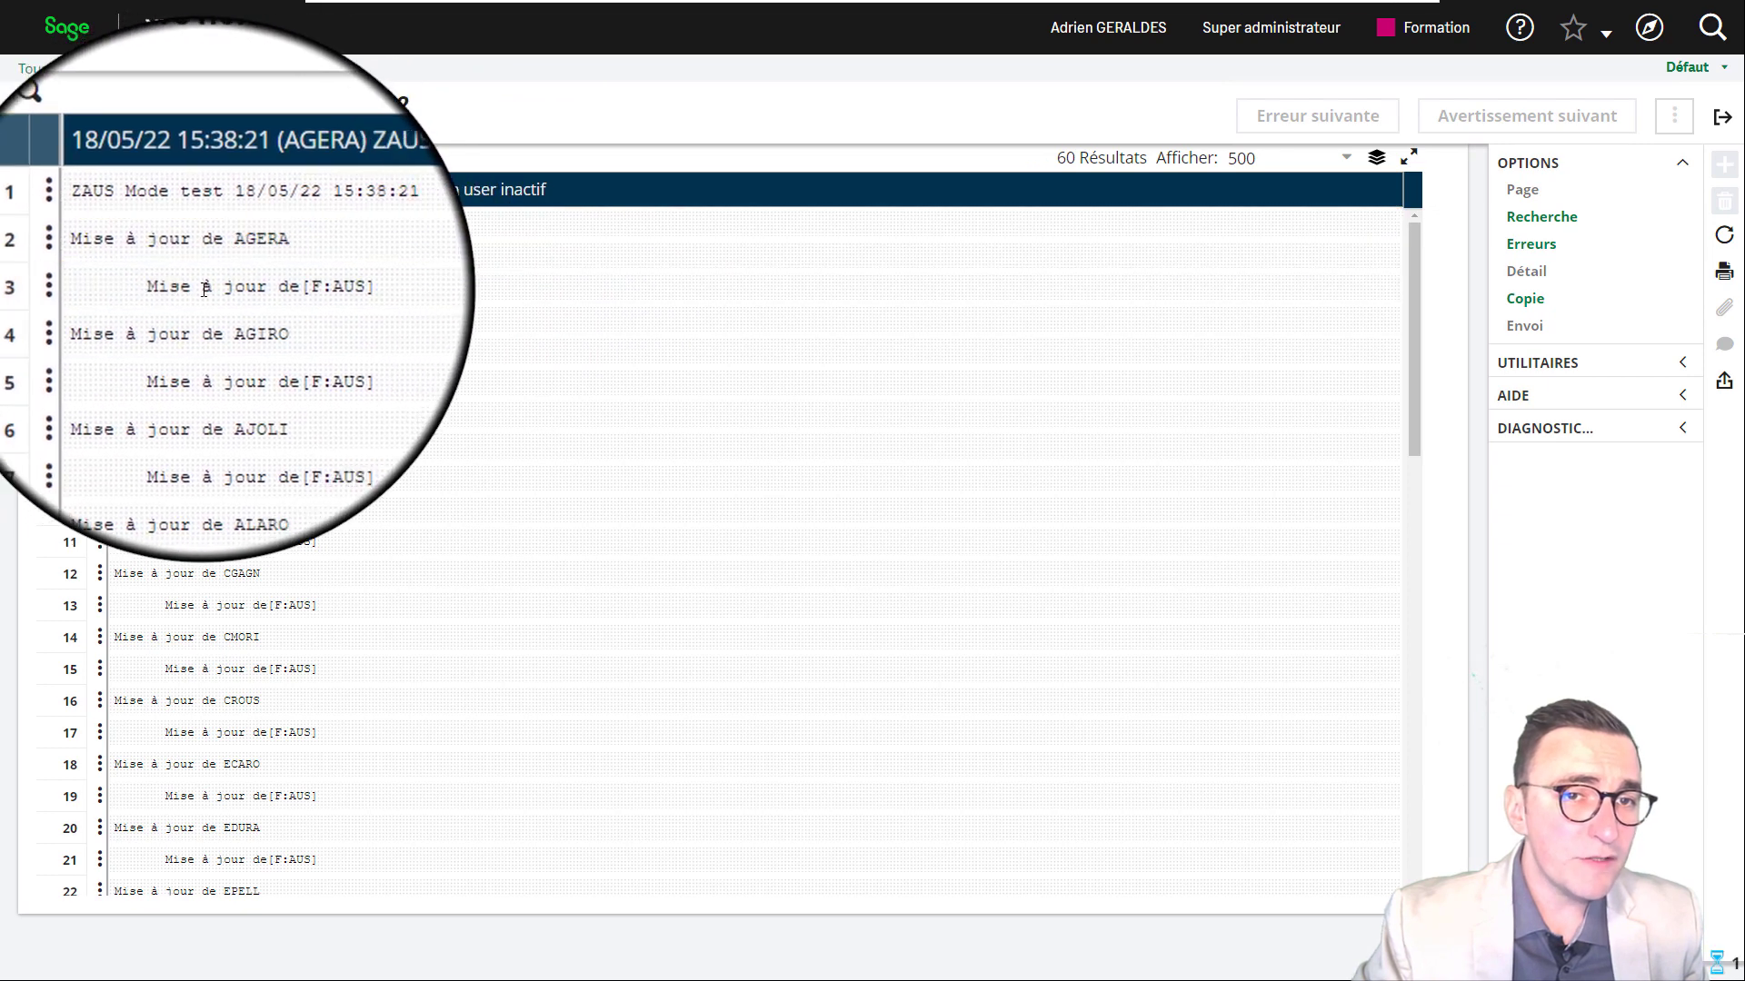
left_click(336, 287)
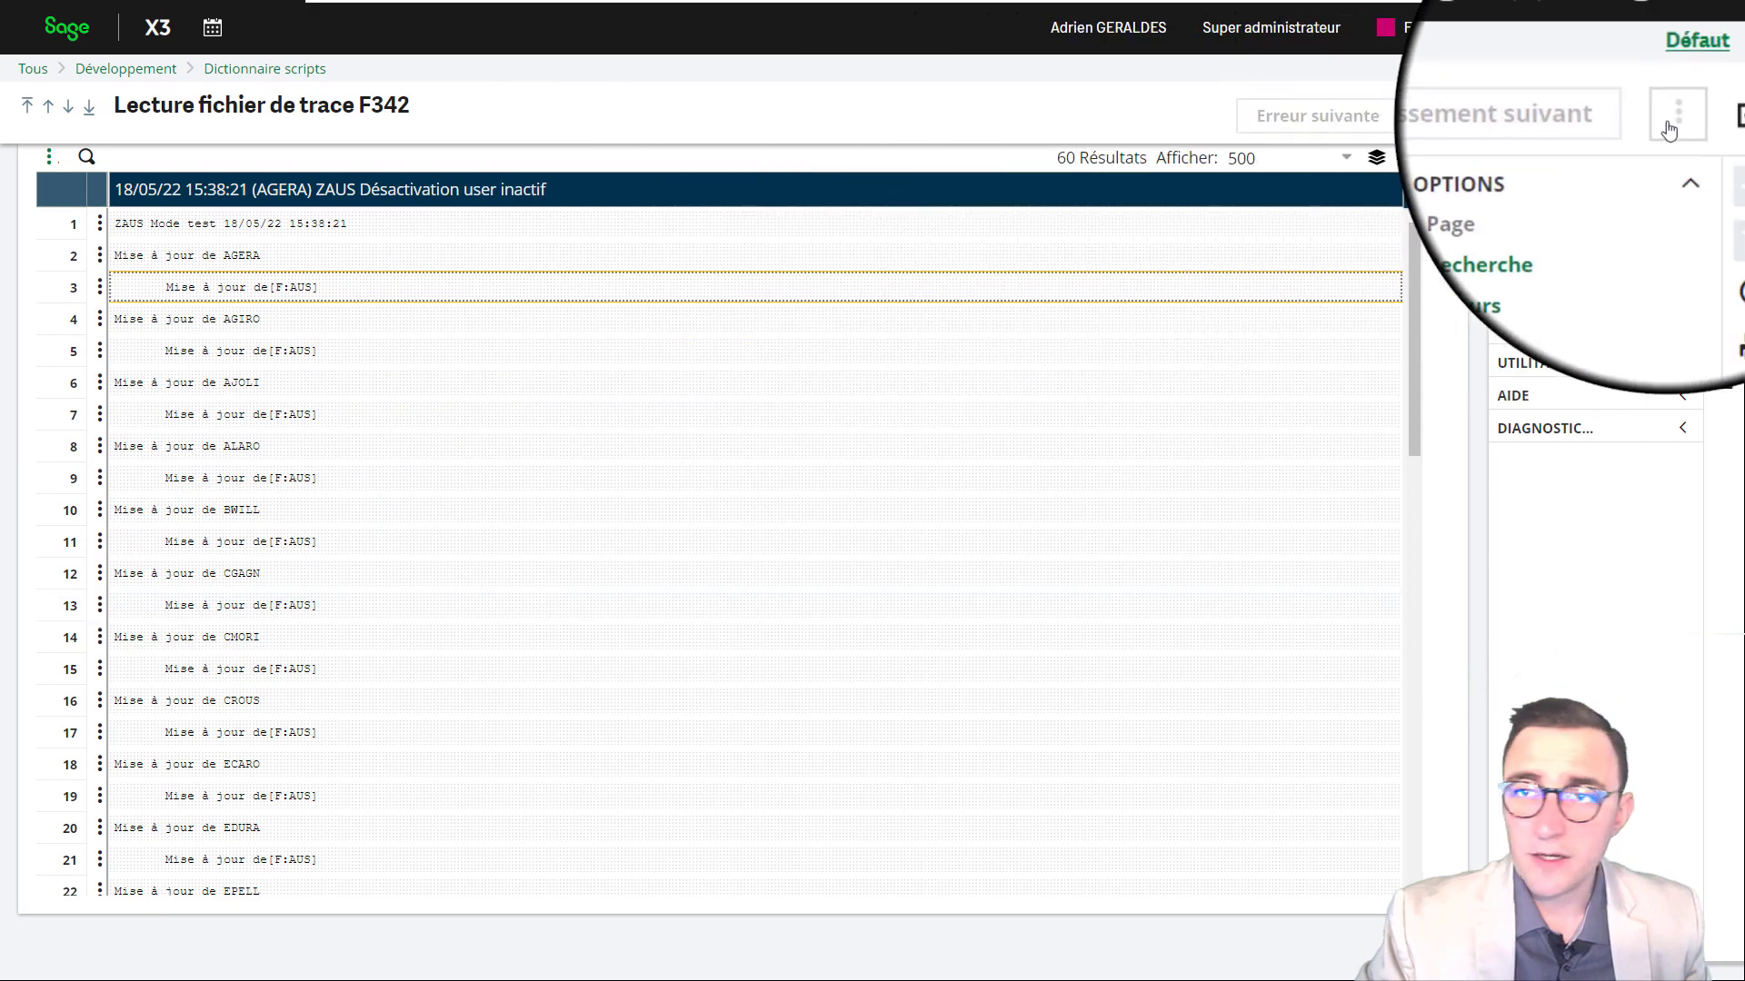
left_click(1718, 120)
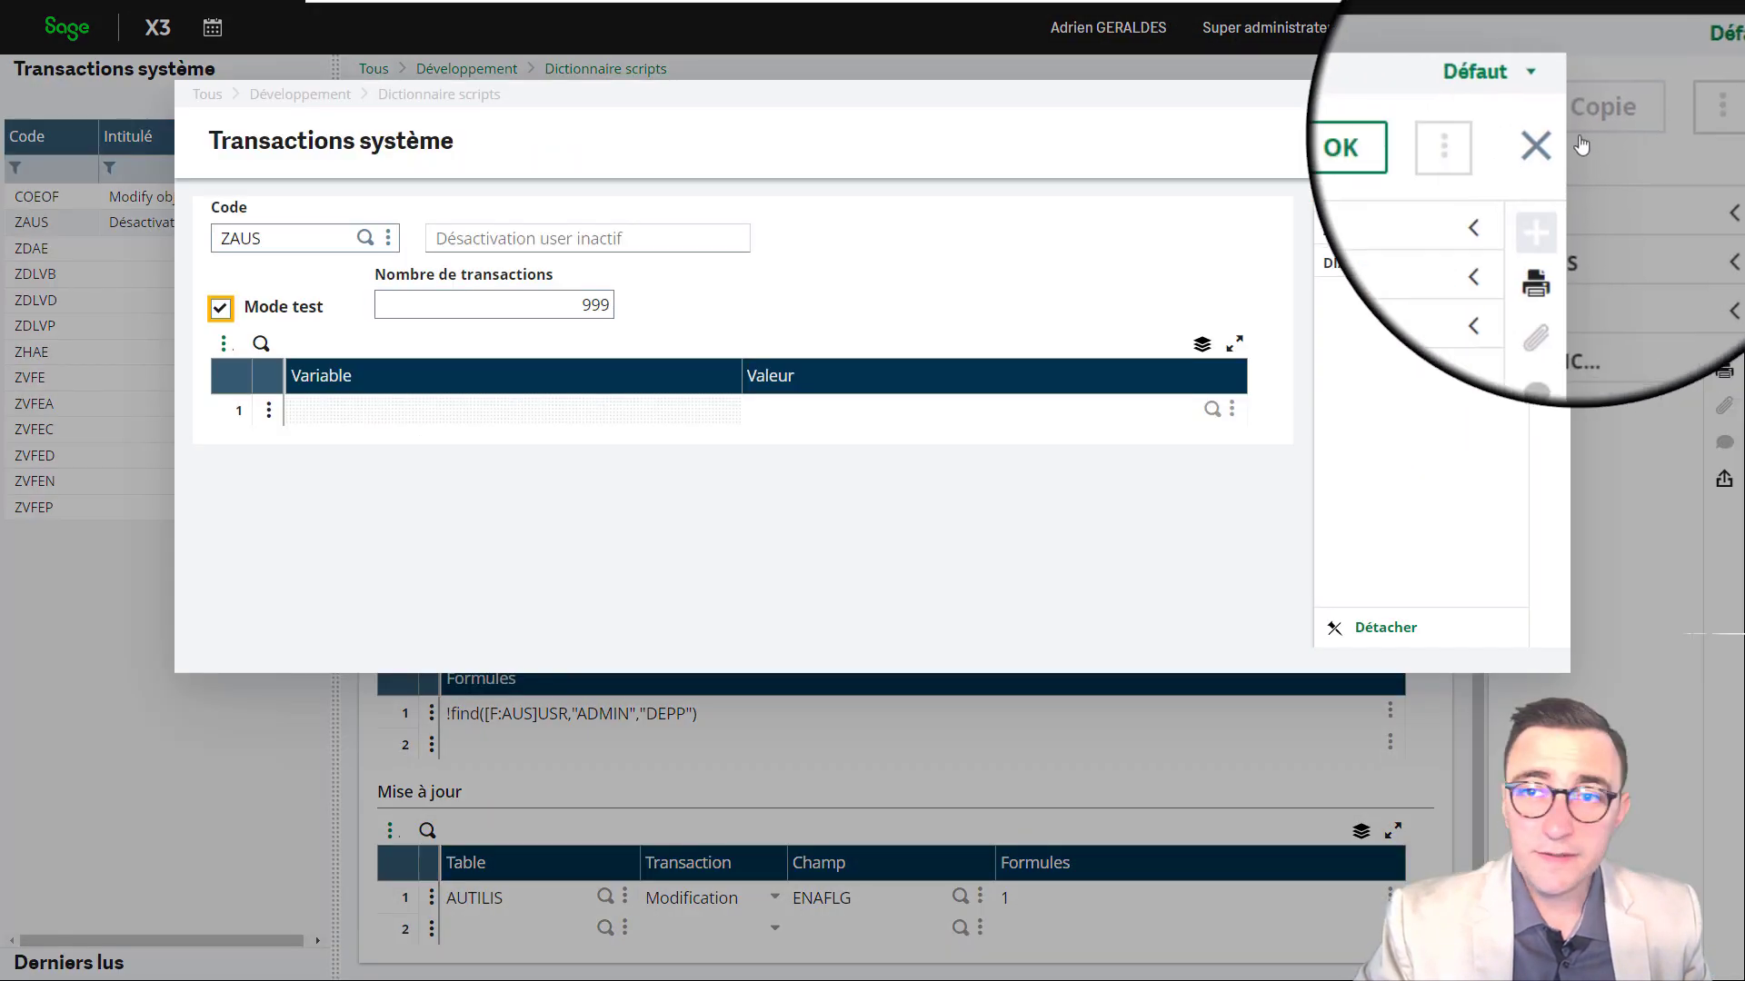
left_click(1547, 147)
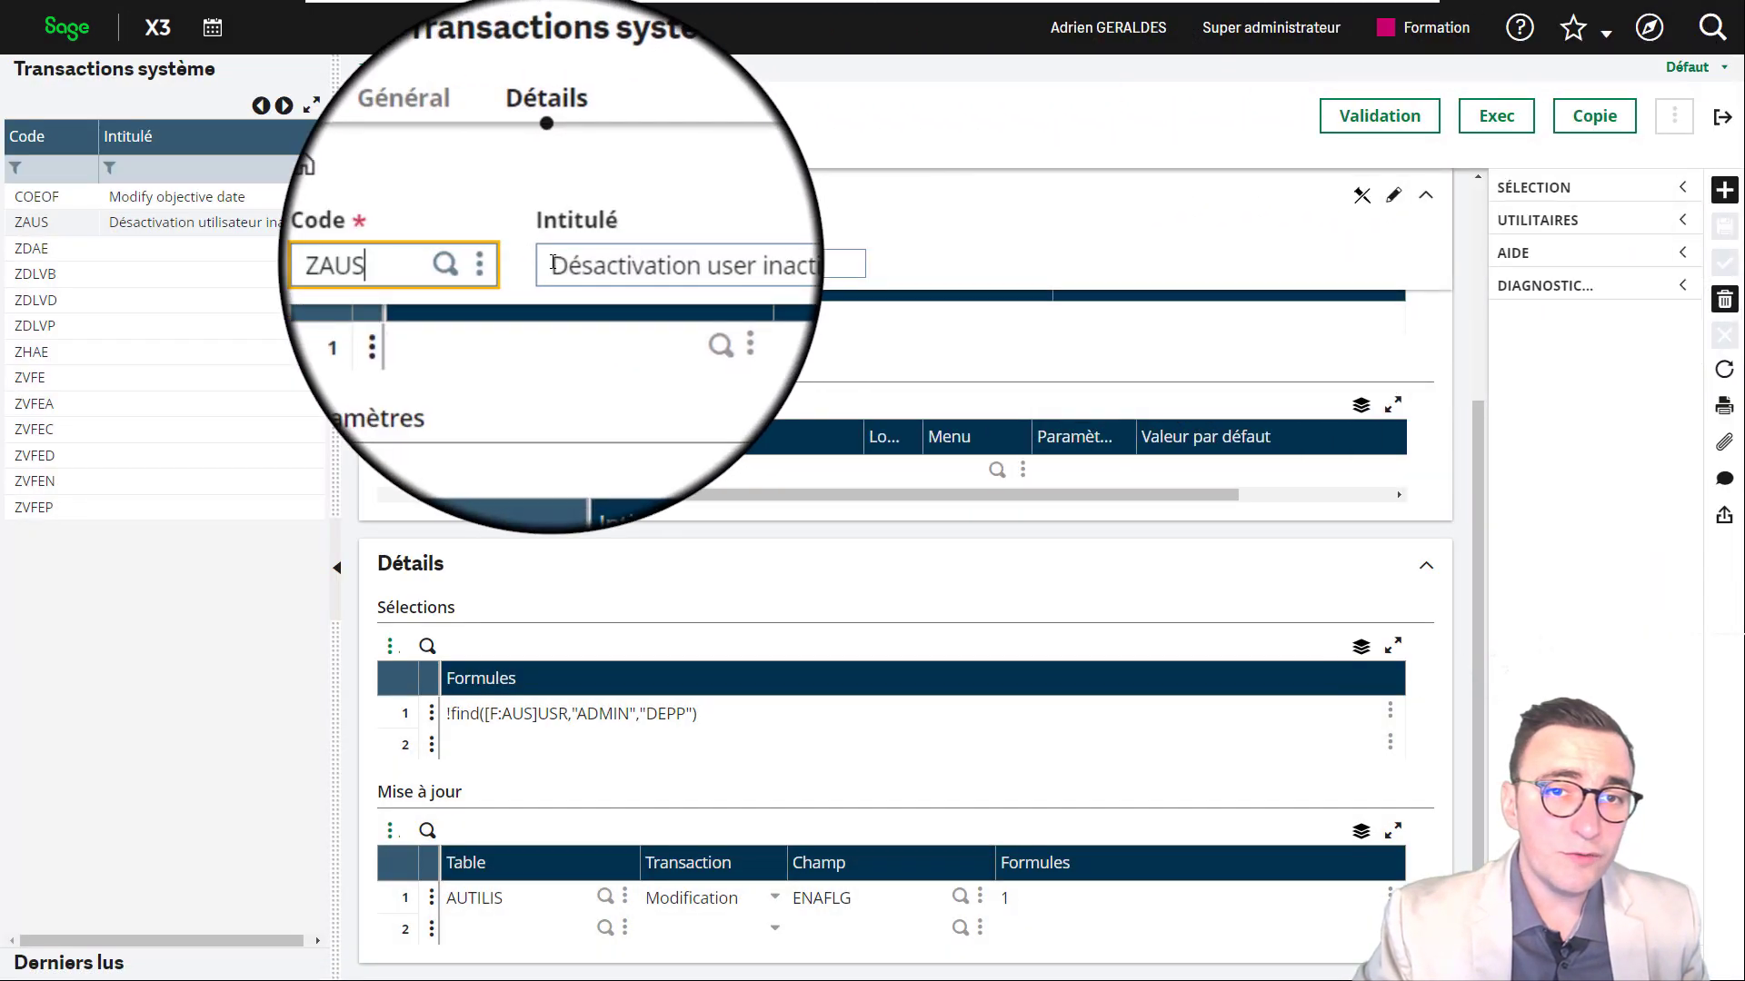
Open the formula assistant for the second, empty selection line of the ZAUS transaction.
left_click(552, 271)
left_click_drag(552, 271, 779, 264)
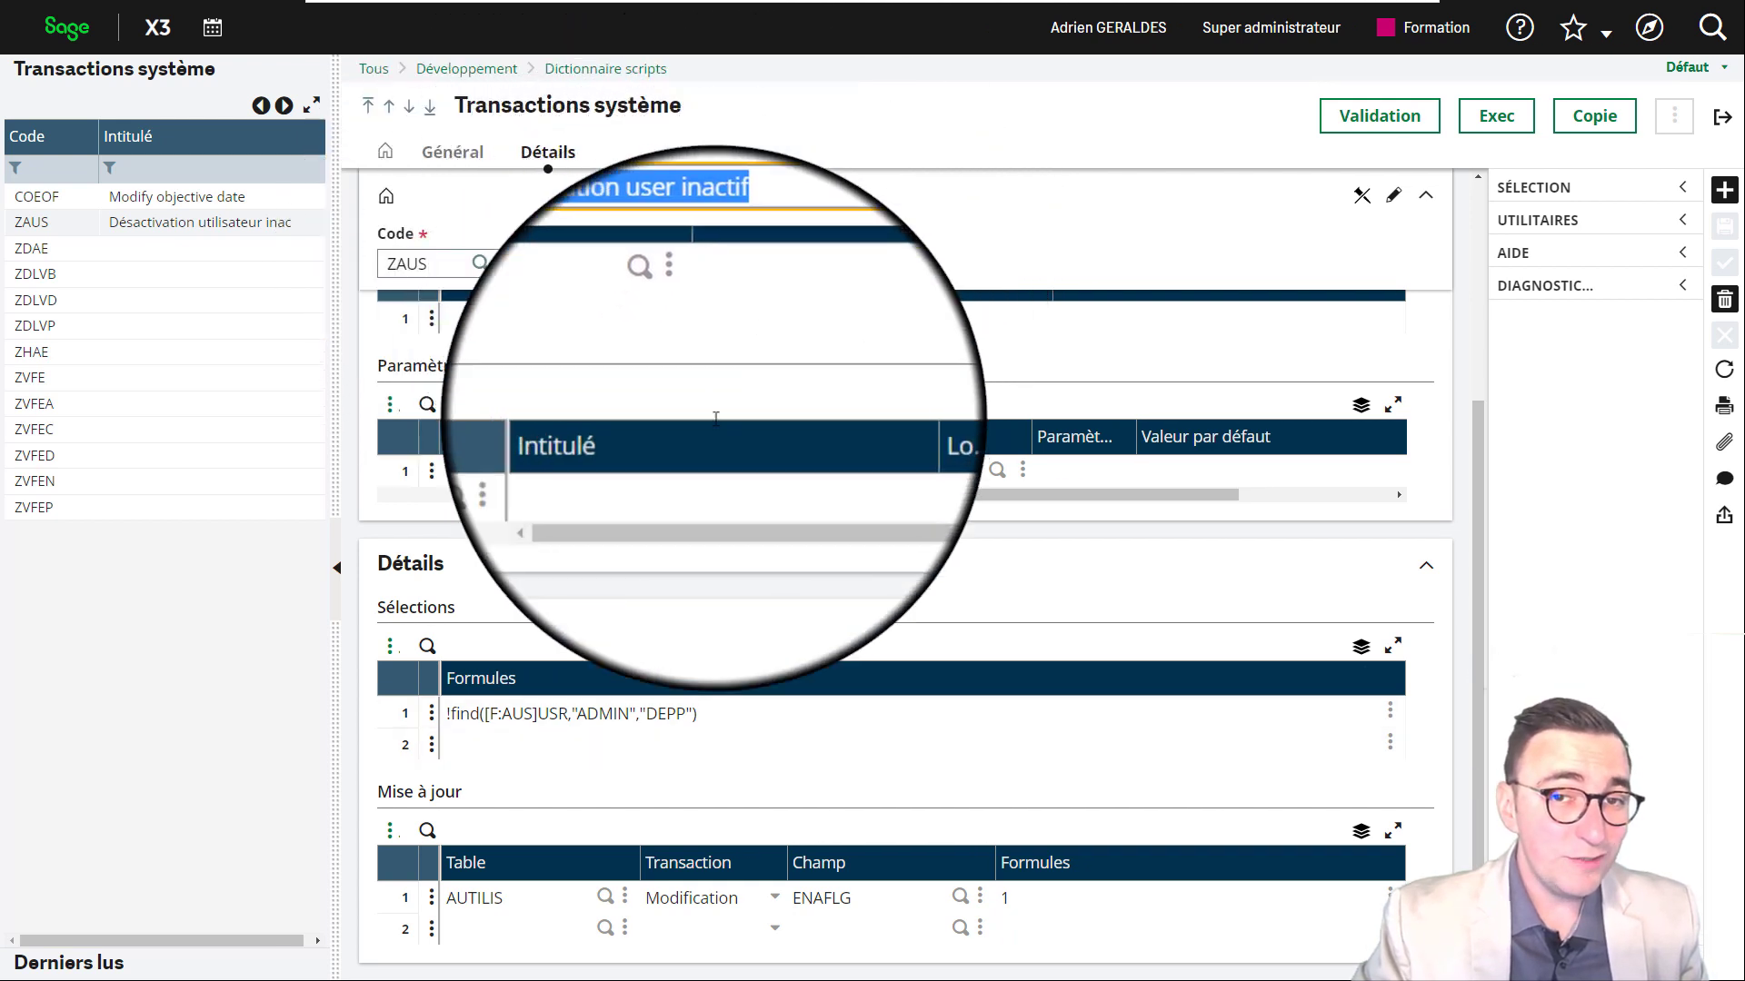
left_click(586, 755)
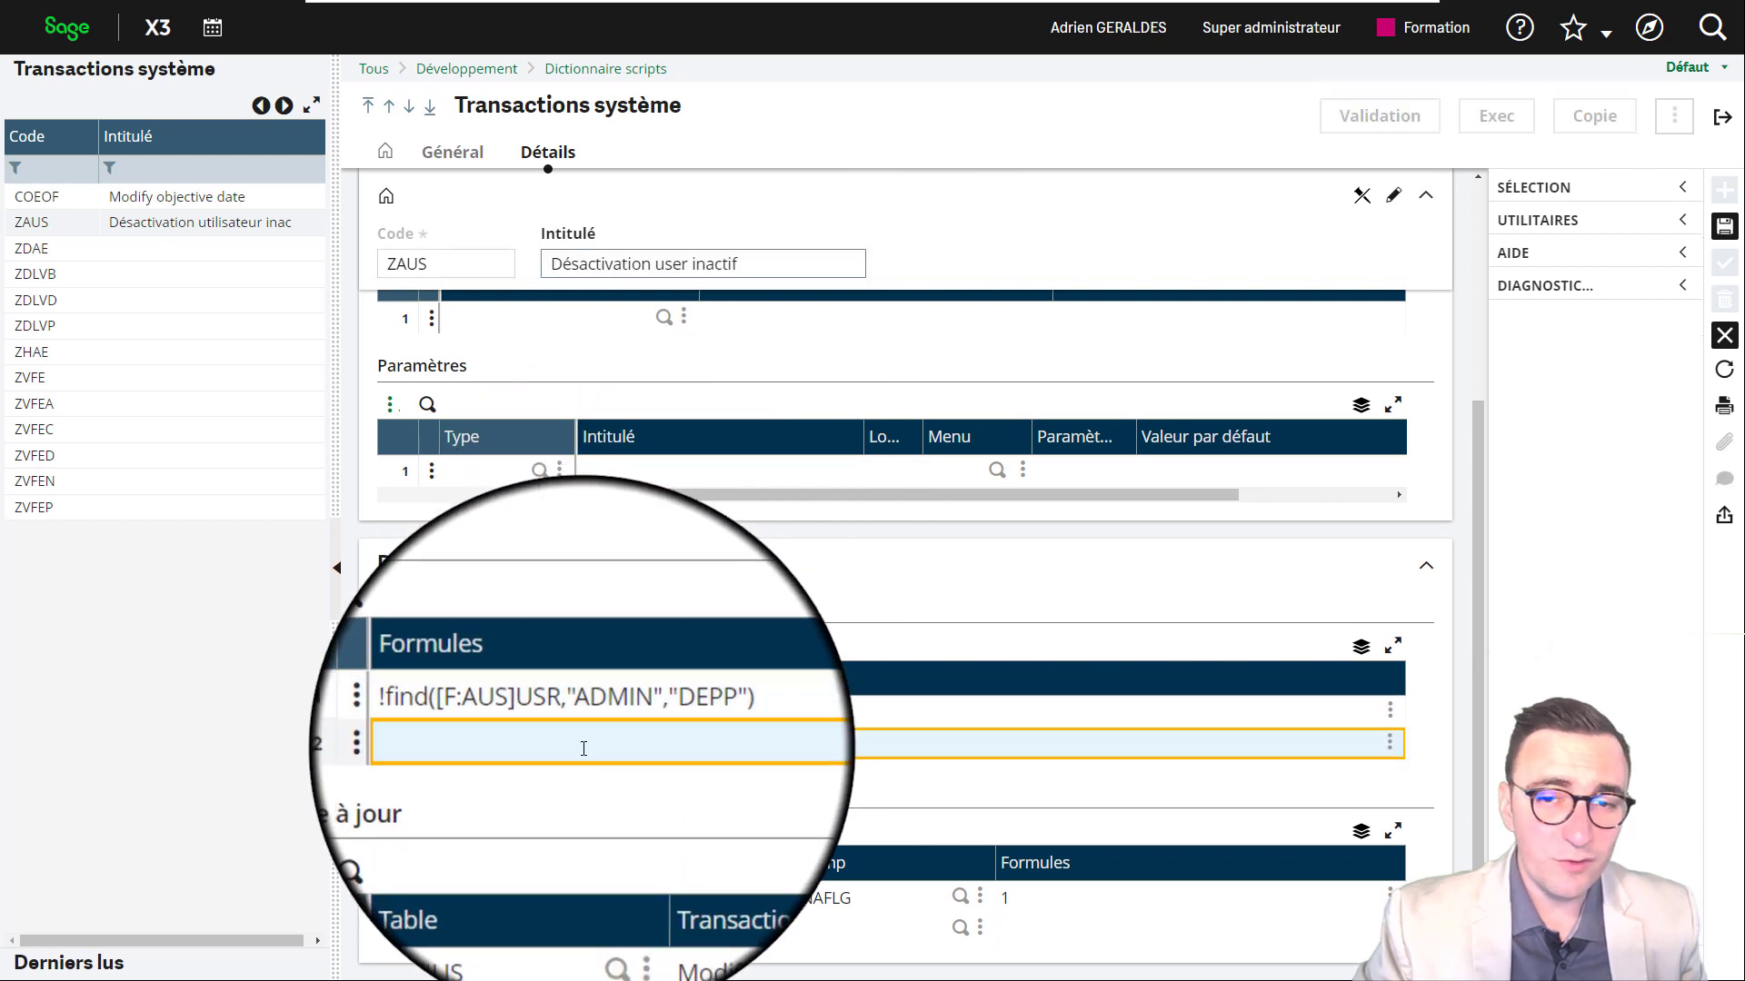
left_click(1390, 743)
left_click(1272, 779)
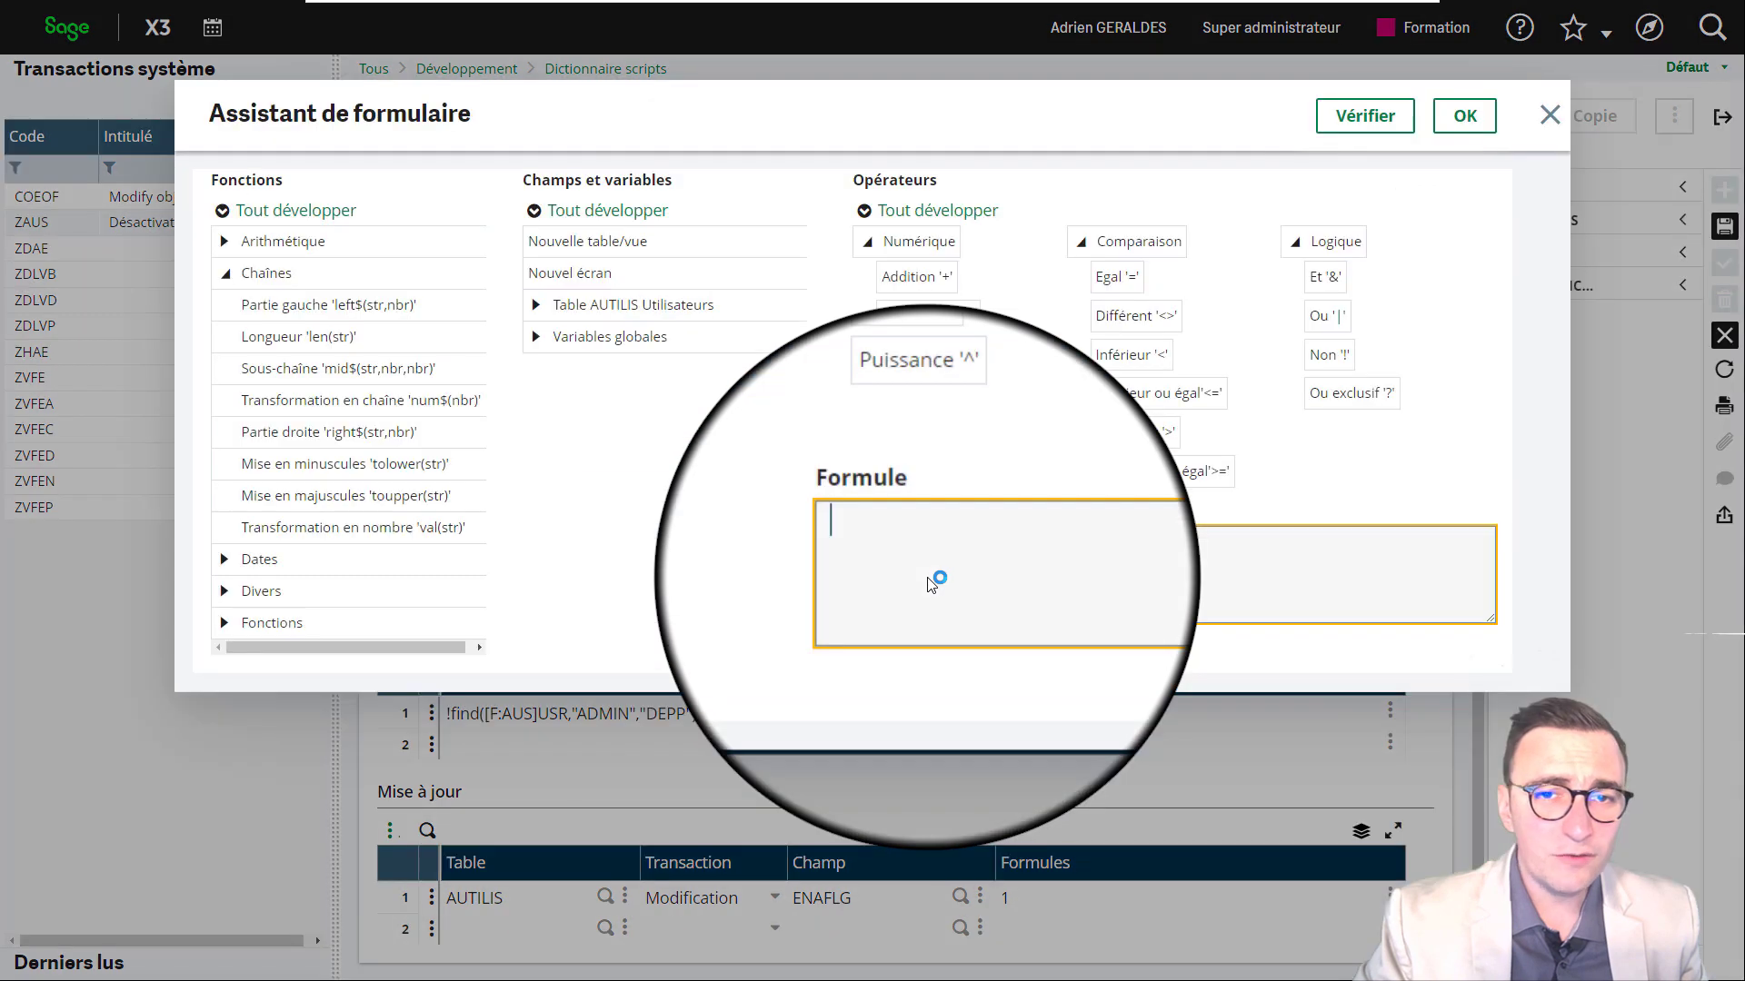
Insert the DATCONN connection date field from the AUTILIS table into the formula, followed by the < operator.
left_click(538, 304)
scroll(729, 400, "down", 15)
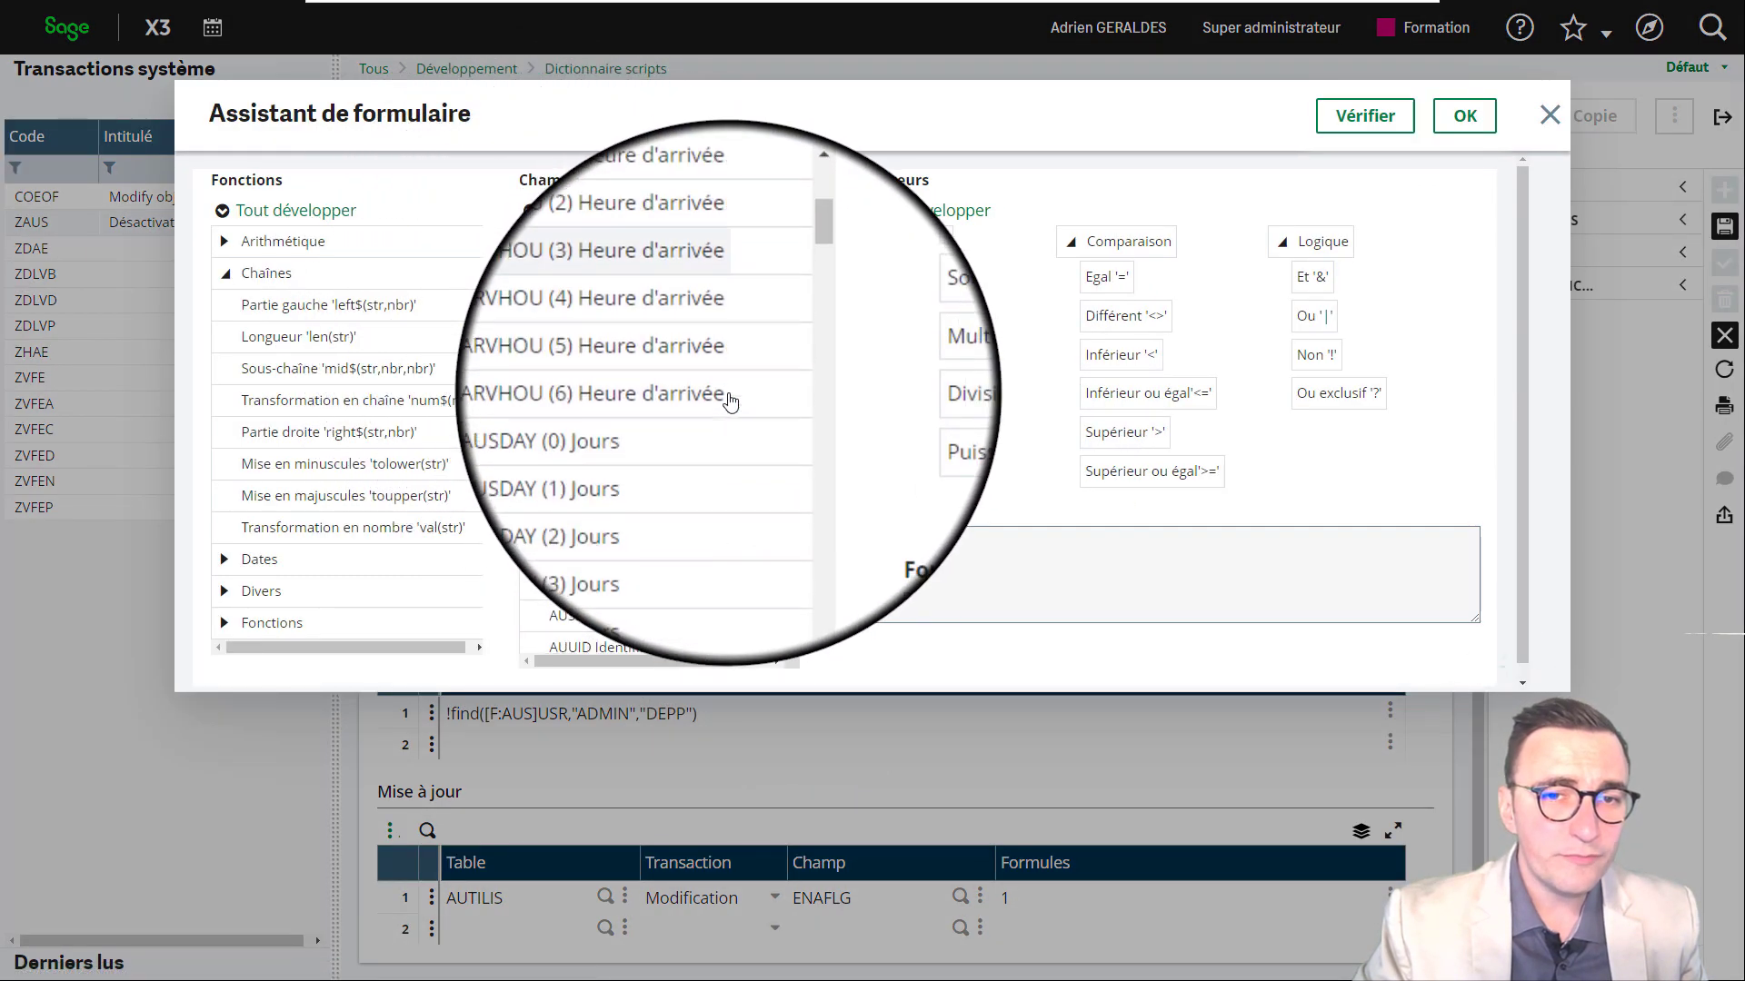
scroll(730, 400, "down", 12)
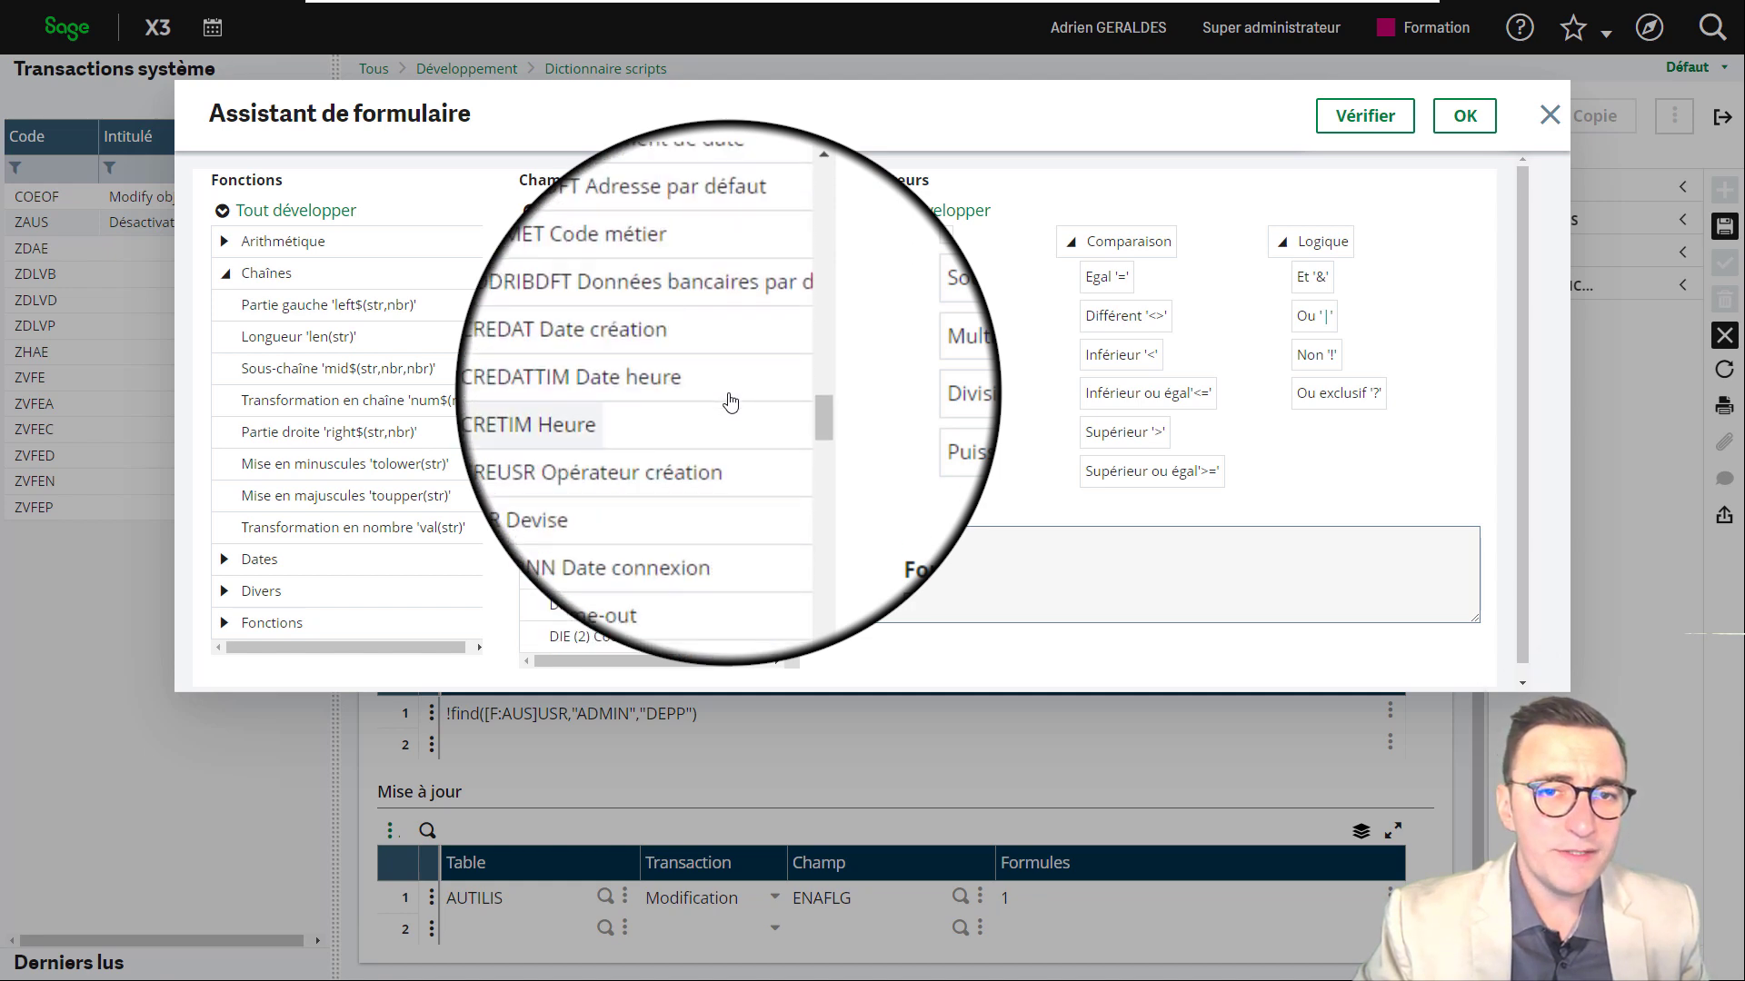
left_click(713, 511)
left_click(1231, 555)
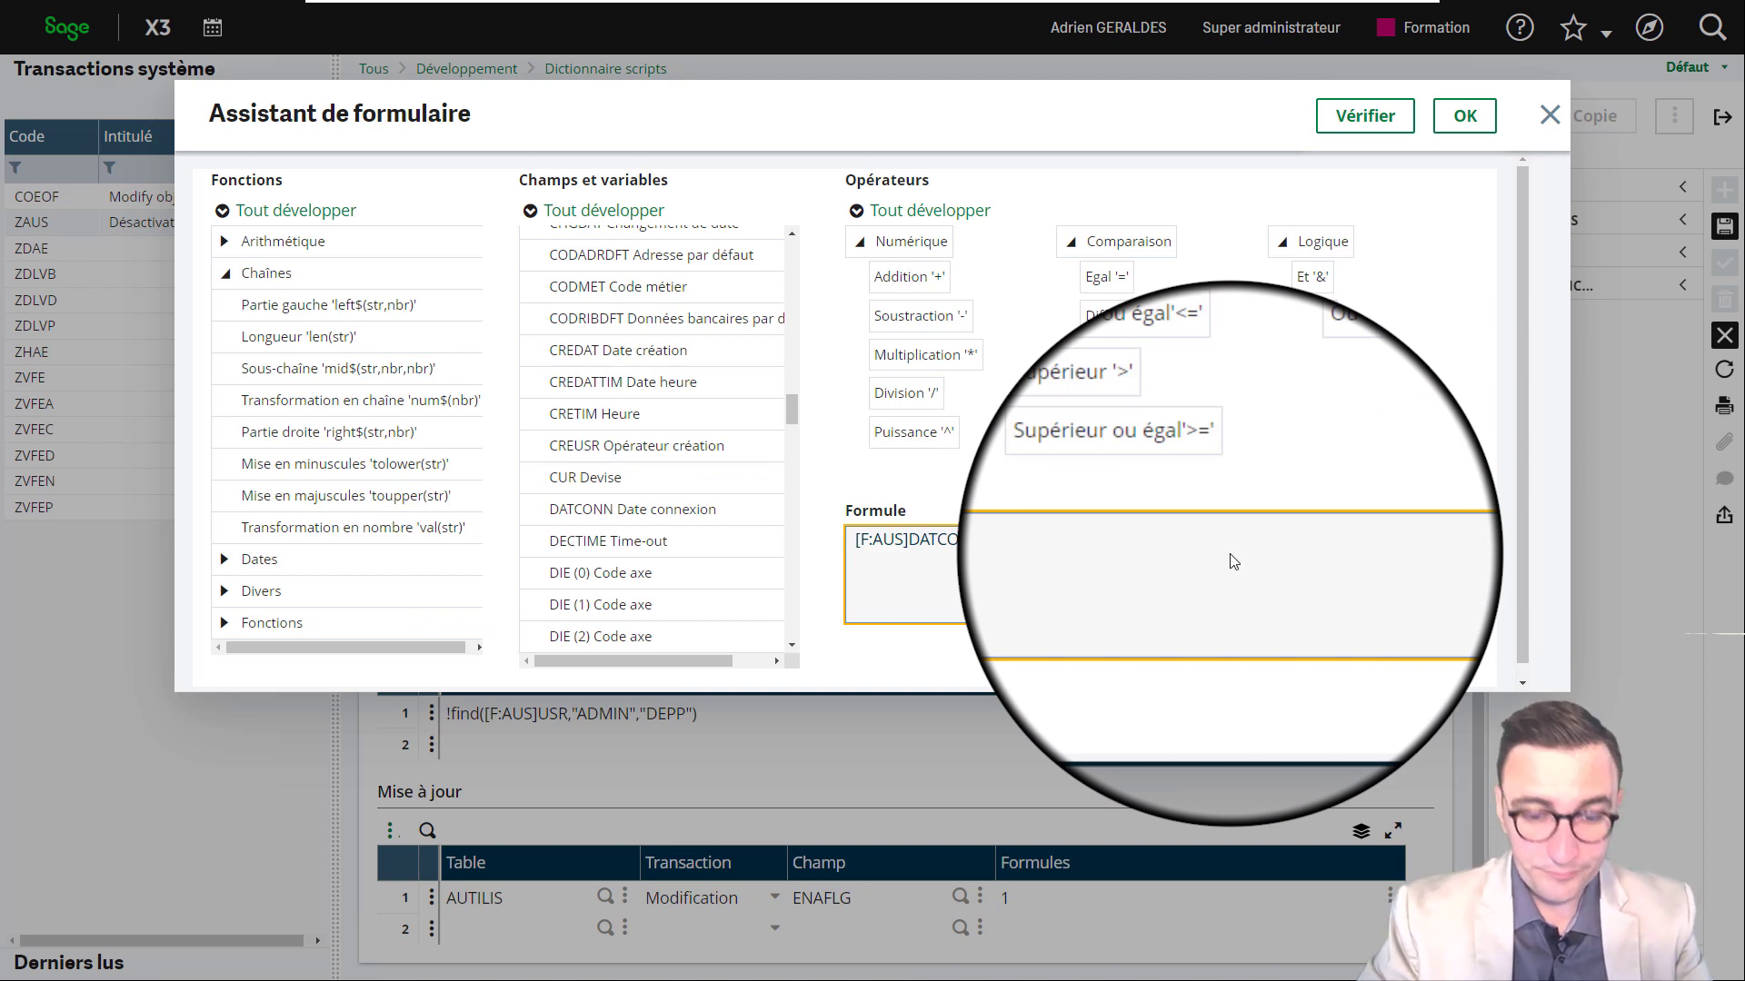
type("<")
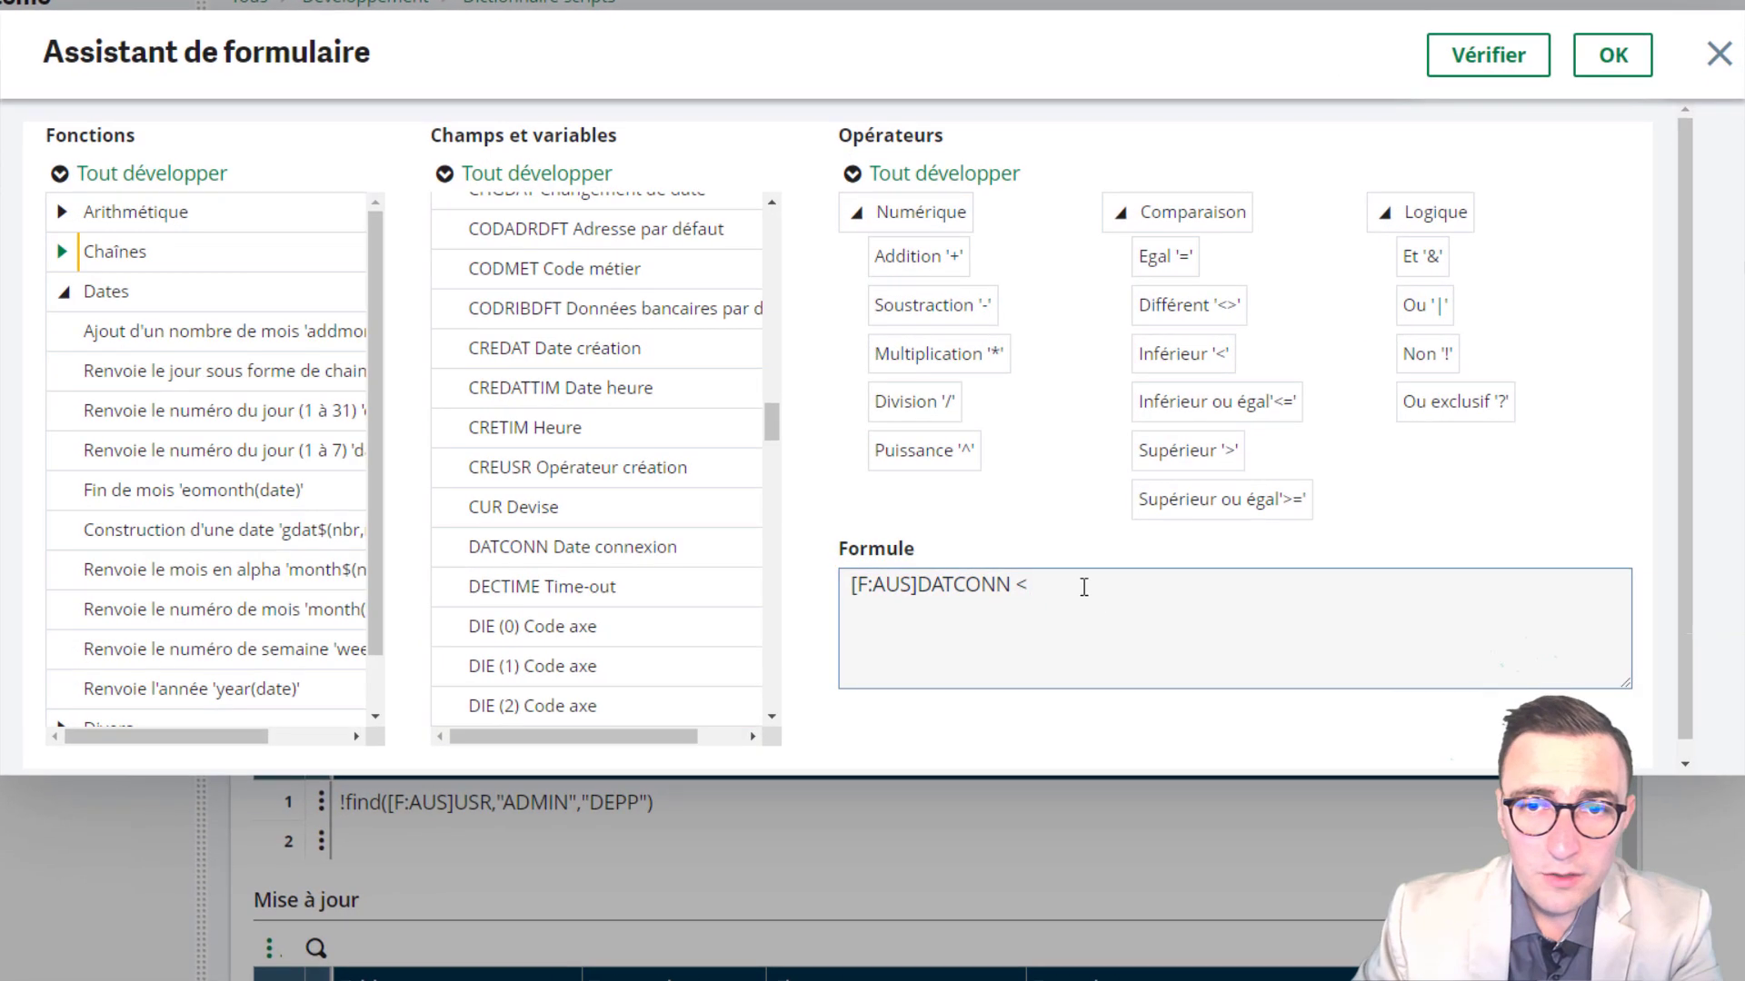
Enter gdate$ as the comparison value after the < operator, check the formula's validity and dismiss the message.
left_click(1172, 612)
left_click(1171, 612)
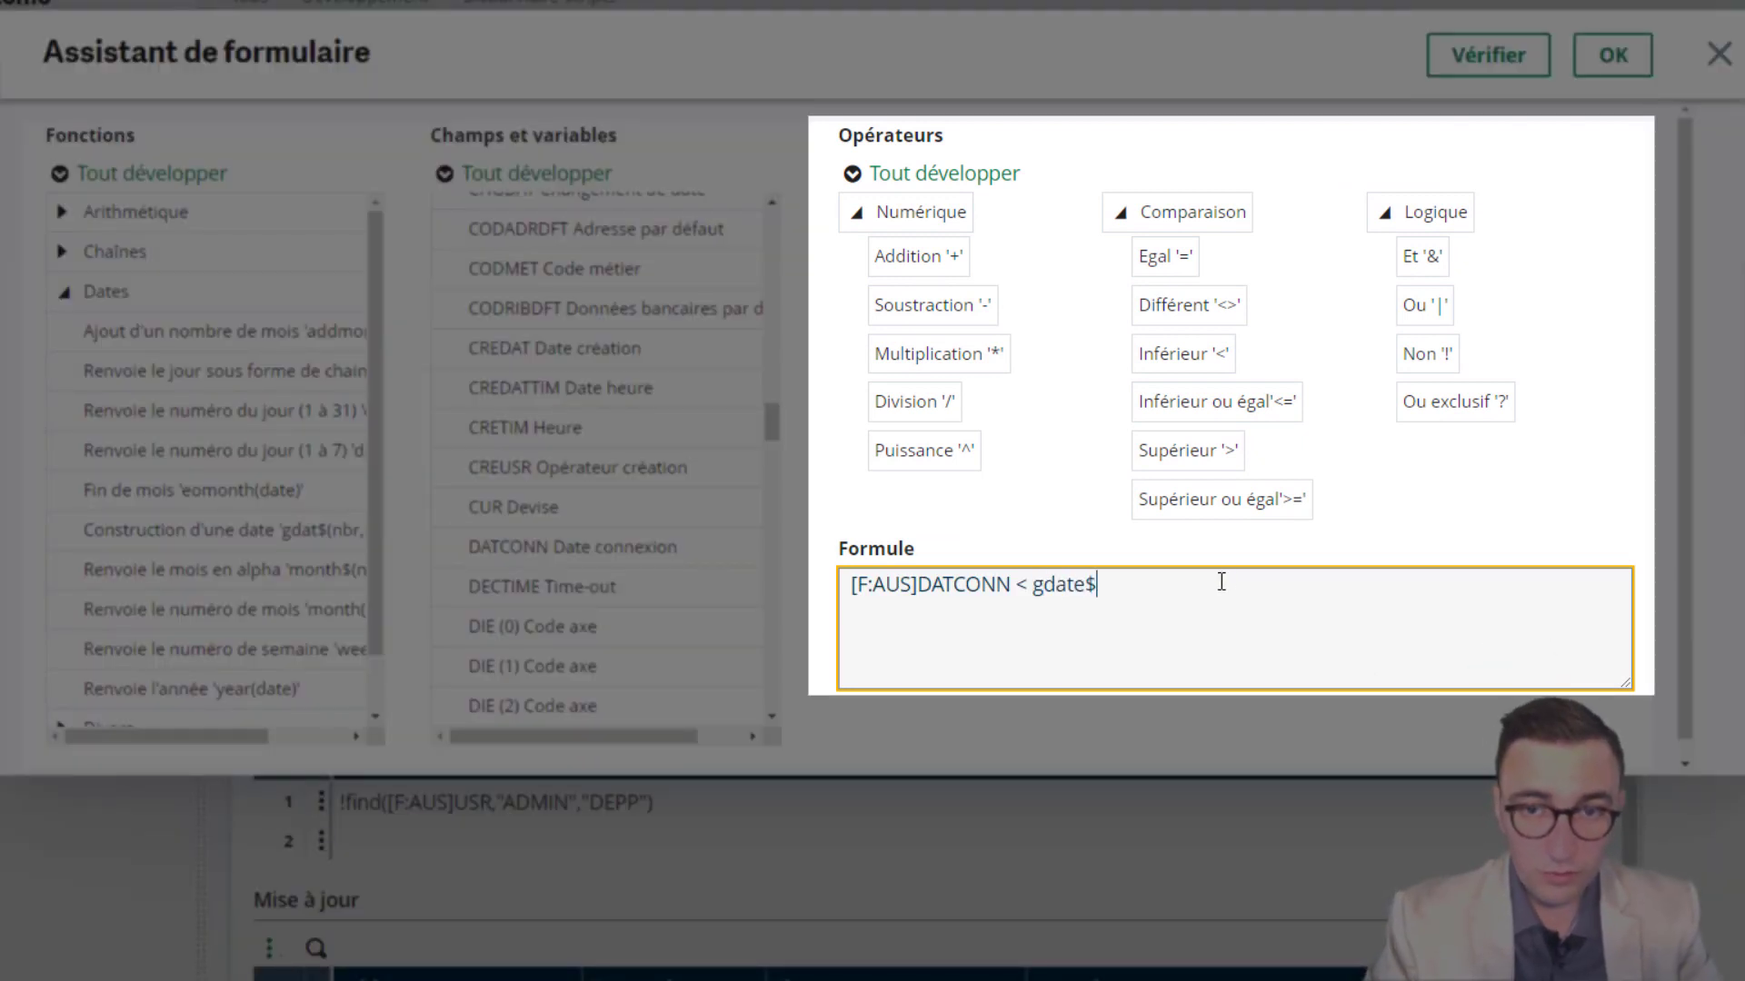
double_click(1078, 581)
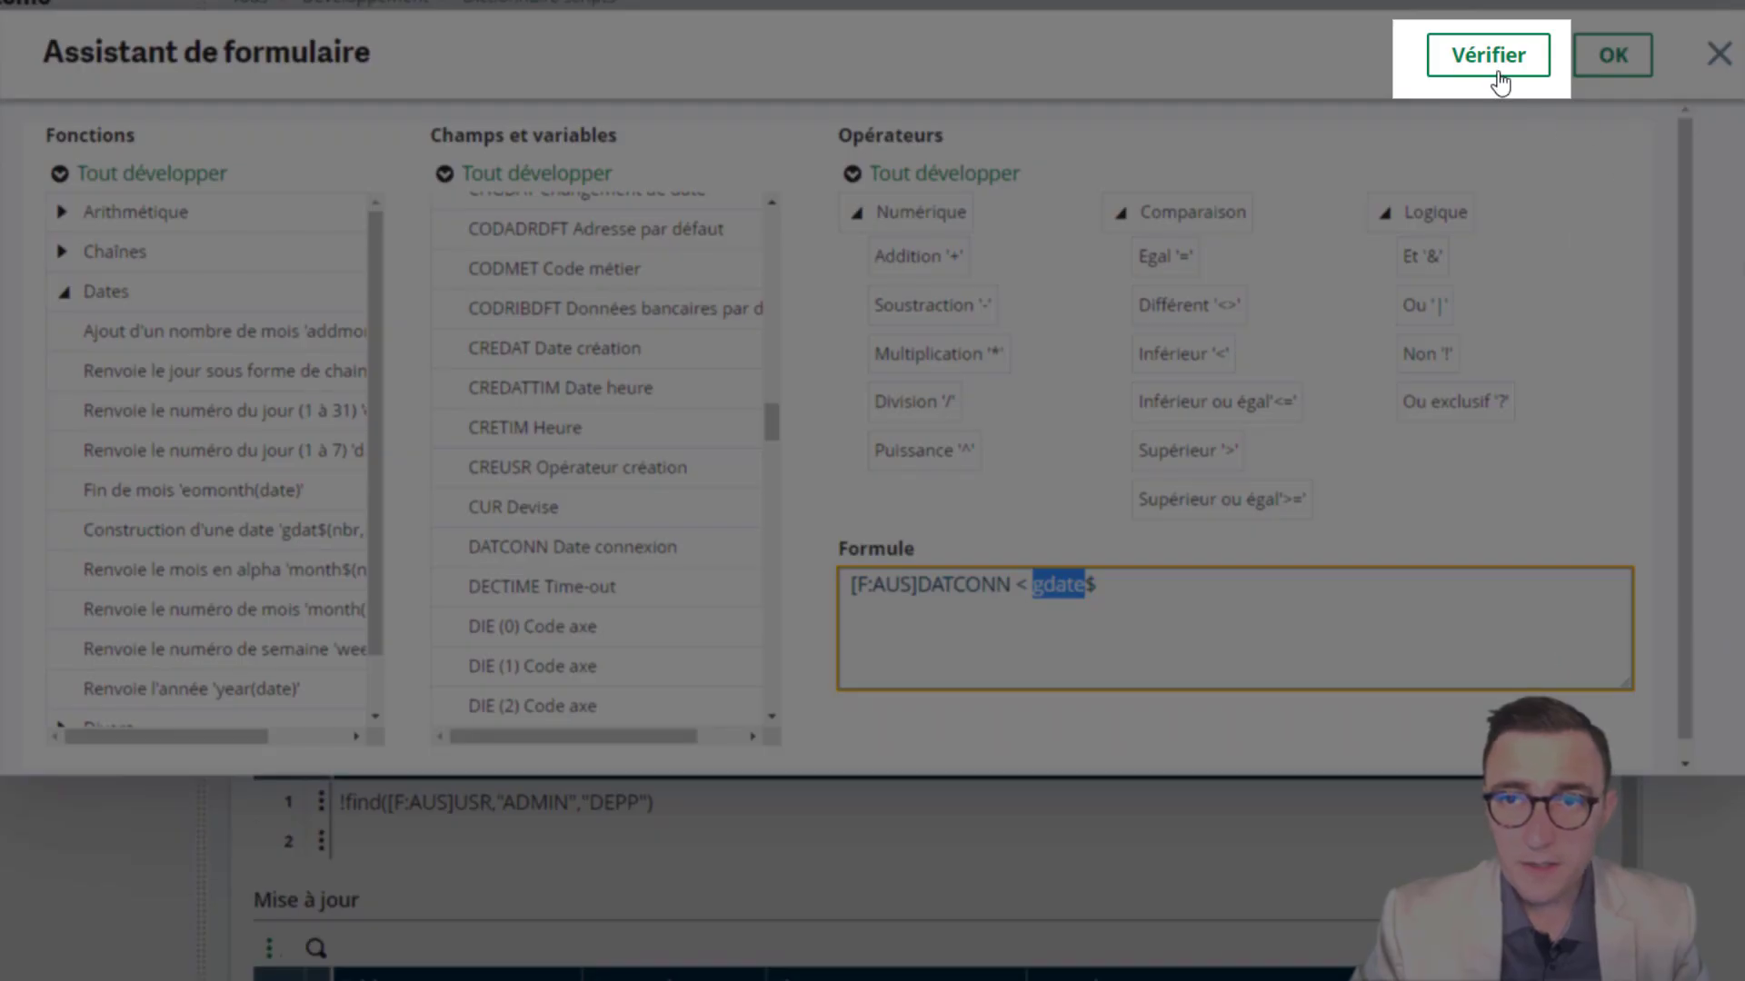
left_click(1497, 73)
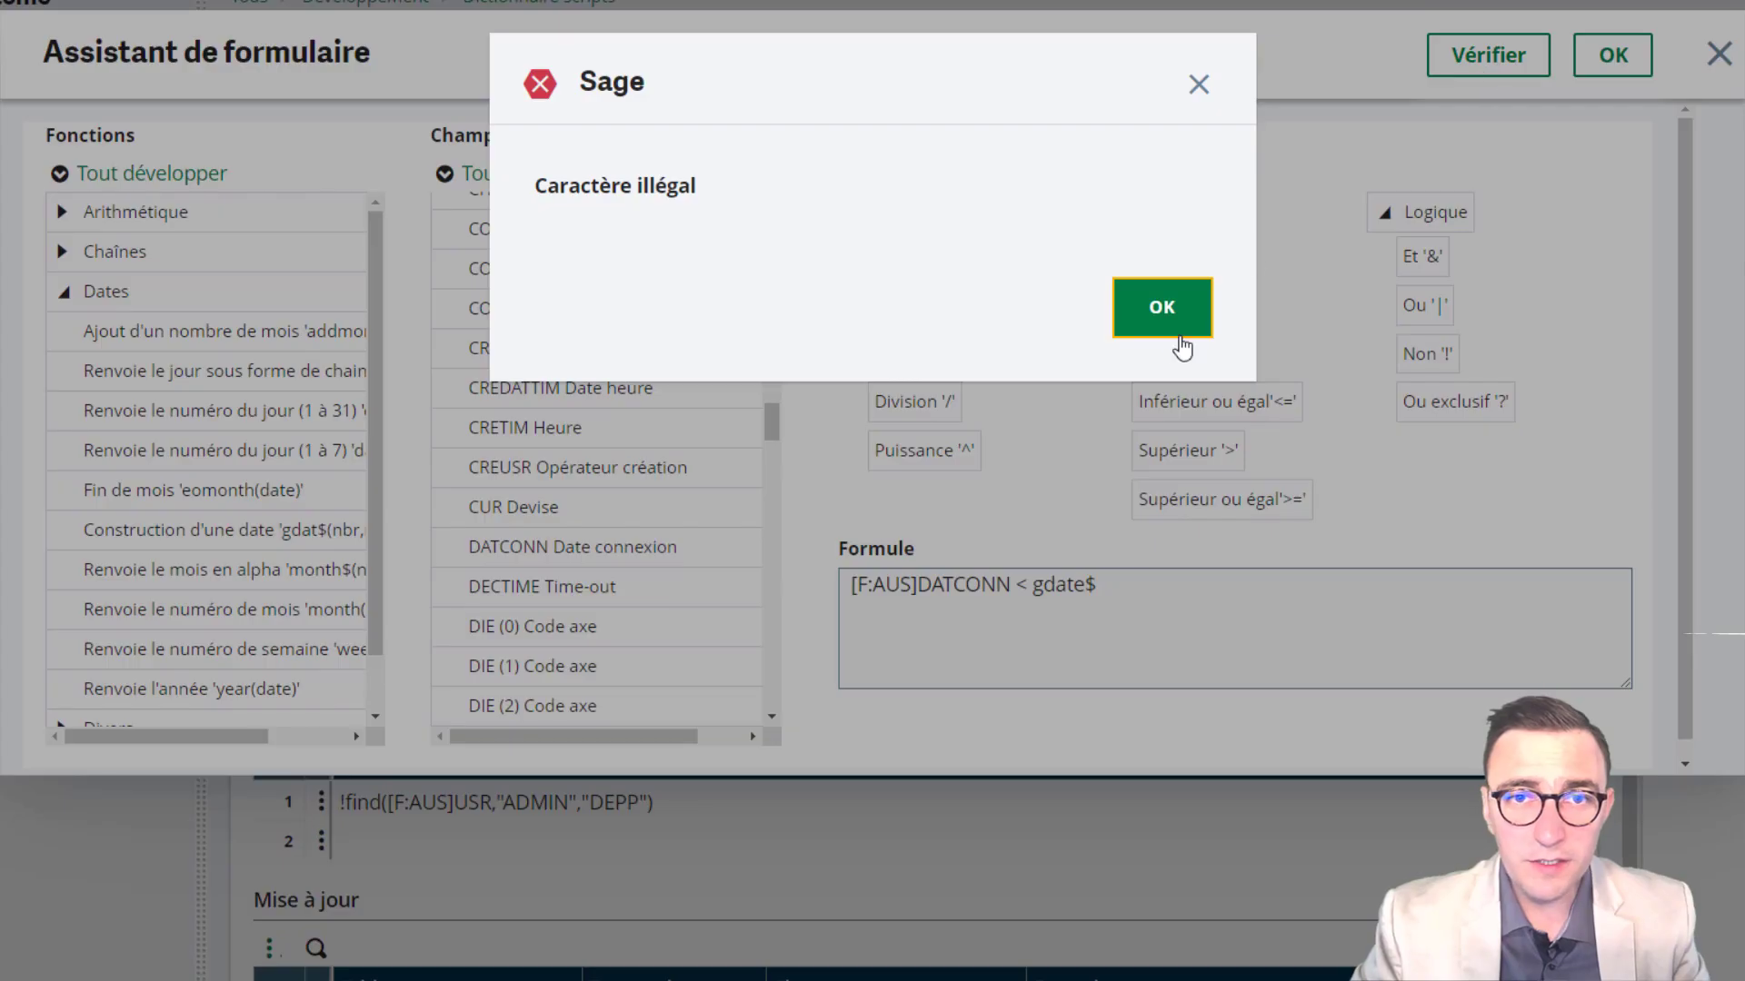
left_click(1162, 309)
Correct the comparison function to date$, verify the formula [F:AUS]DATCONN < date$ and apply it to the second selection line.
left_click(1071, 612)
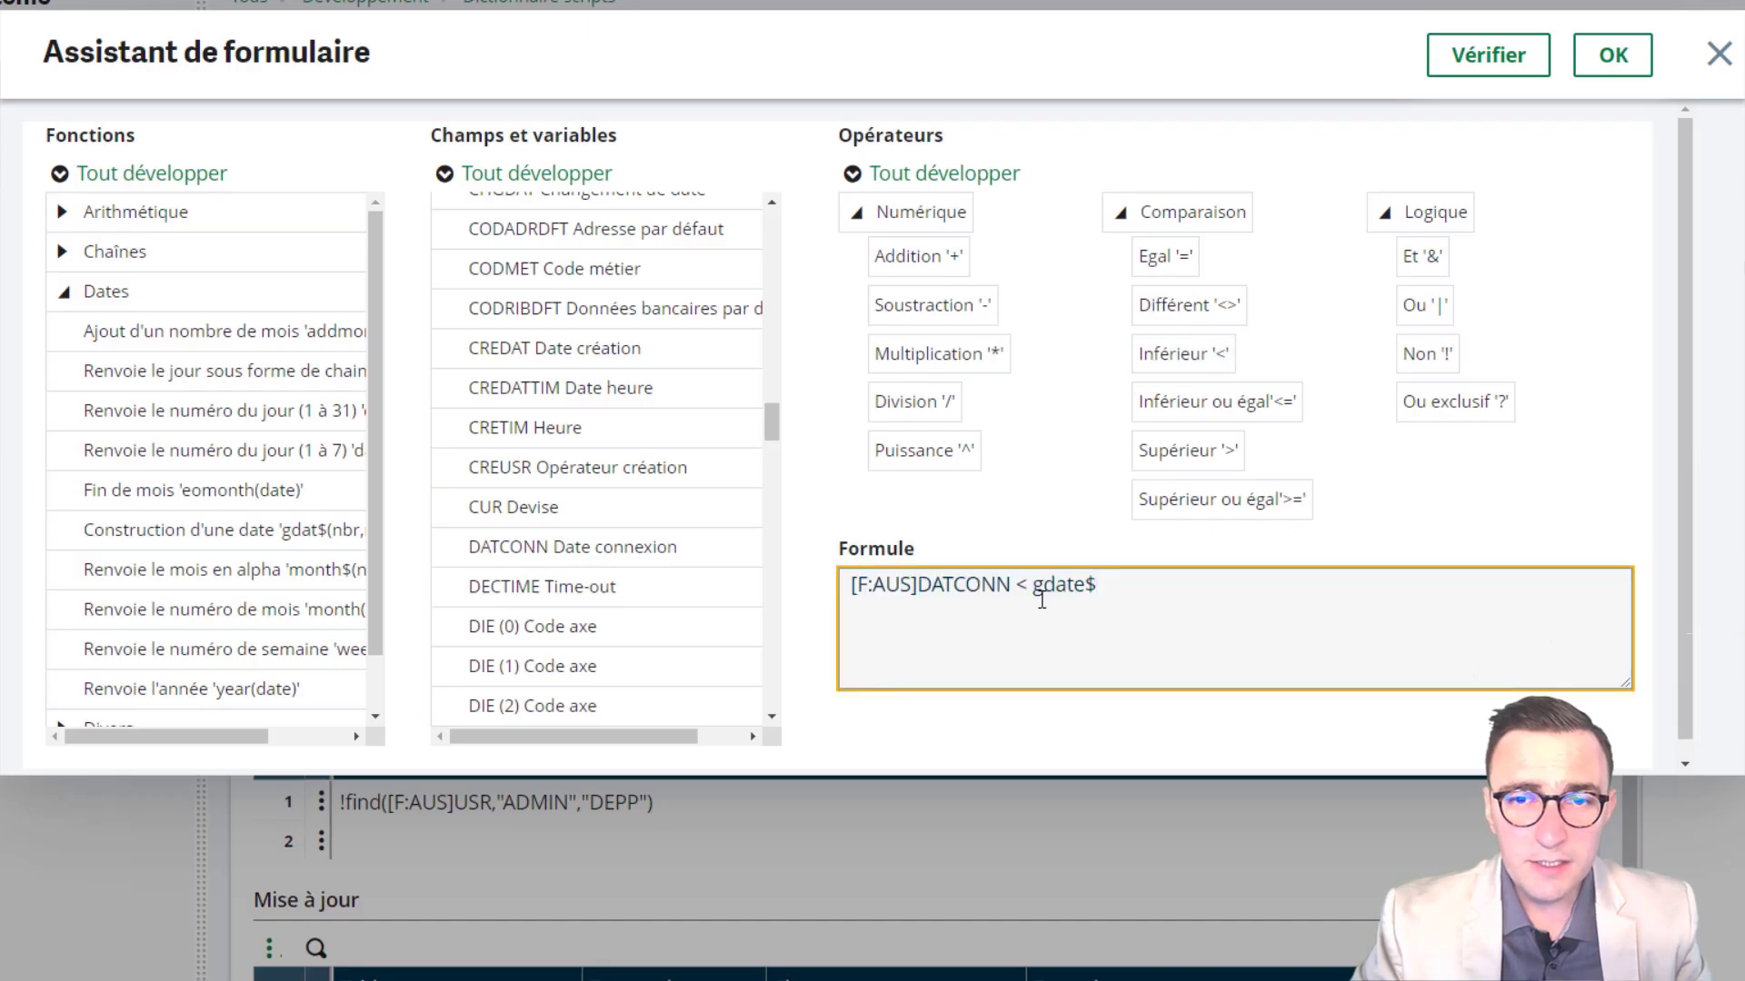
key("BackSpace")
left_click(1487, 55)
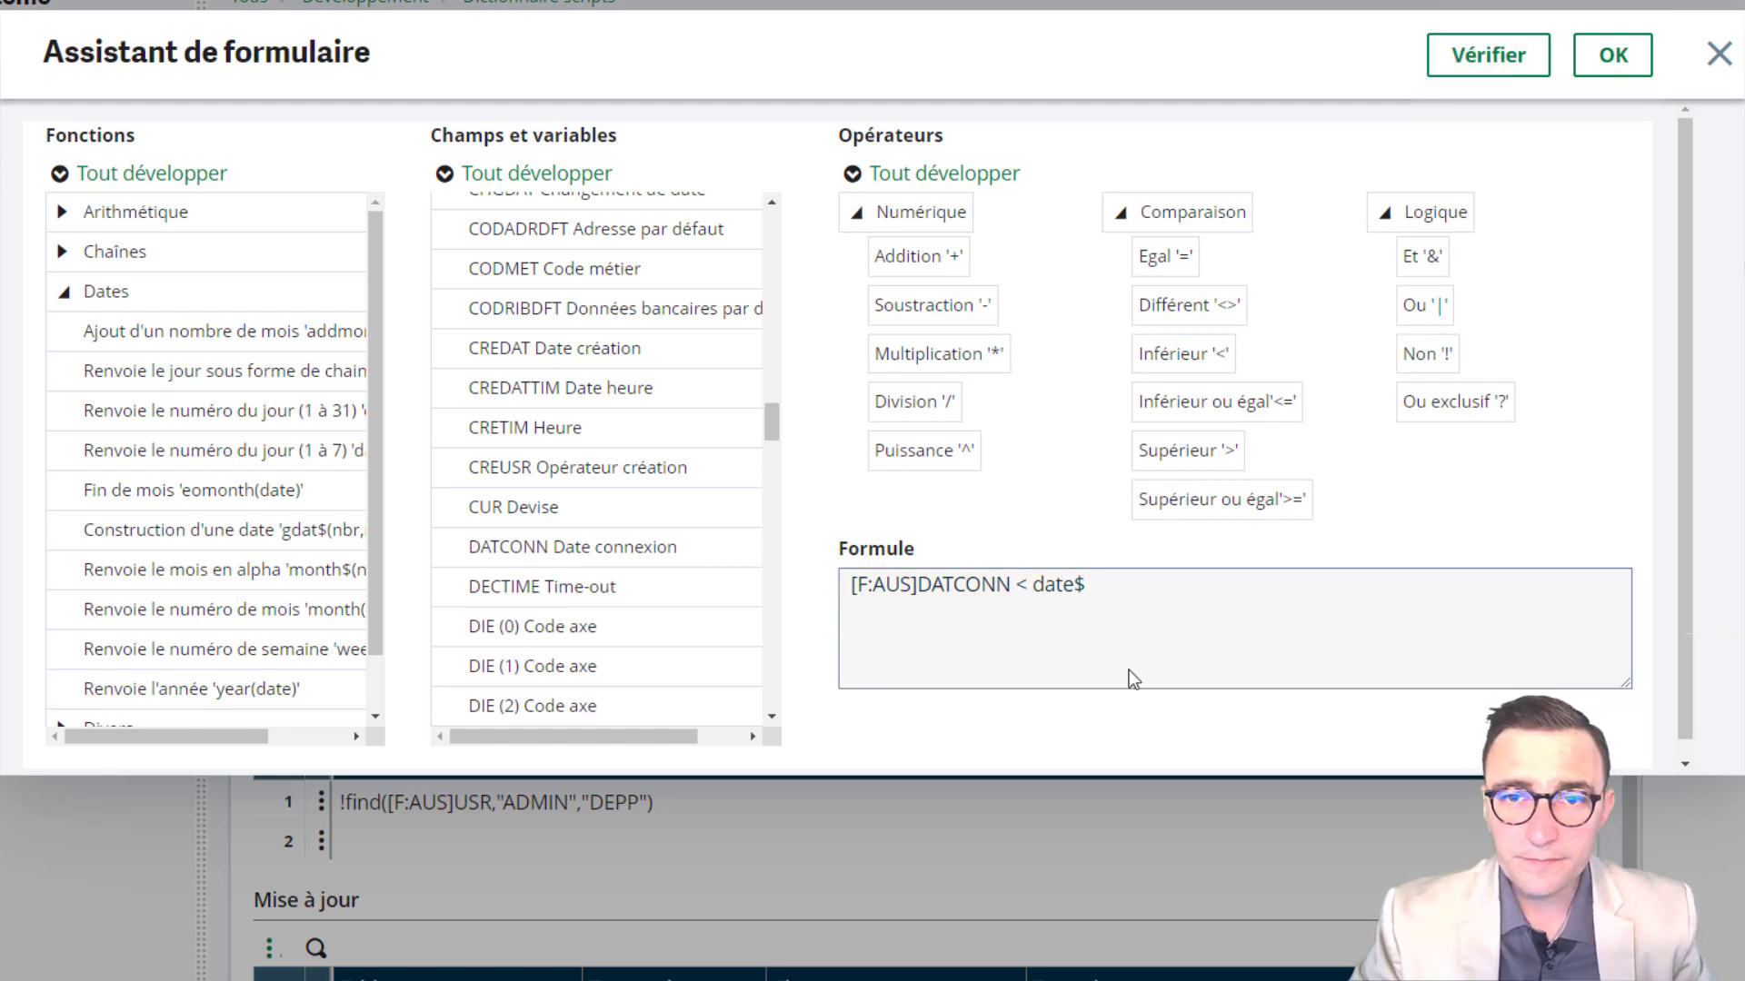
left_click(1162, 307)
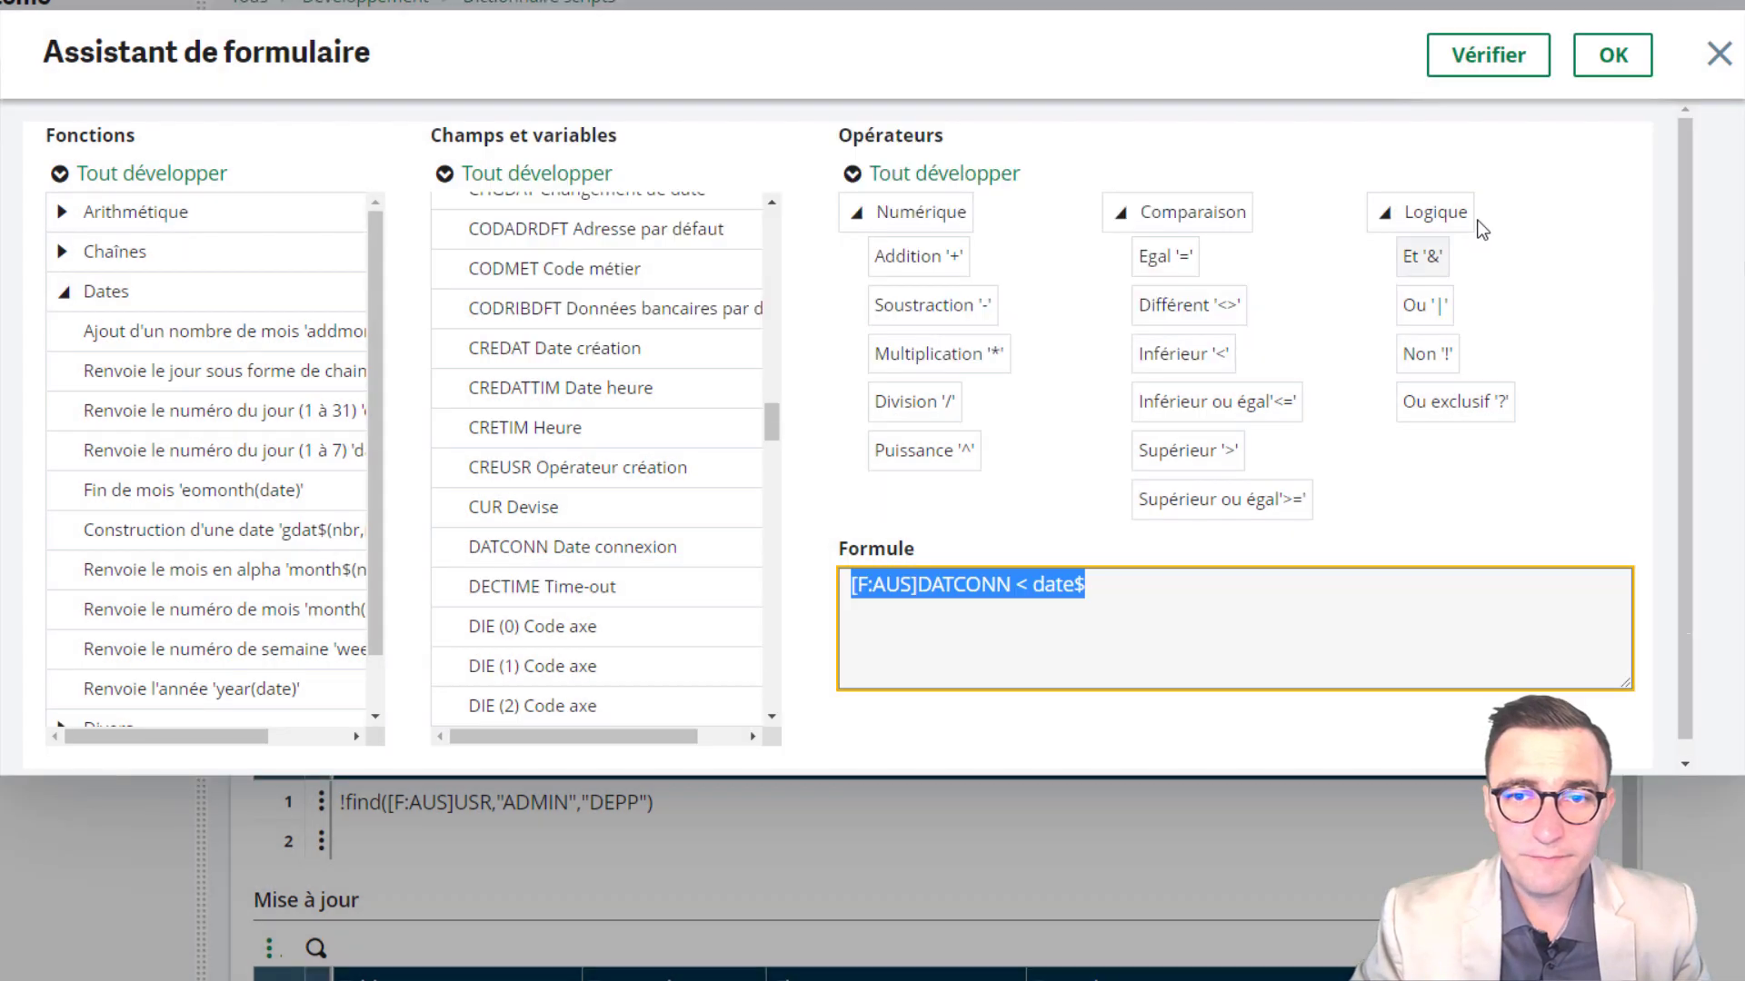
left_click(1098, 582)
double_click(1072, 583)
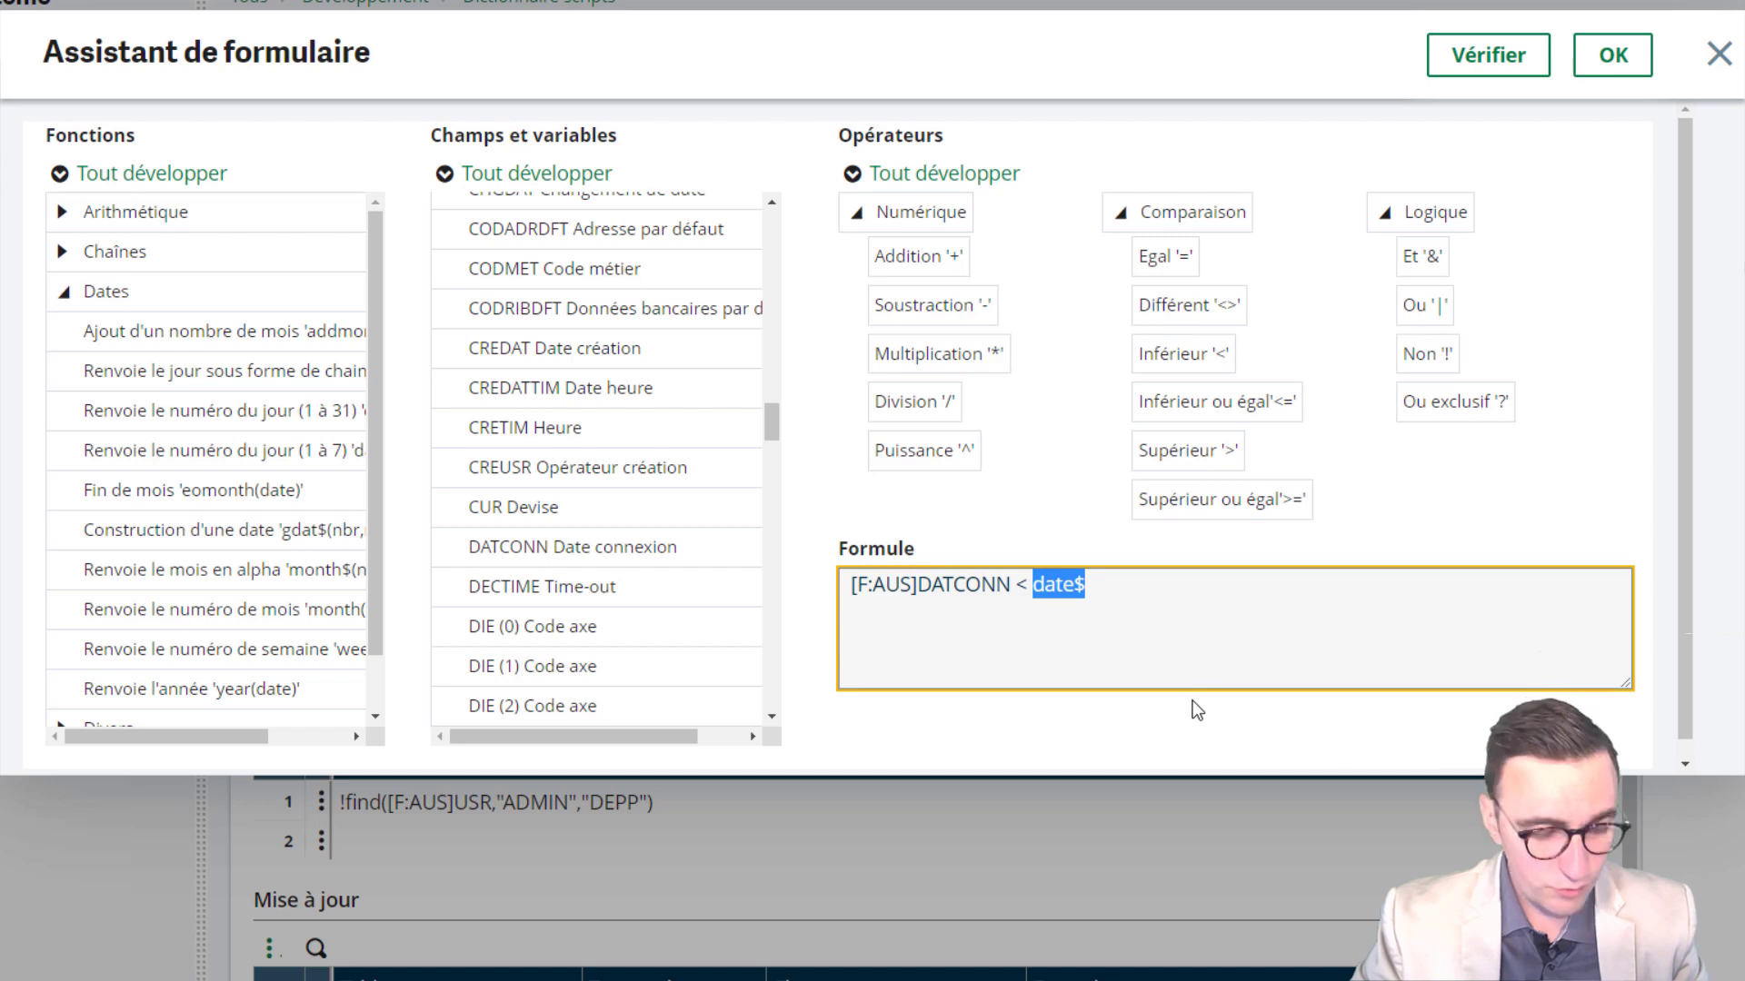
left_click(1624, 62)
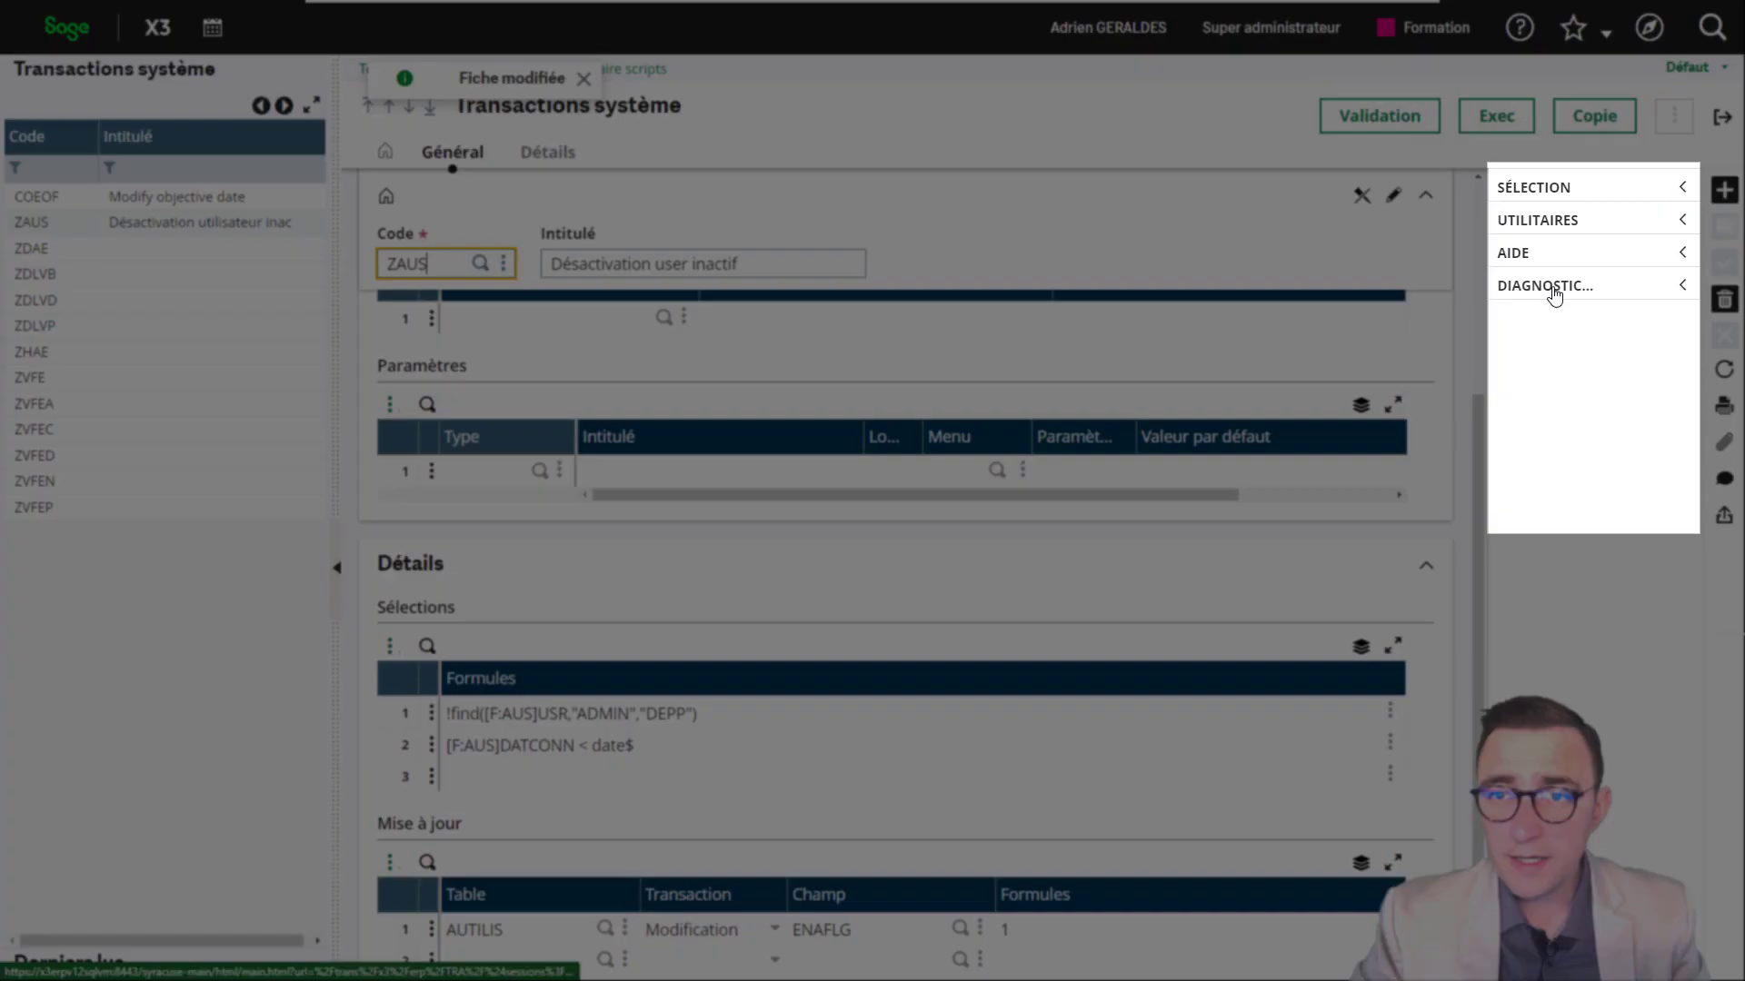
Evaluate date$ with the diagnostic calculator, and close the calculator.
left_click(1554, 291)
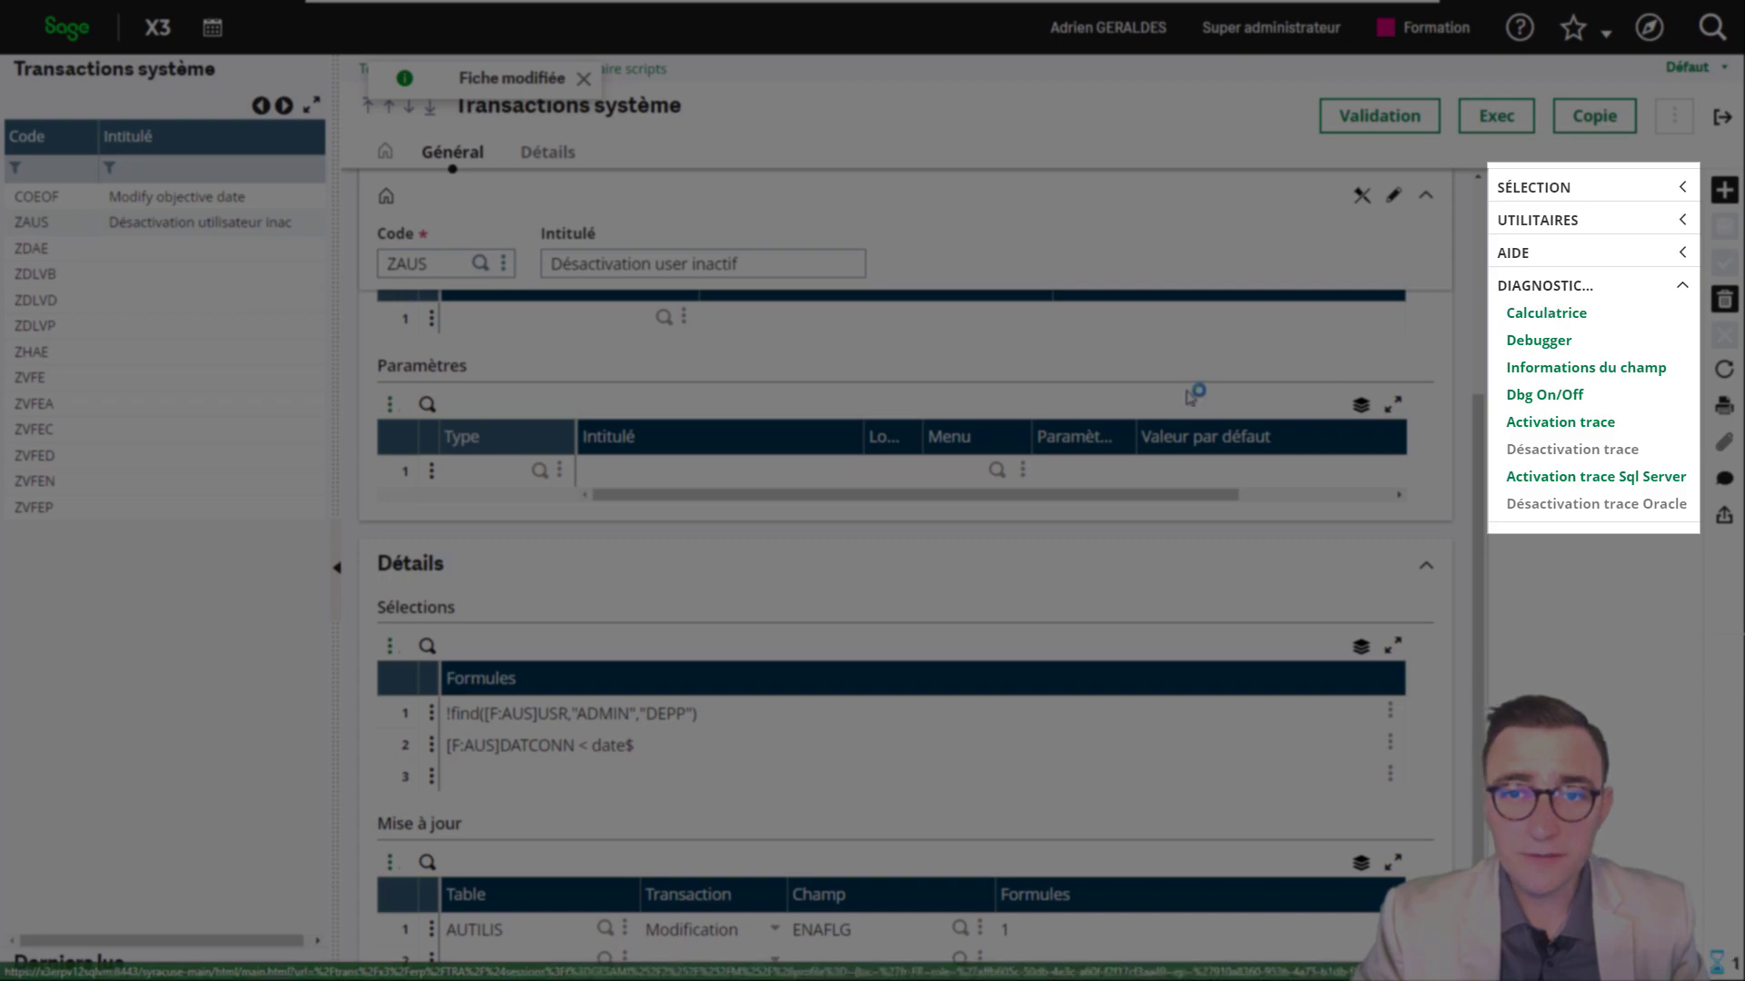
left_click(1547, 315)
type("date$")
key("Return")
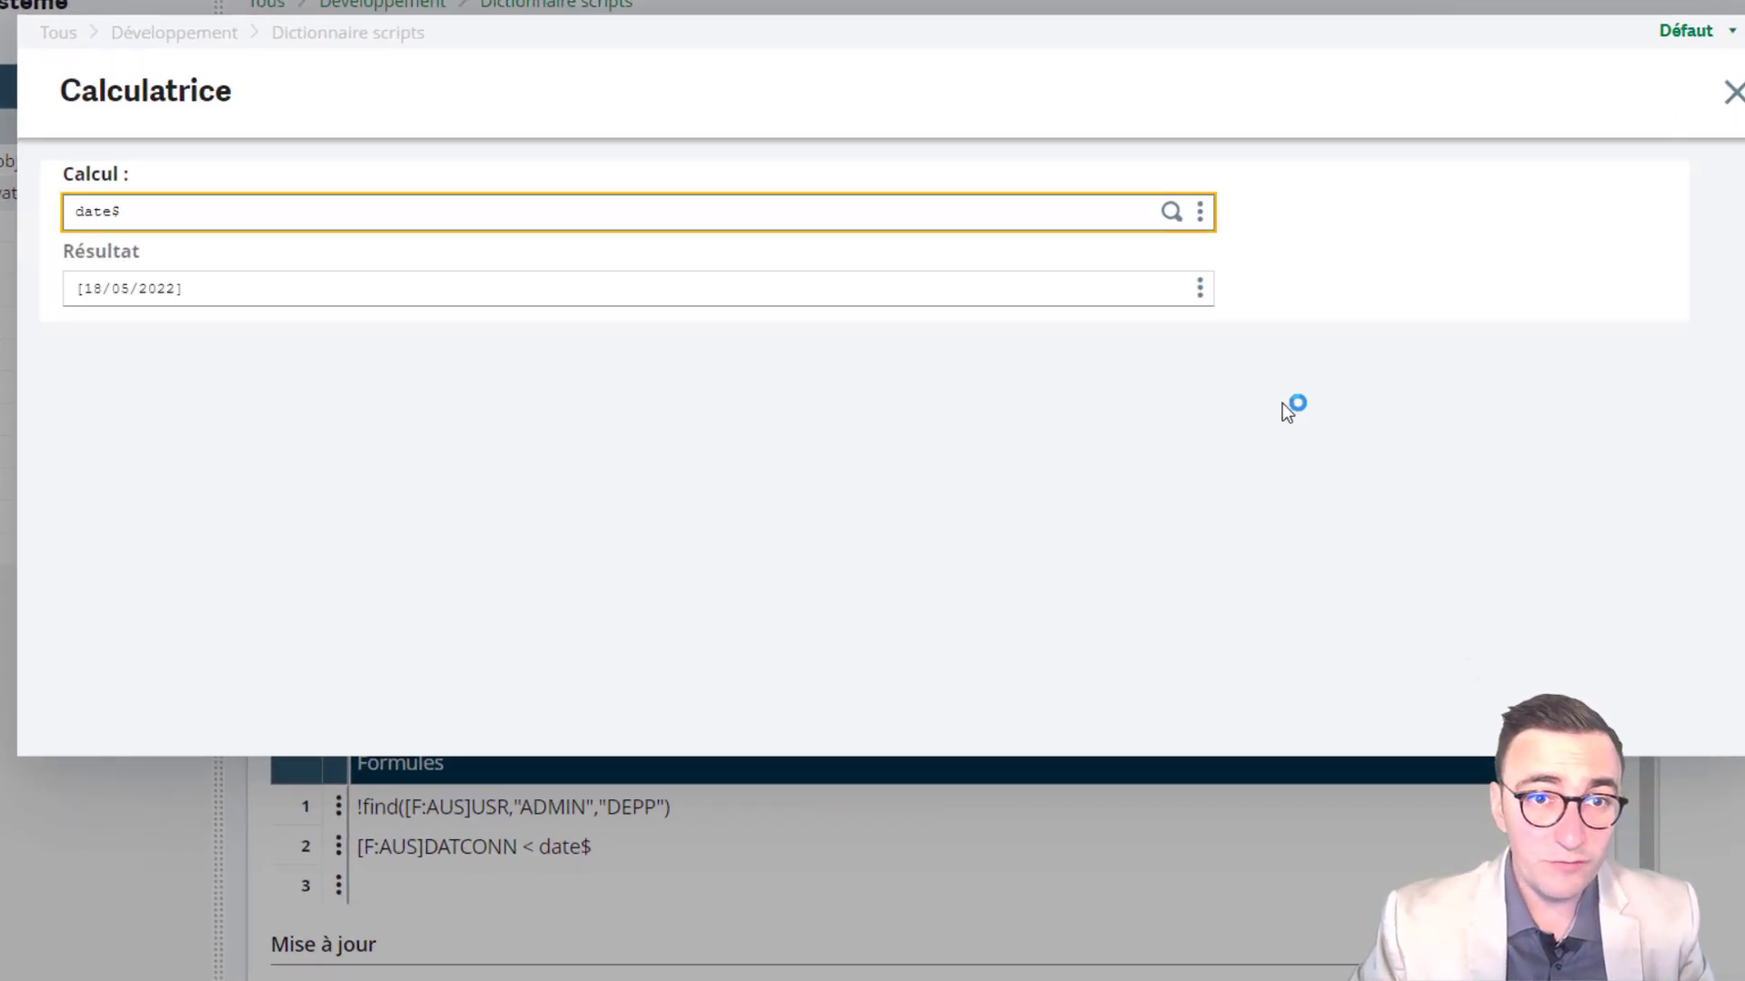
left_click(1734, 94)
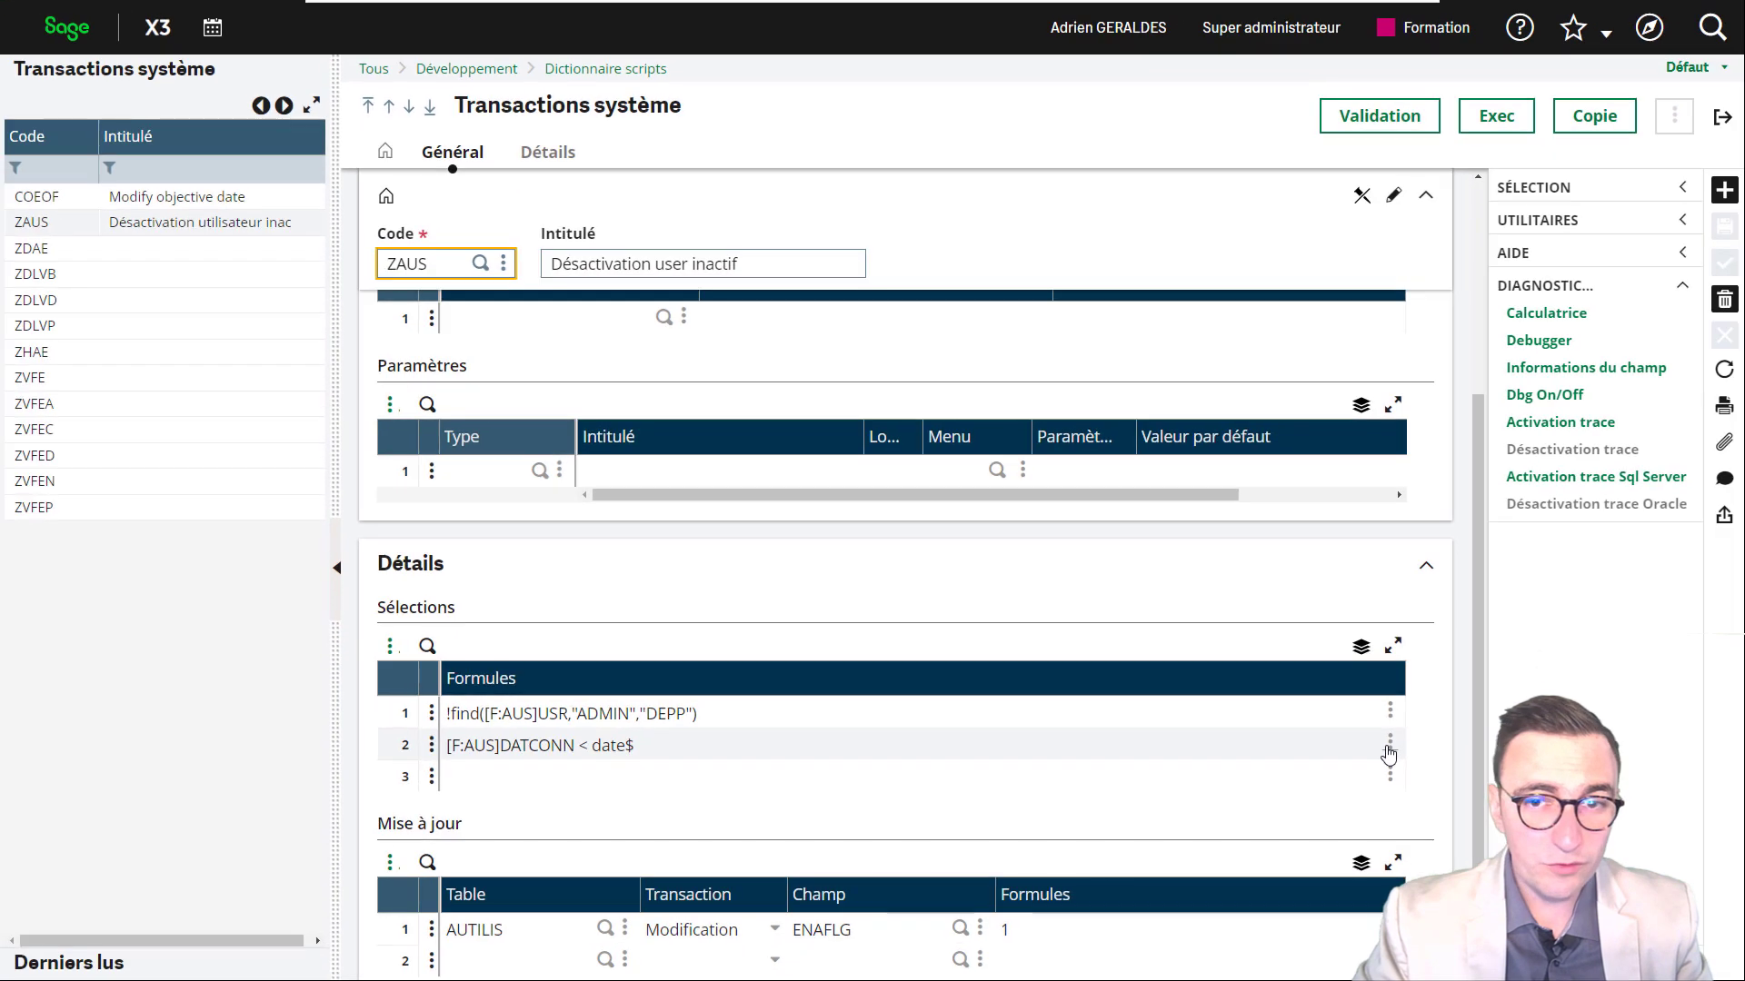
Change the second selection formula to [F:AUS]DATCONN < date$-60 in the formula assistant, verify it and apply it.
left_click(1525, 855)
left_click(1388, 746)
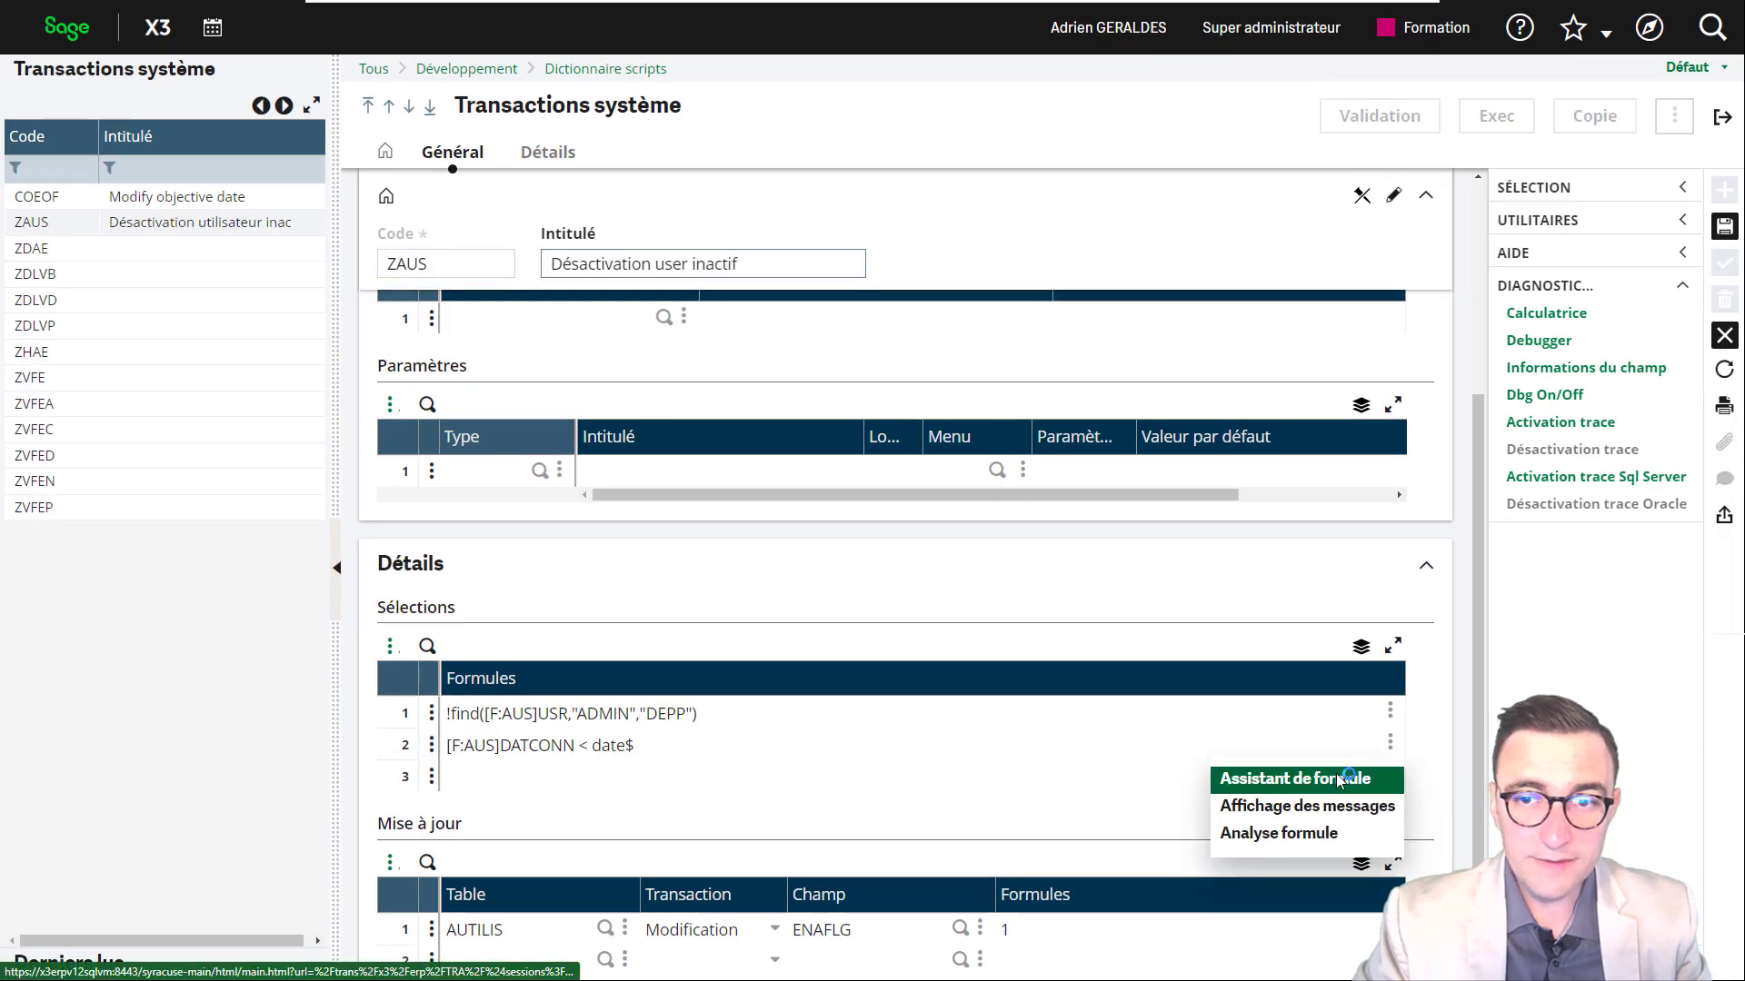
left_click(1295, 778)
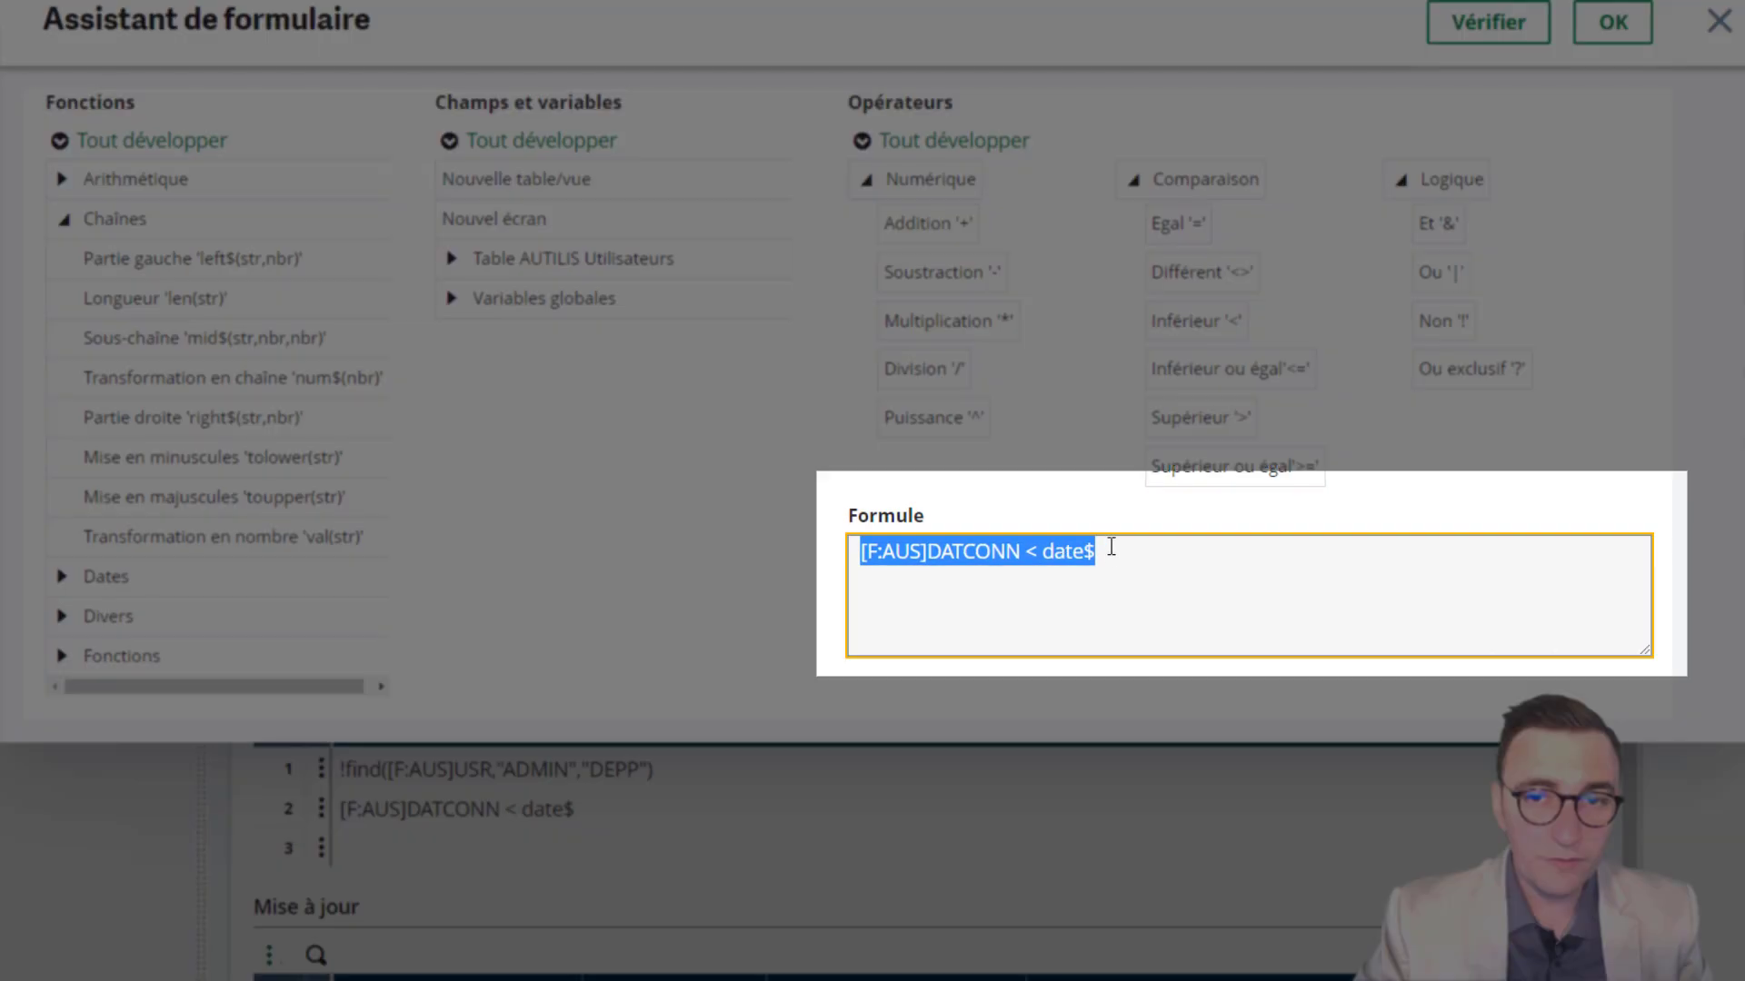
left_click(1102, 549)
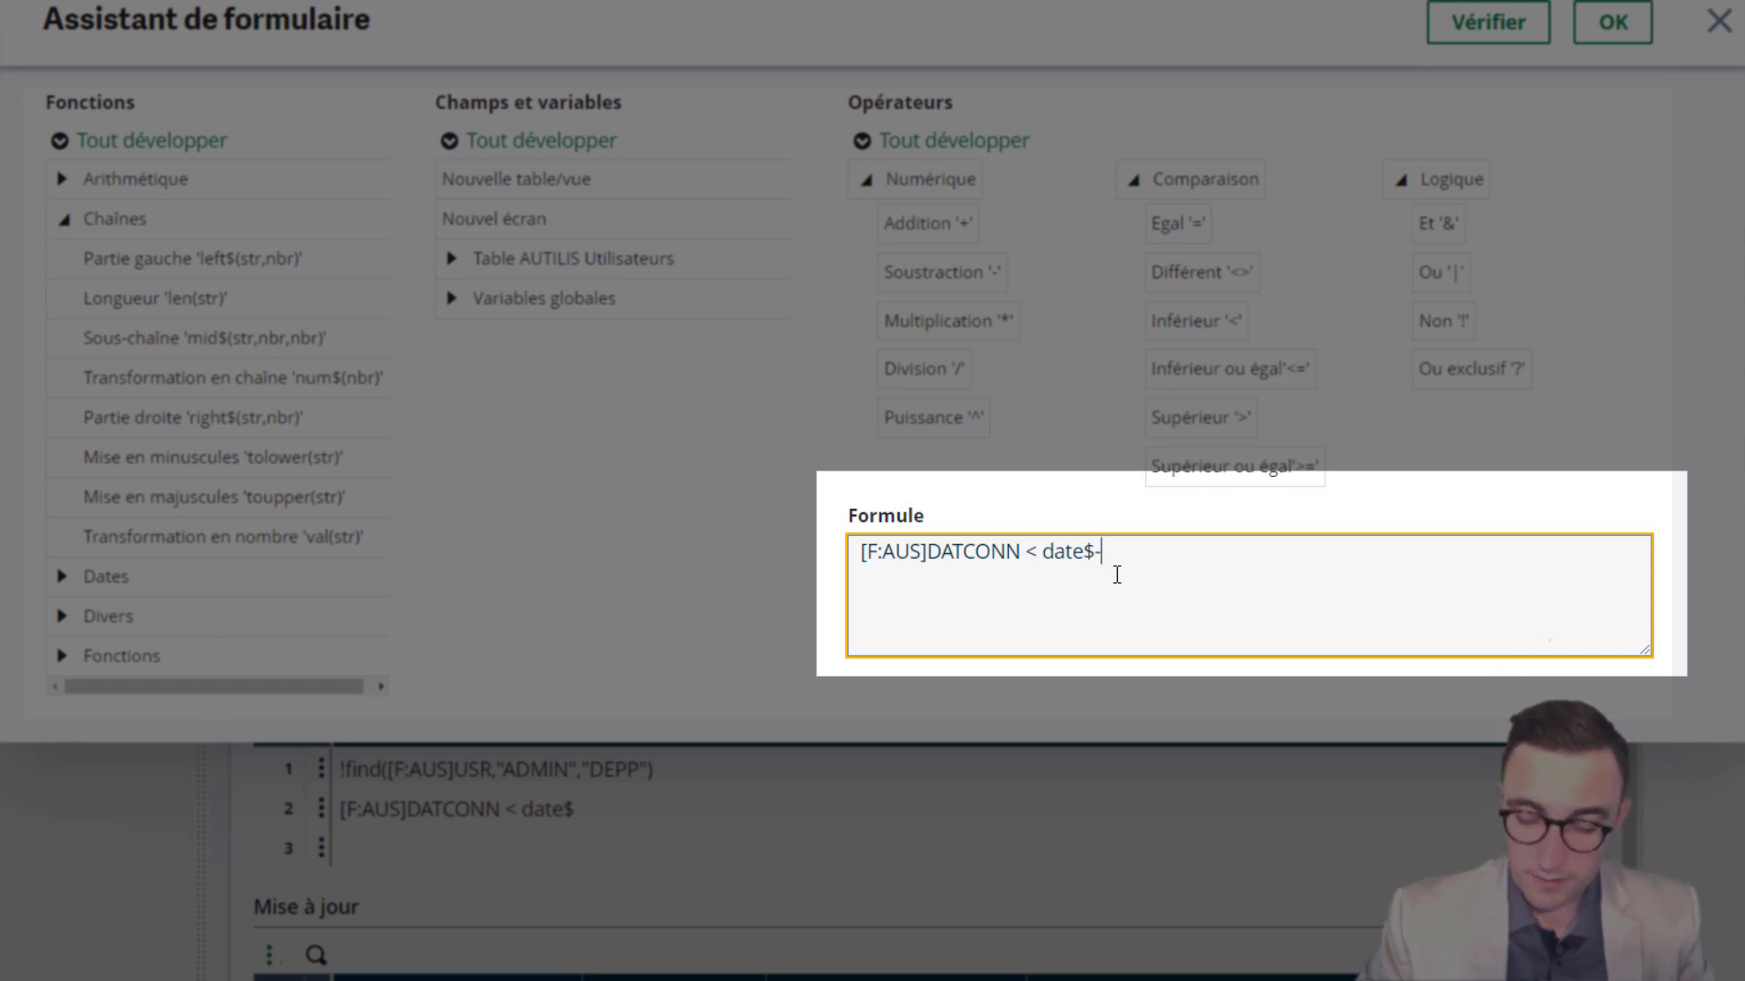
type("-60")
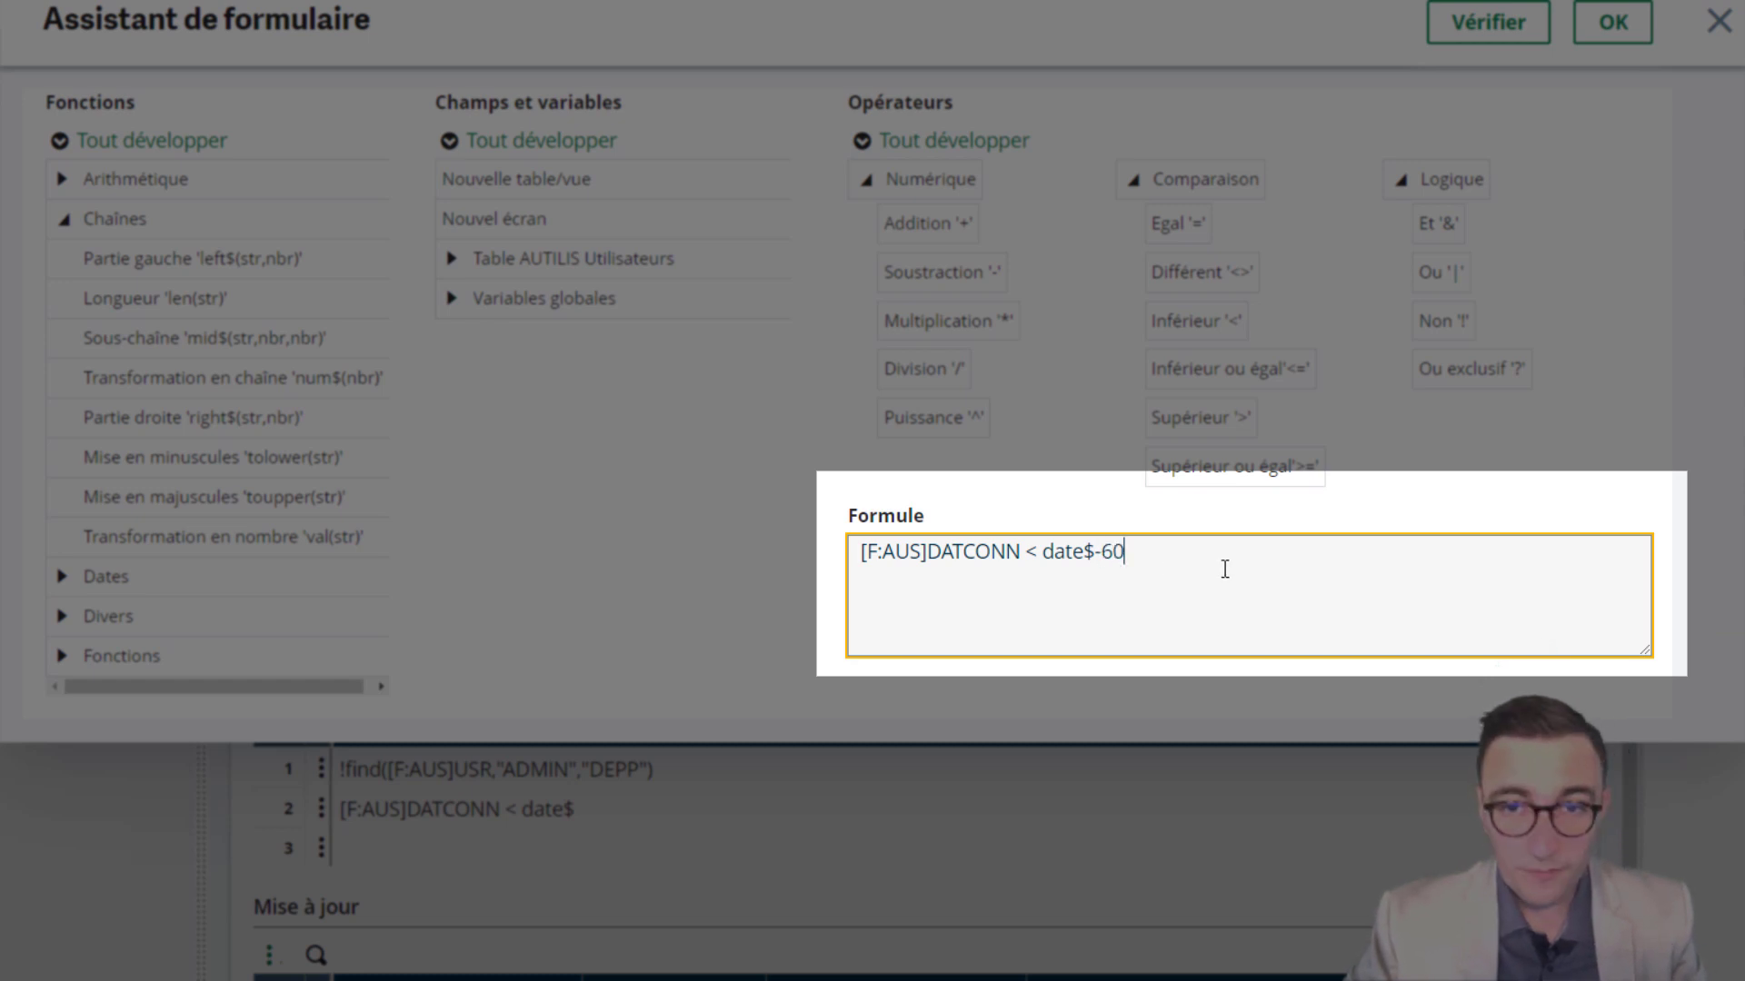
left_click(1504, 35)
left_click(1152, 274)
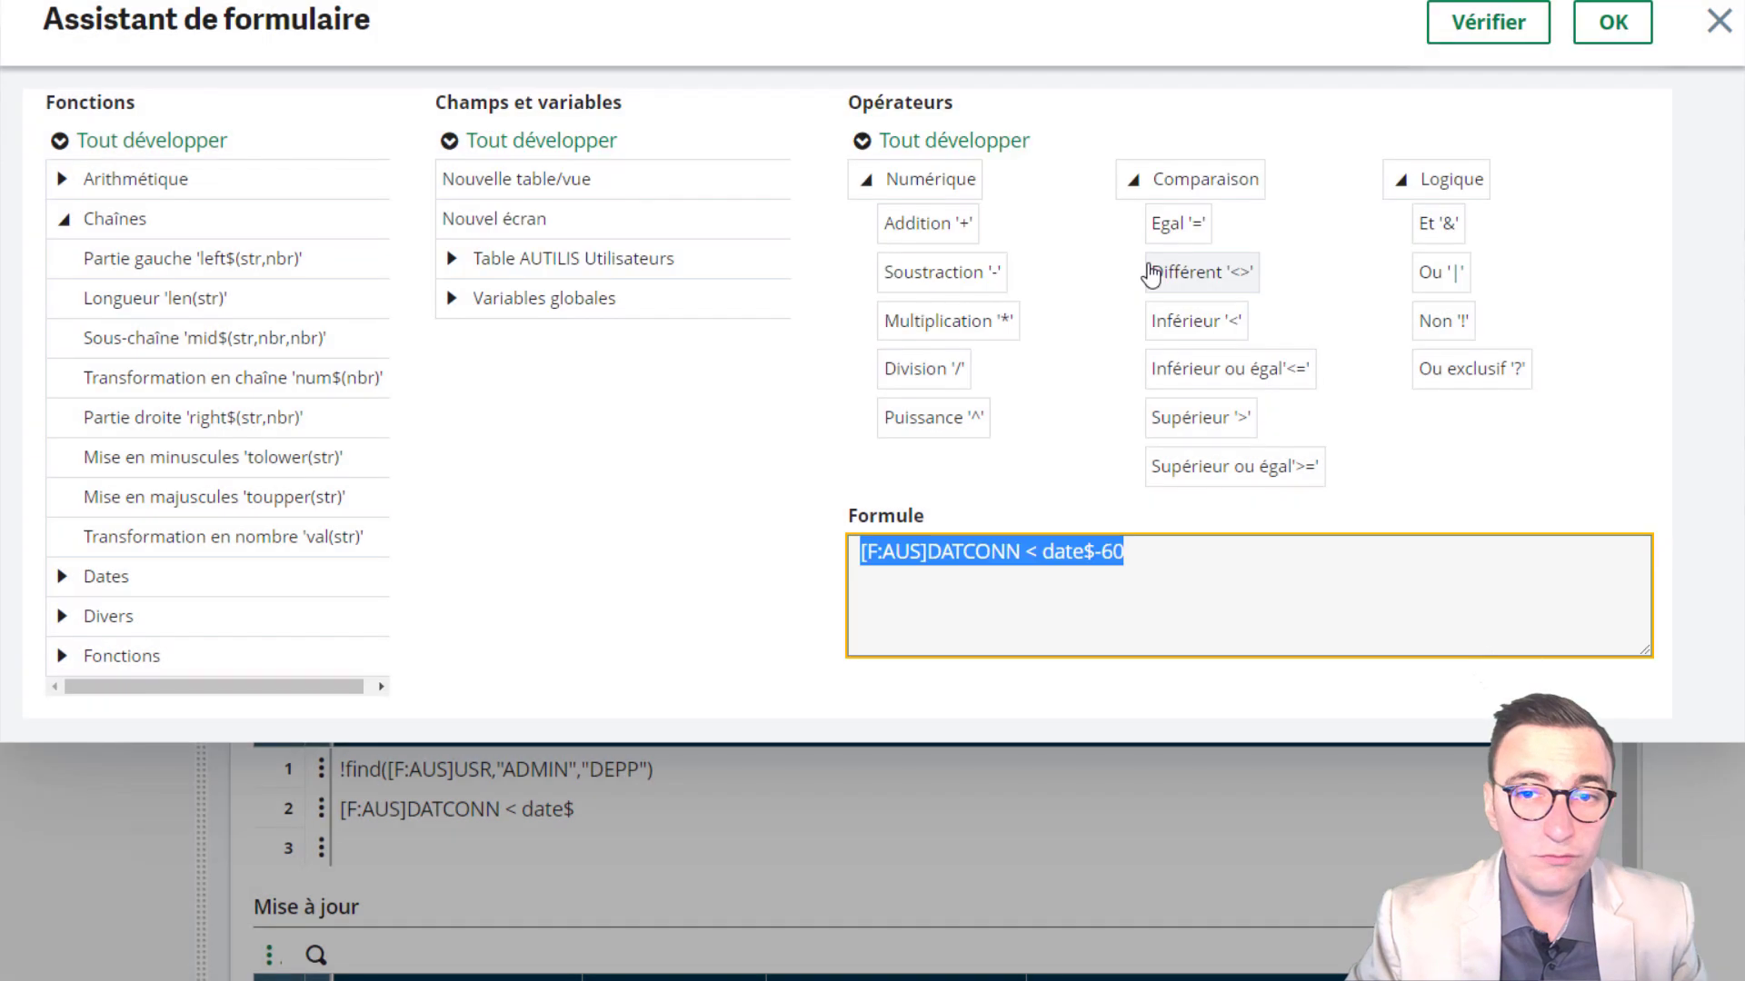
left_click(1606, 25)
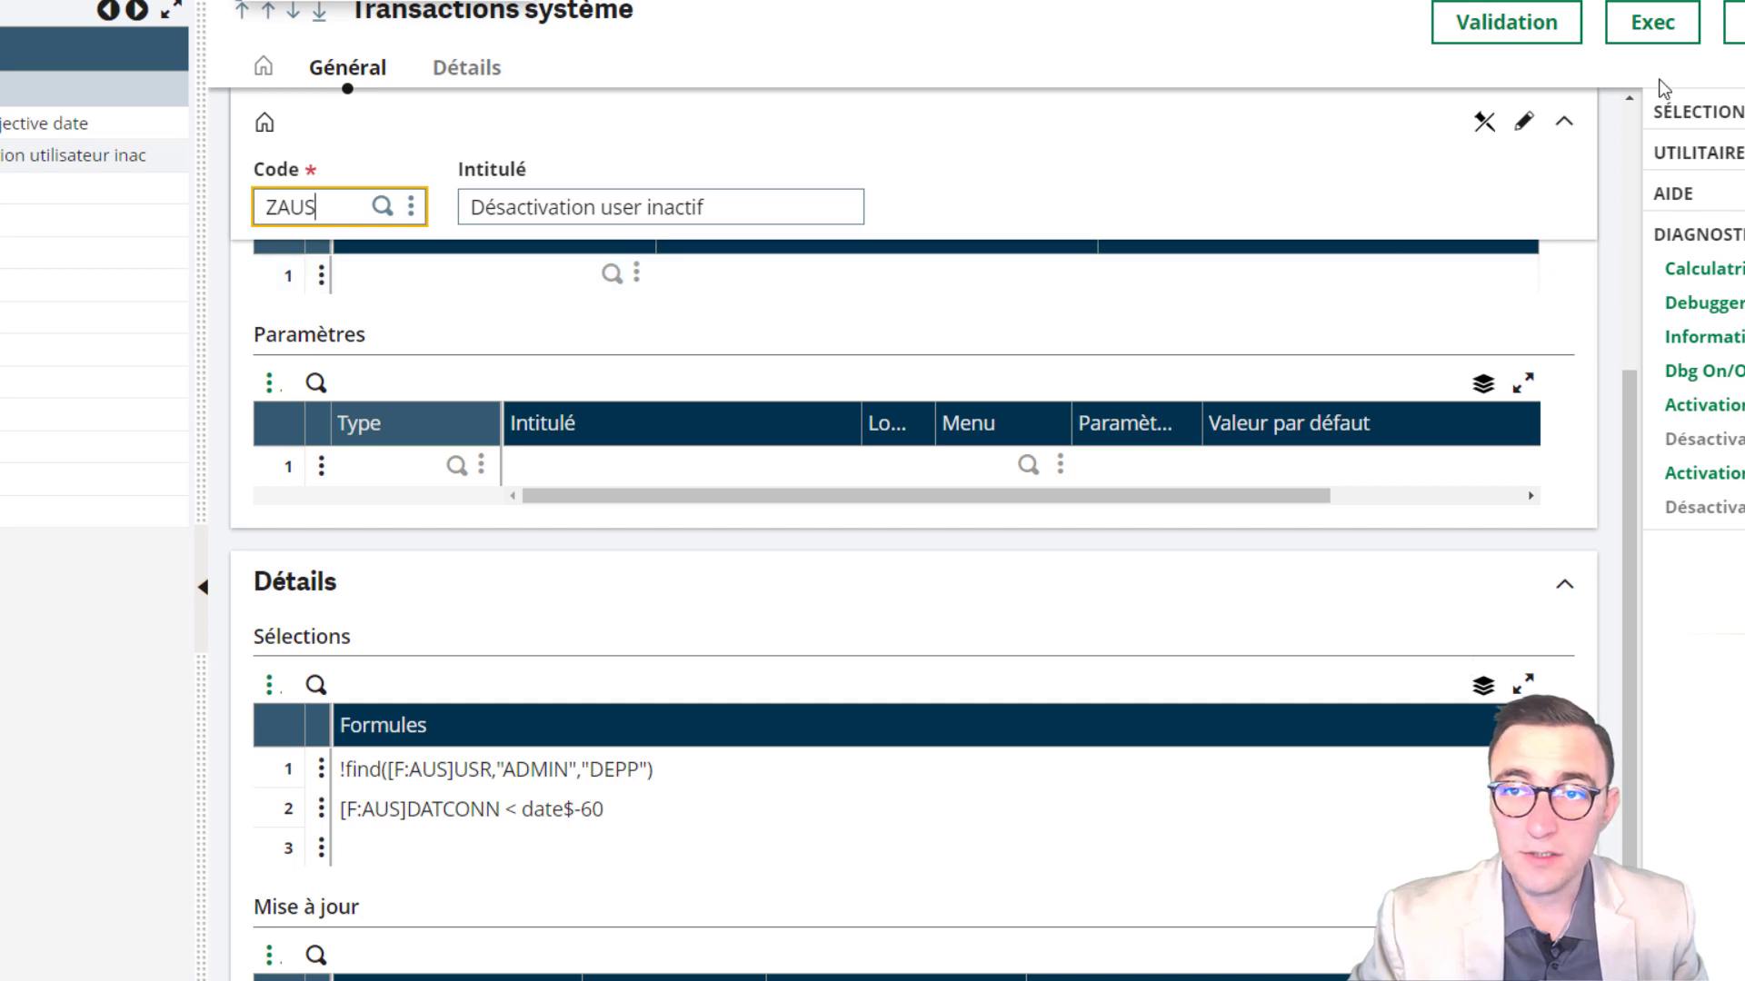
Validate the ZAUS transaction and execute it in test mode with the number of transactions set to 199.
left_click(1558, 23)
left_click(1652, 22)
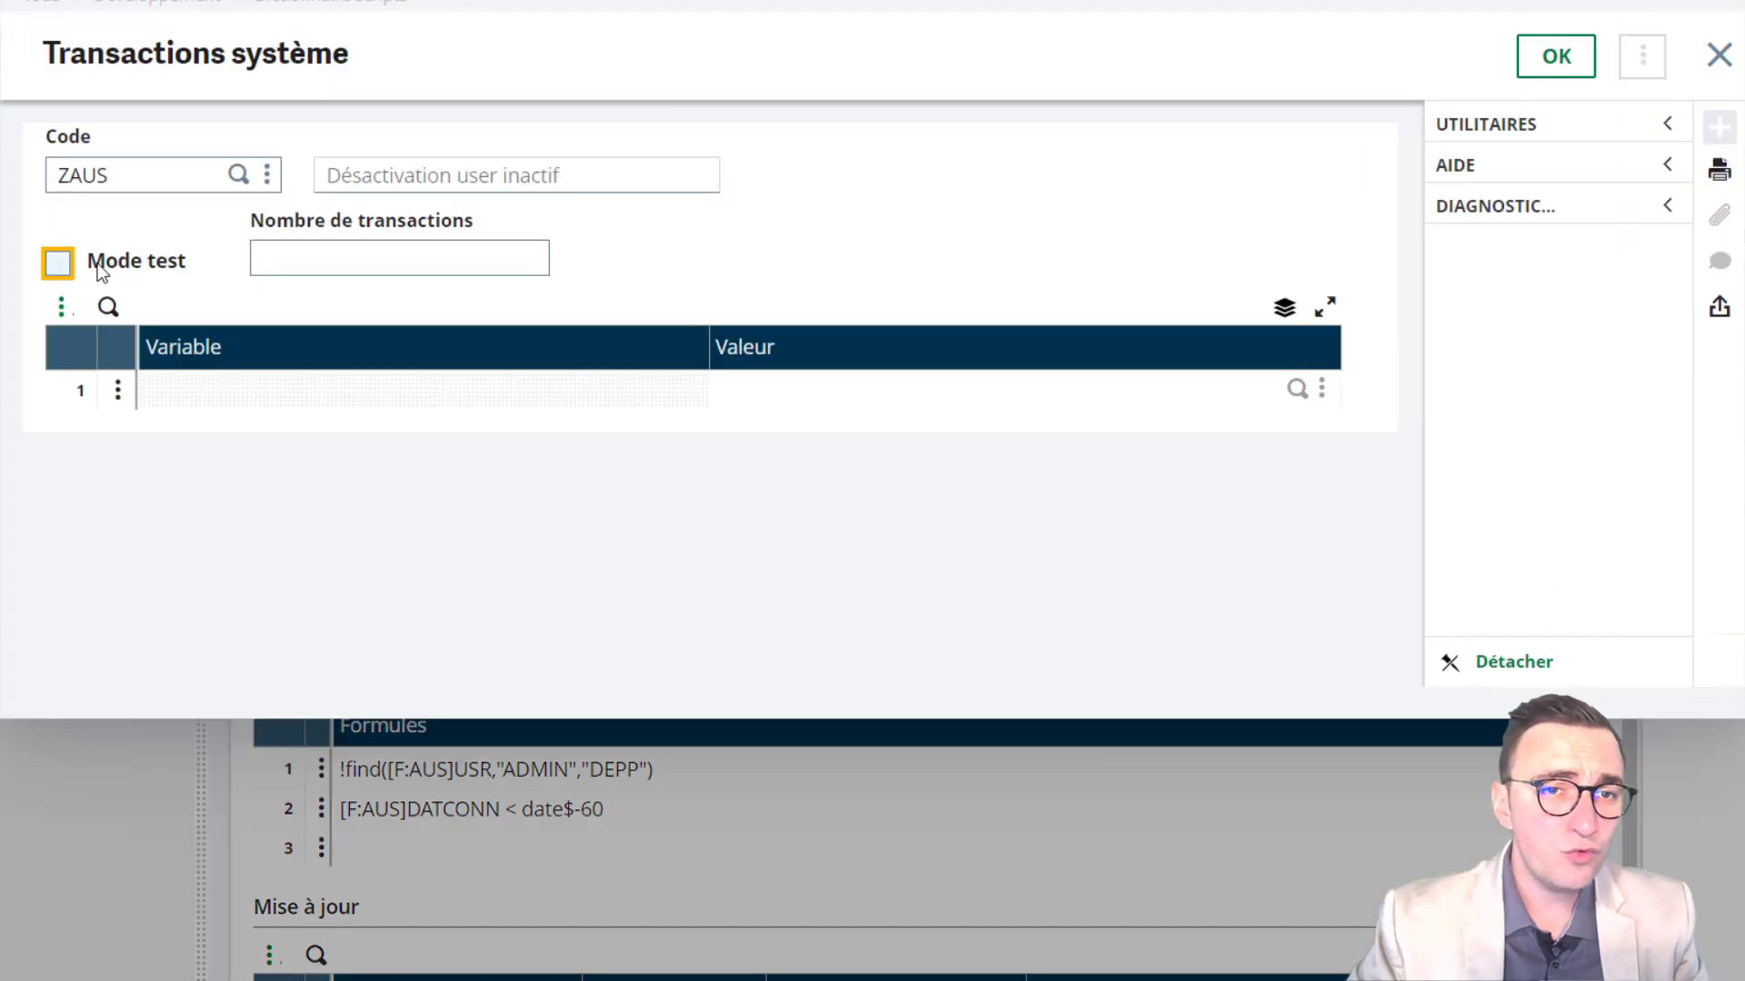
left_click(342, 271)
type("199")
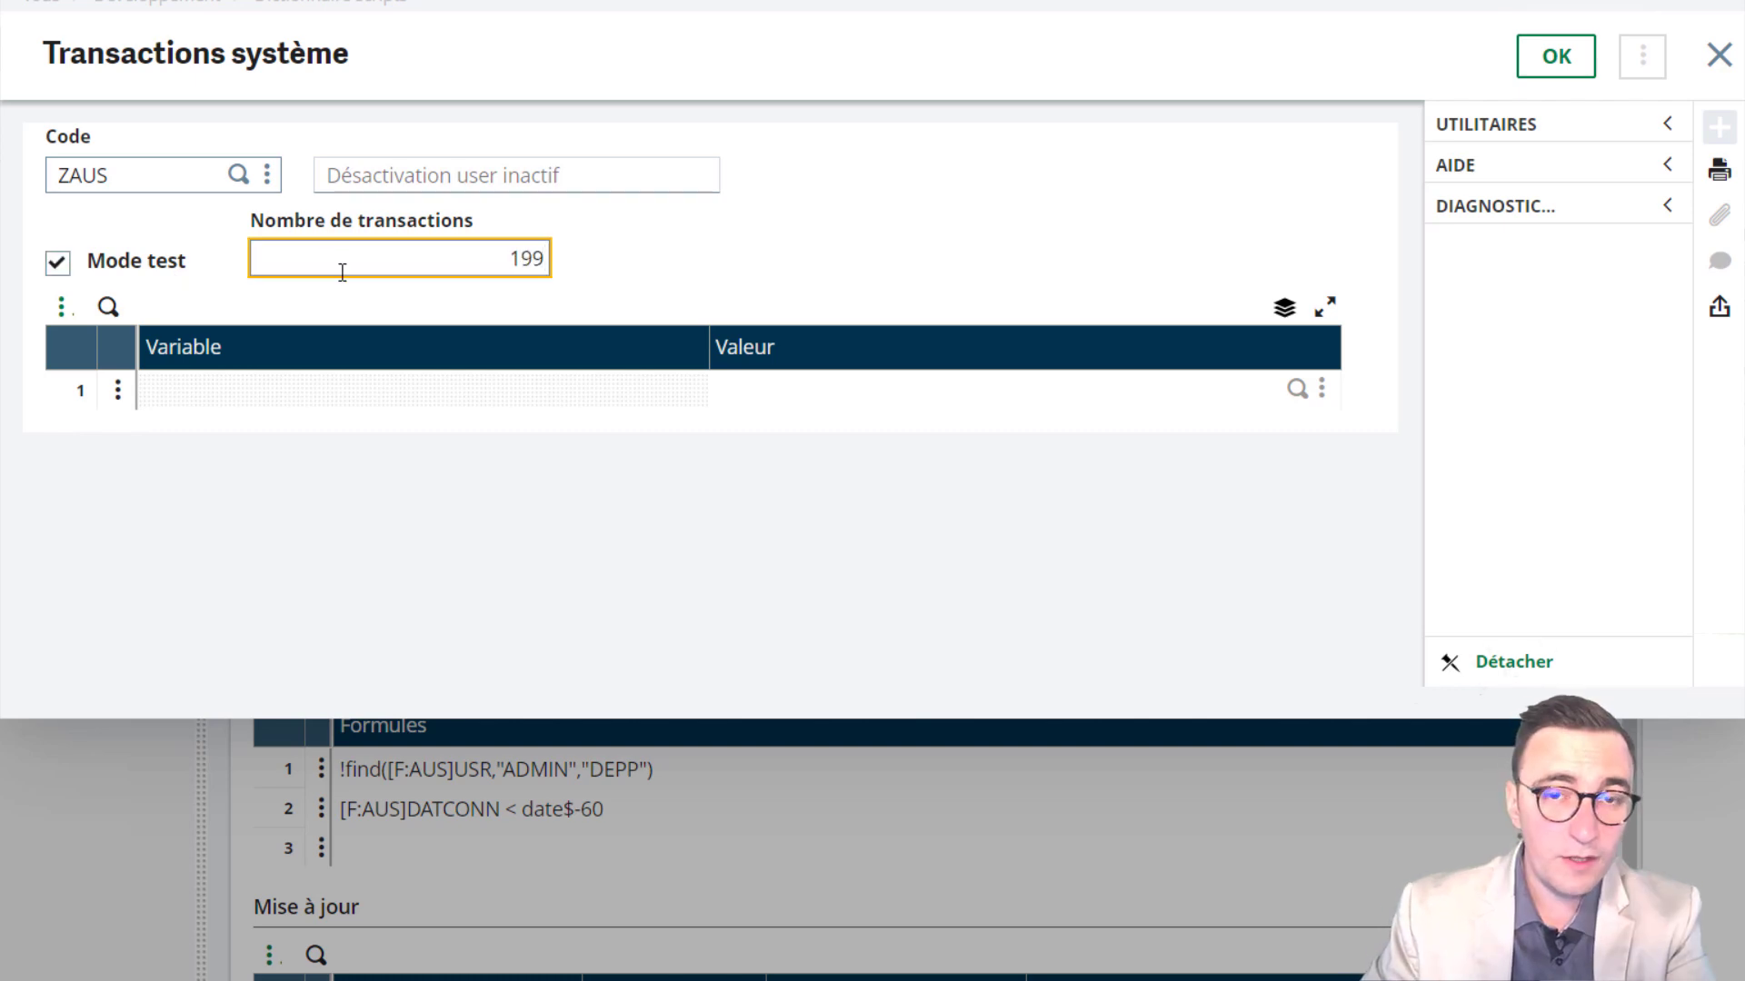
key("BackSpace")
key("BackSpace")
type("99")
key("Return")
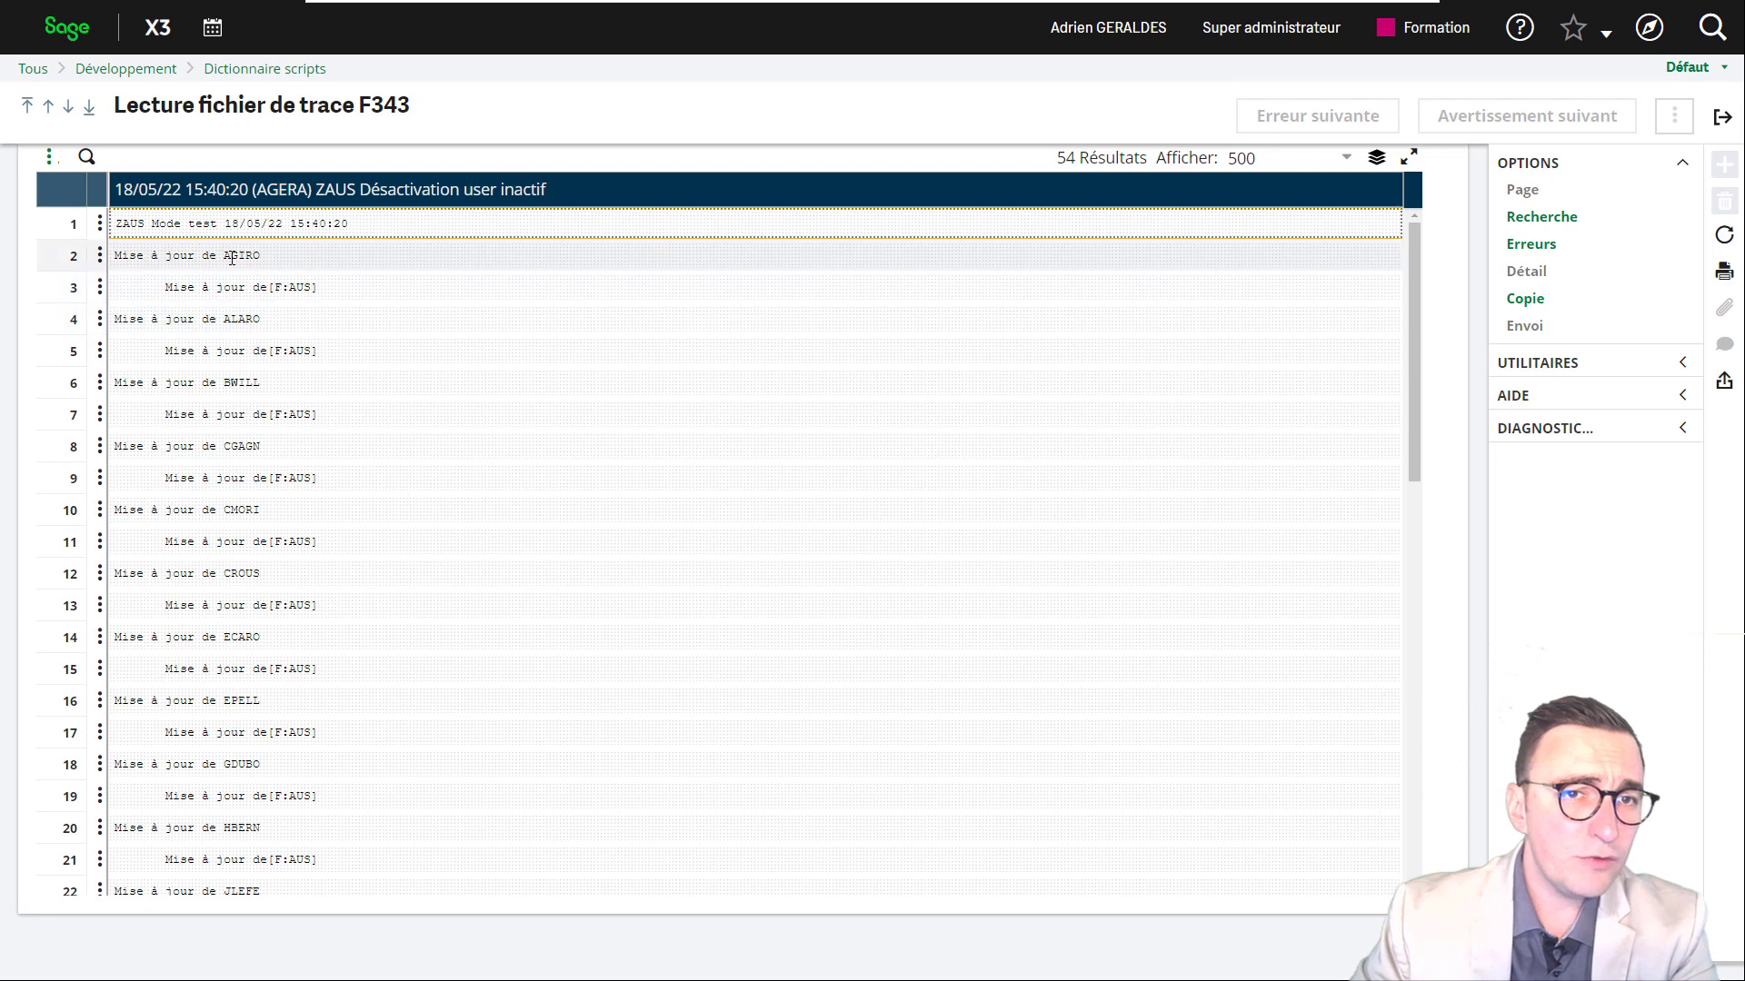
Examine the users listed for update and the line count in the test run's trace file, and close the trace.
double_click(245, 254)
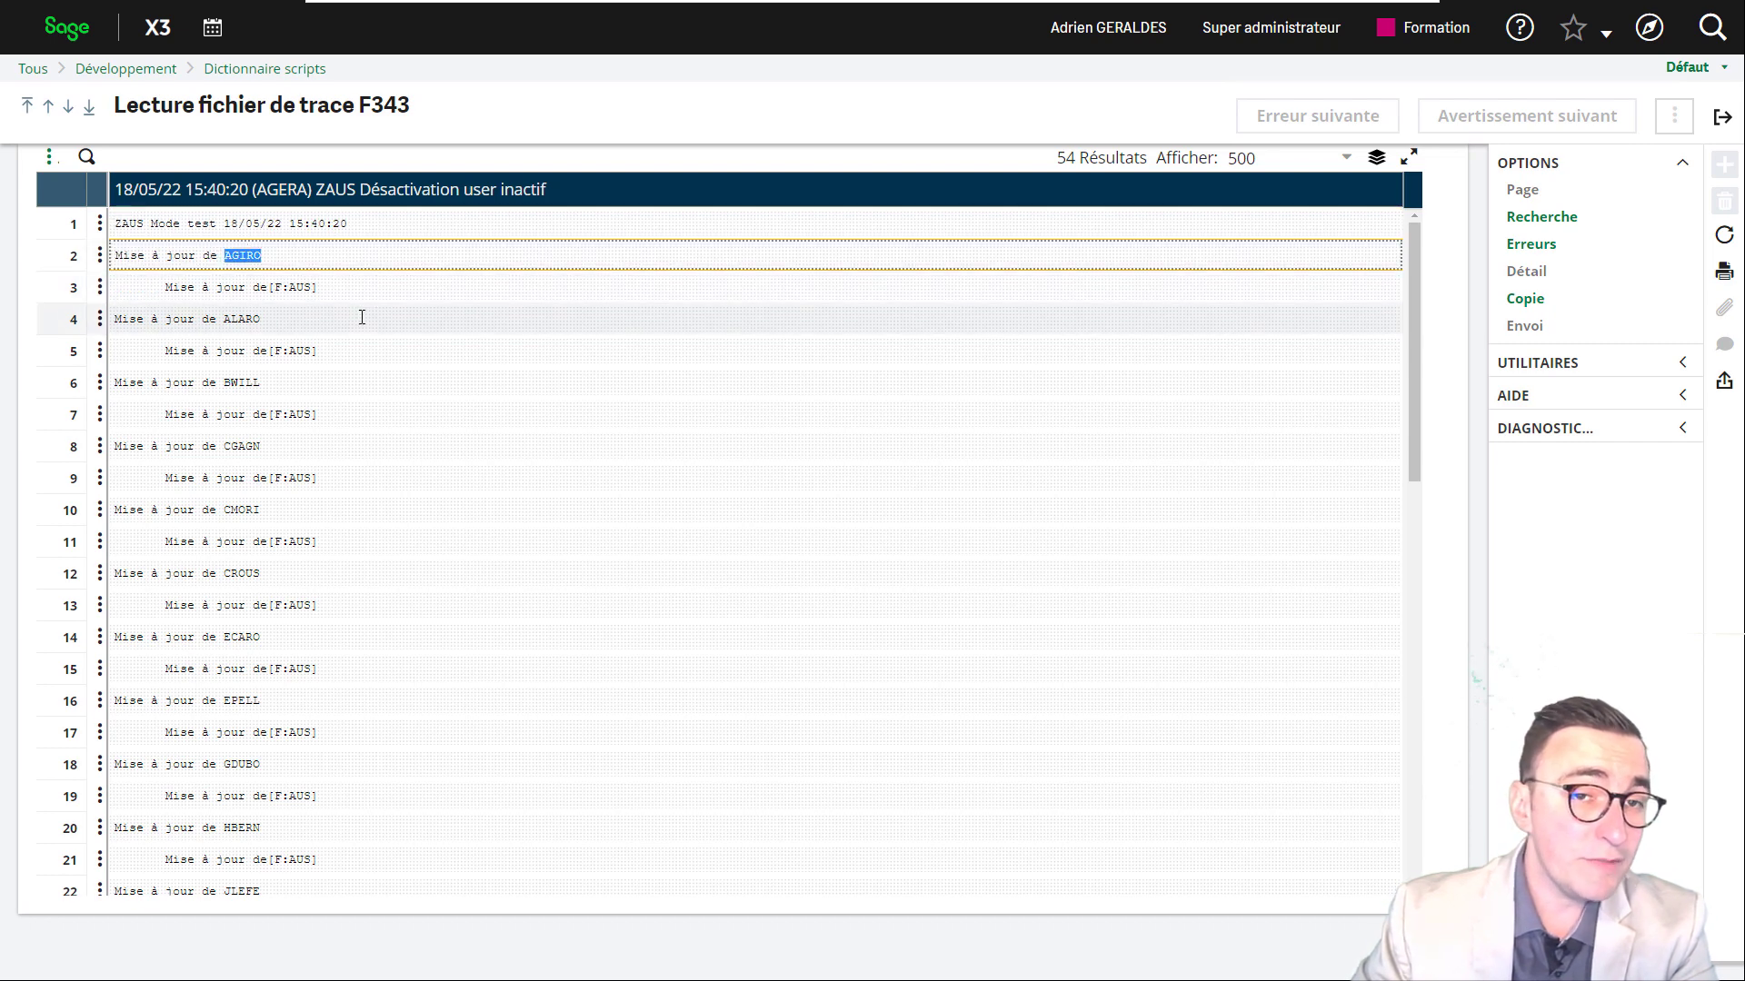
scroll(364, 338, "down", 10)
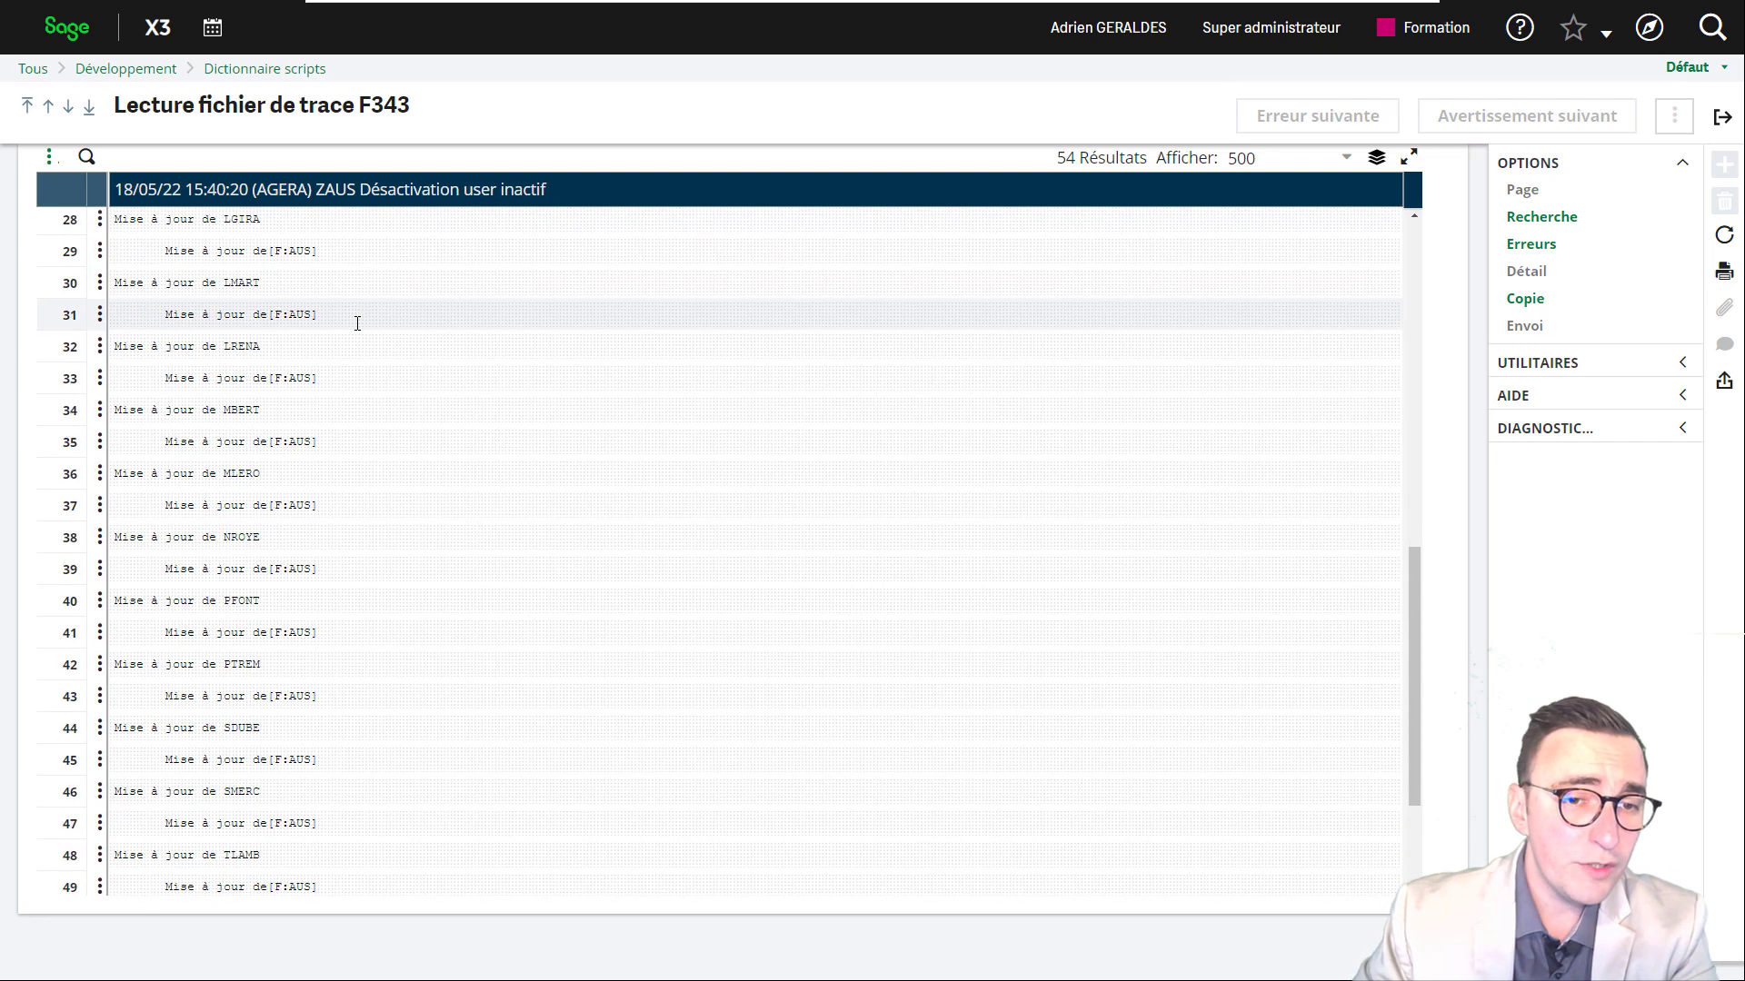
double_click(261, 785)
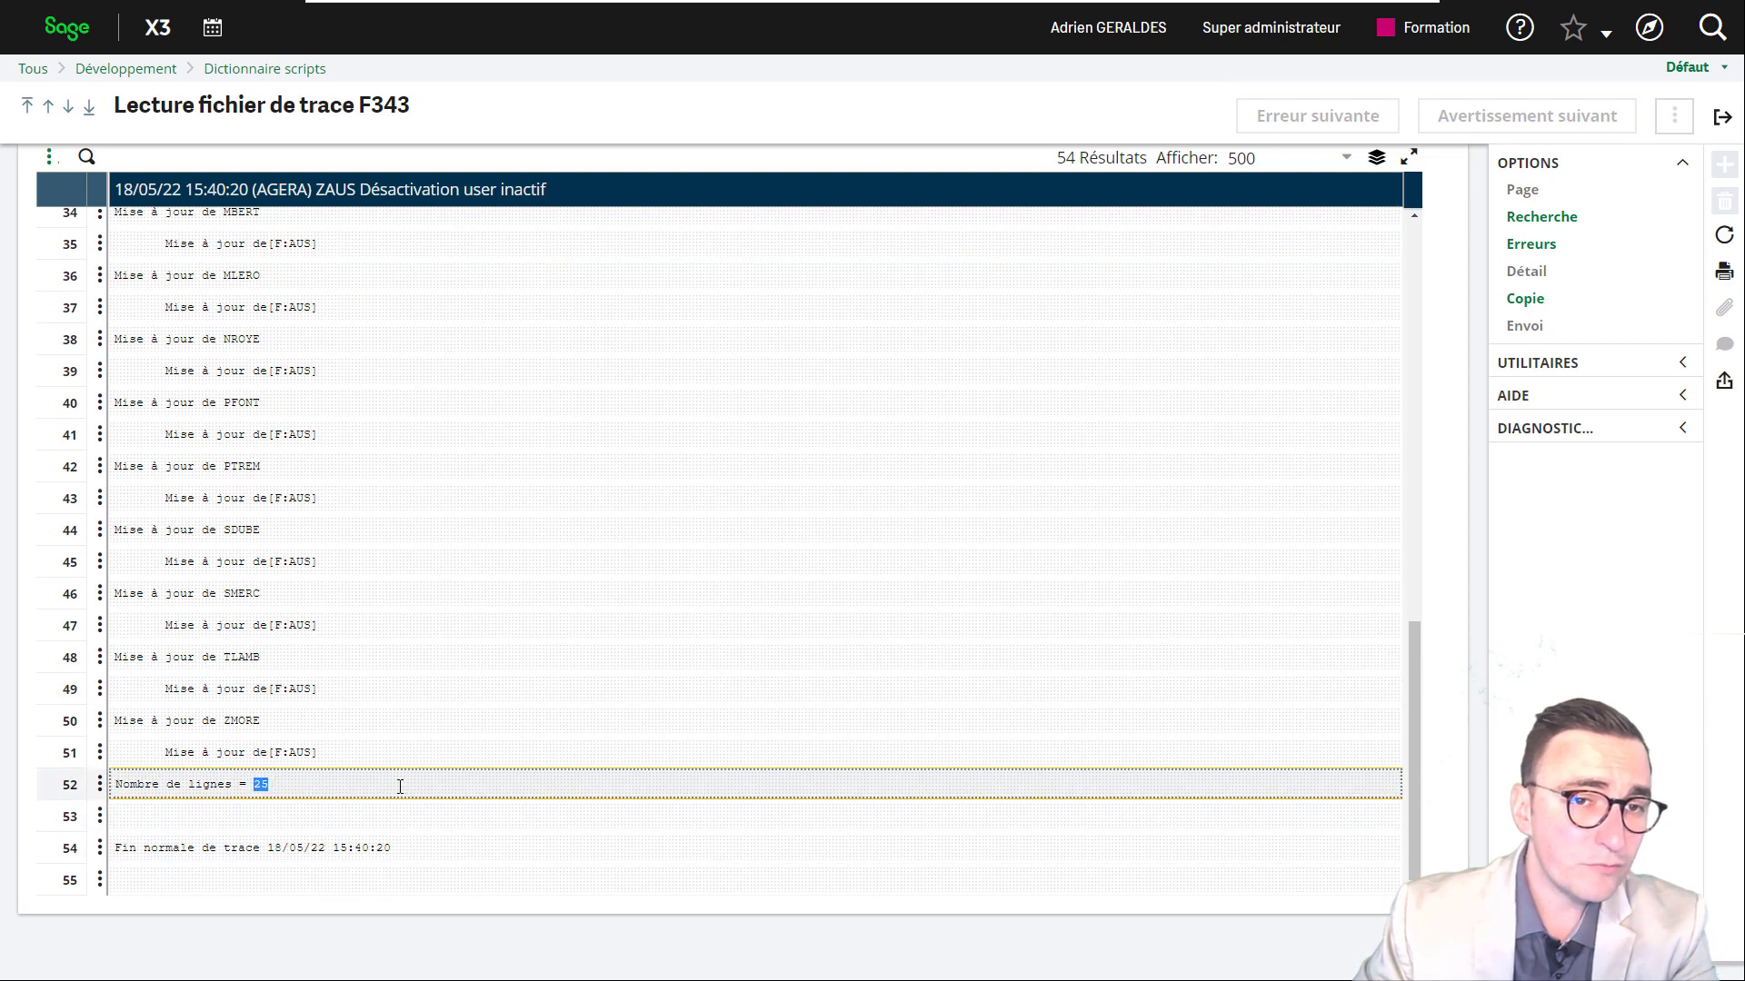
double_click(242, 466)
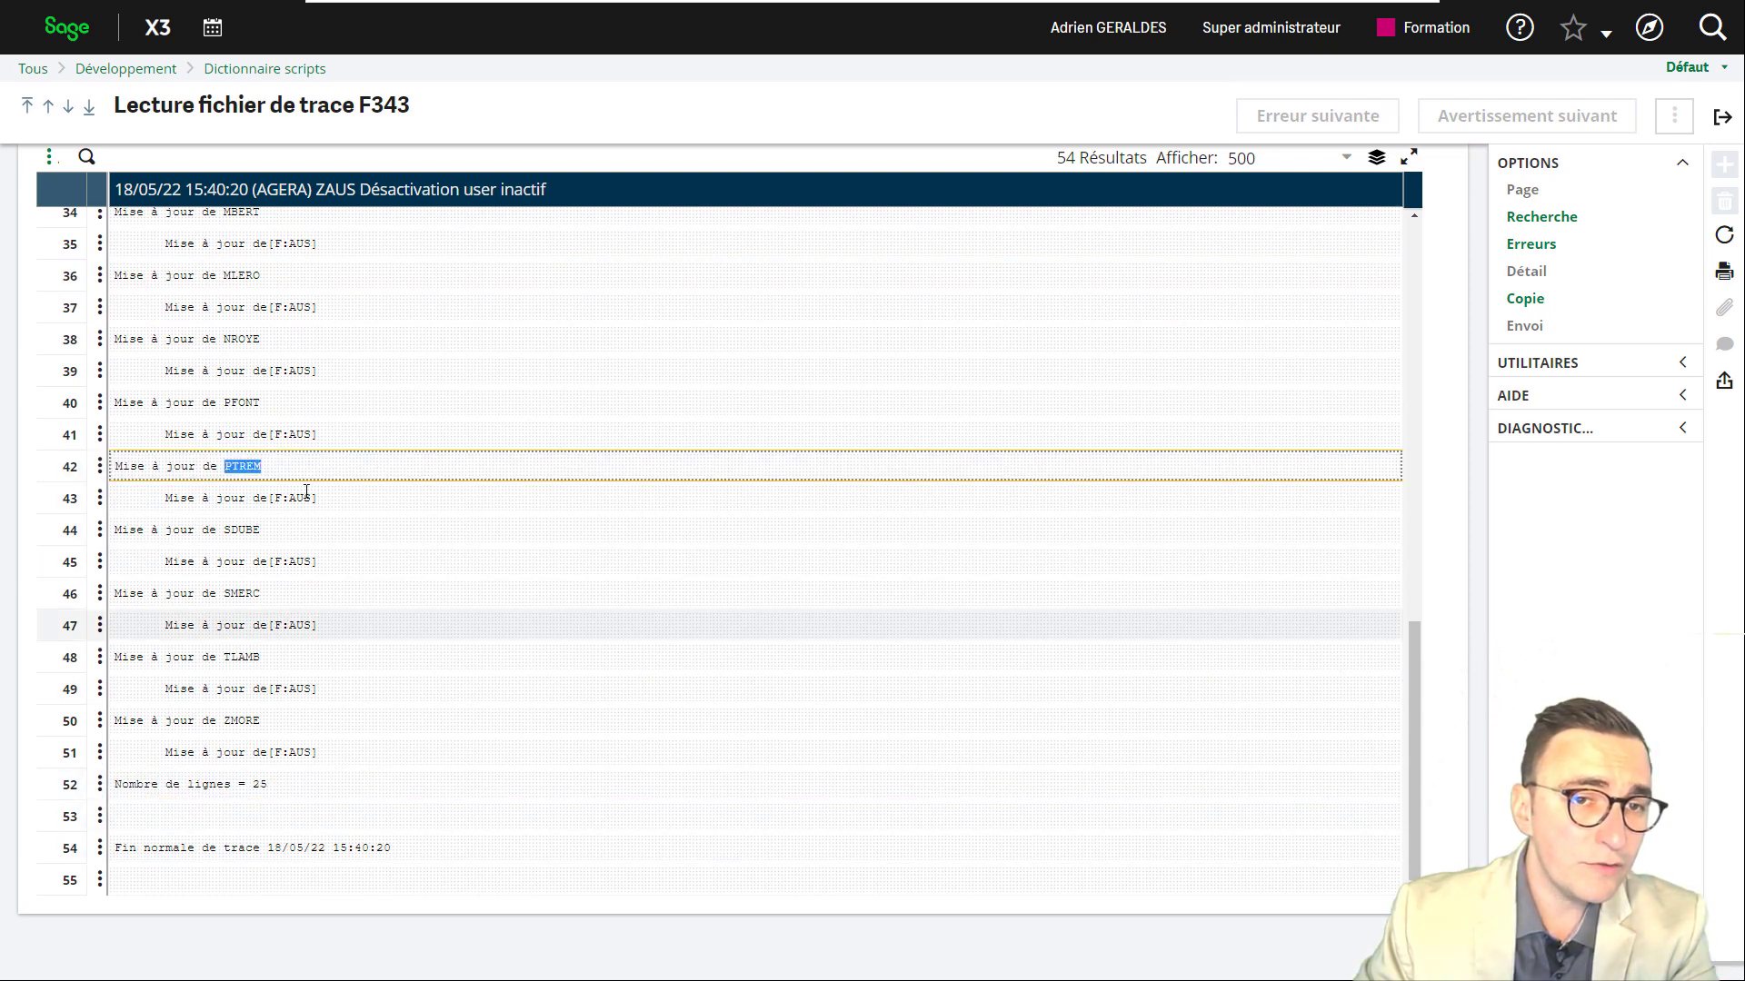
left_click_drag(320, 499, 292, 496)
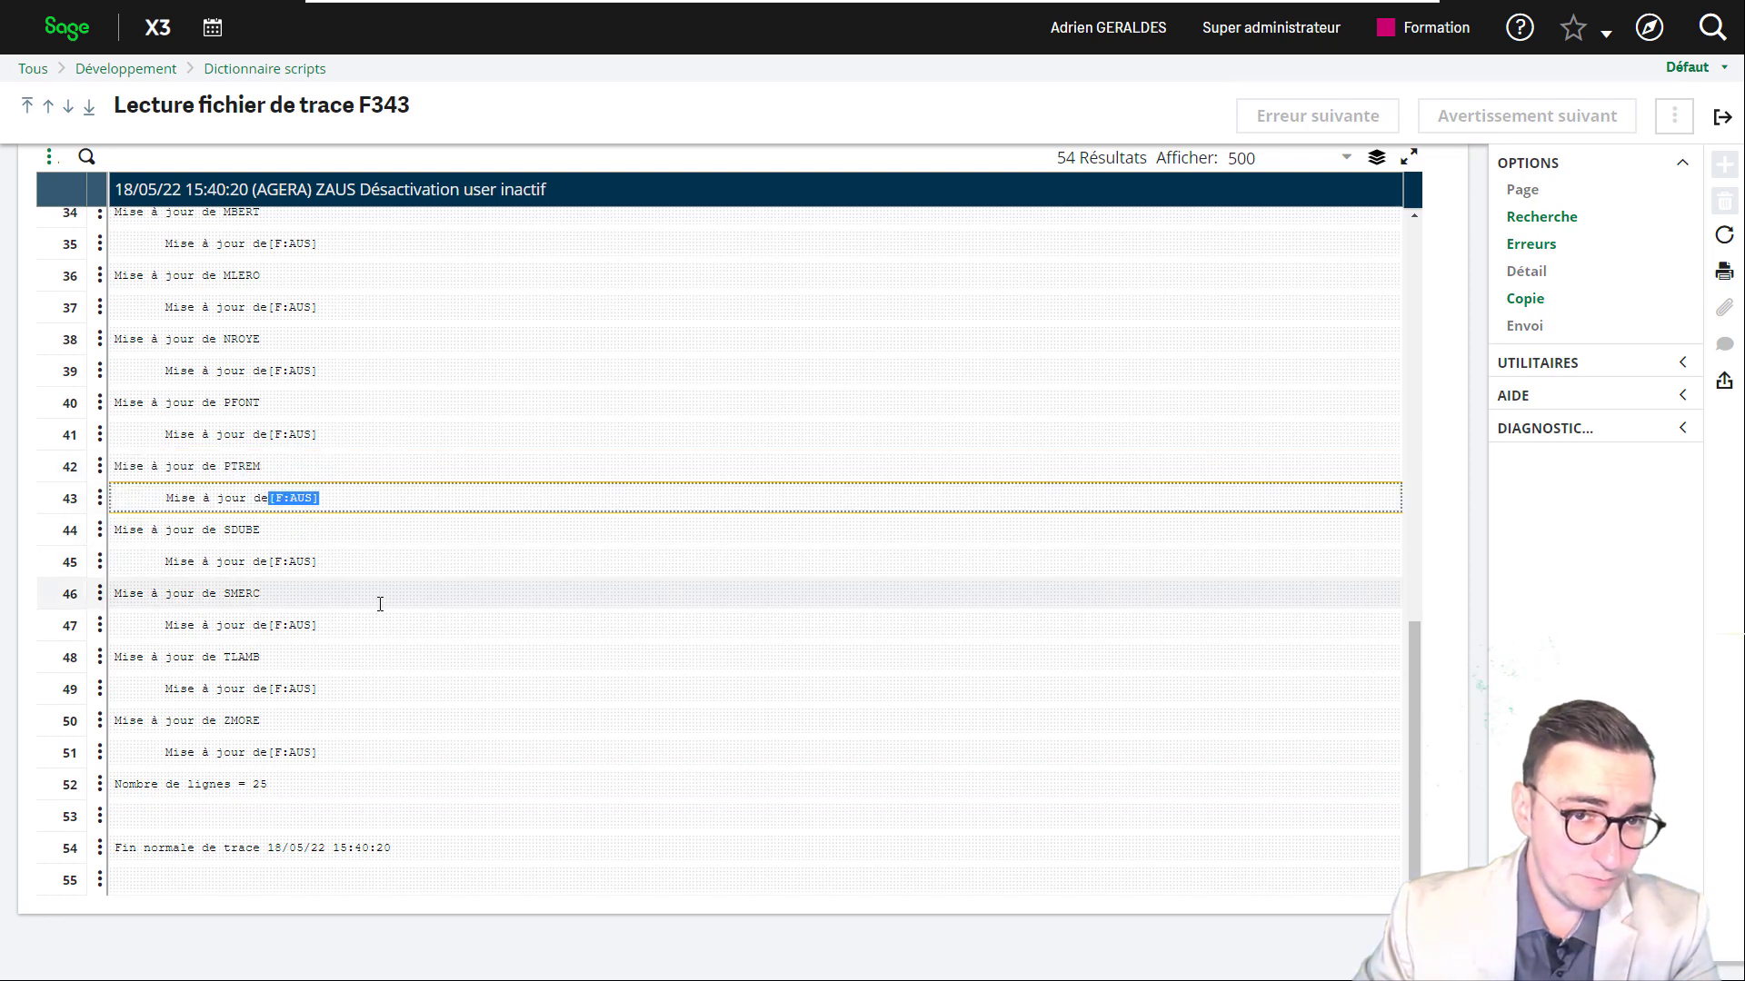
scroll(380, 605, "up", 10)
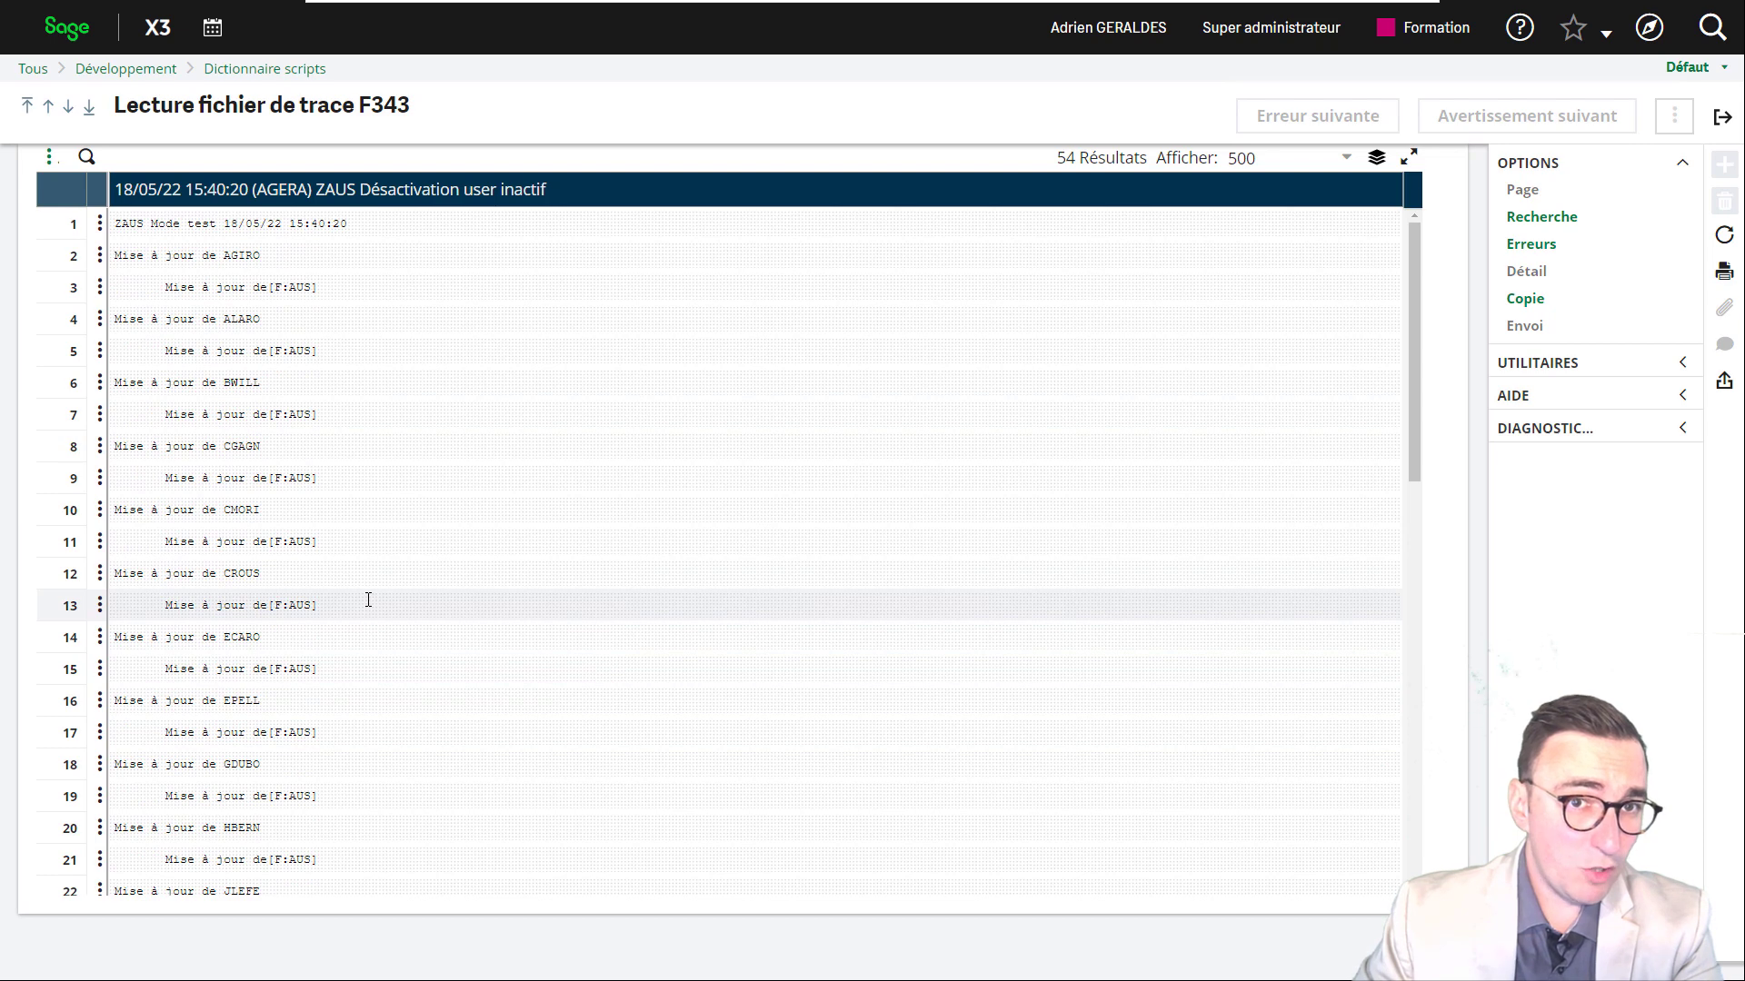
left_click(1721, 118)
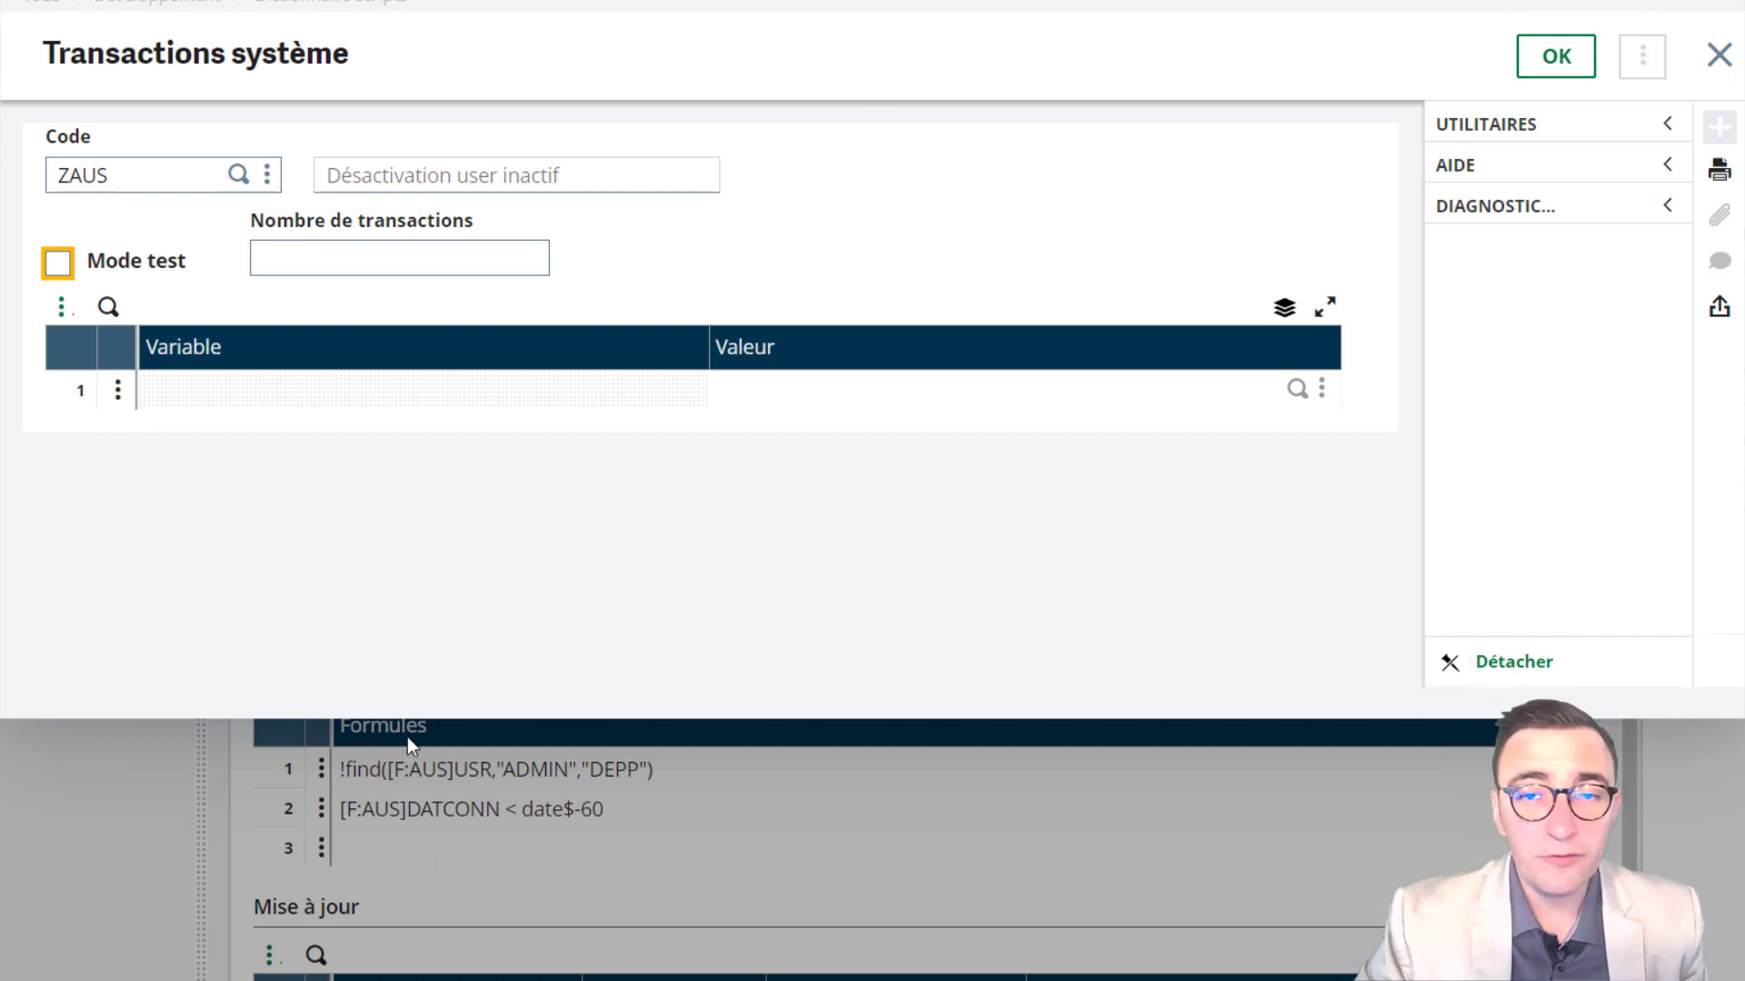
Execute the ZAUS transaction with test mode off and check the update entries in its trace file.
left_click(1556, 56)
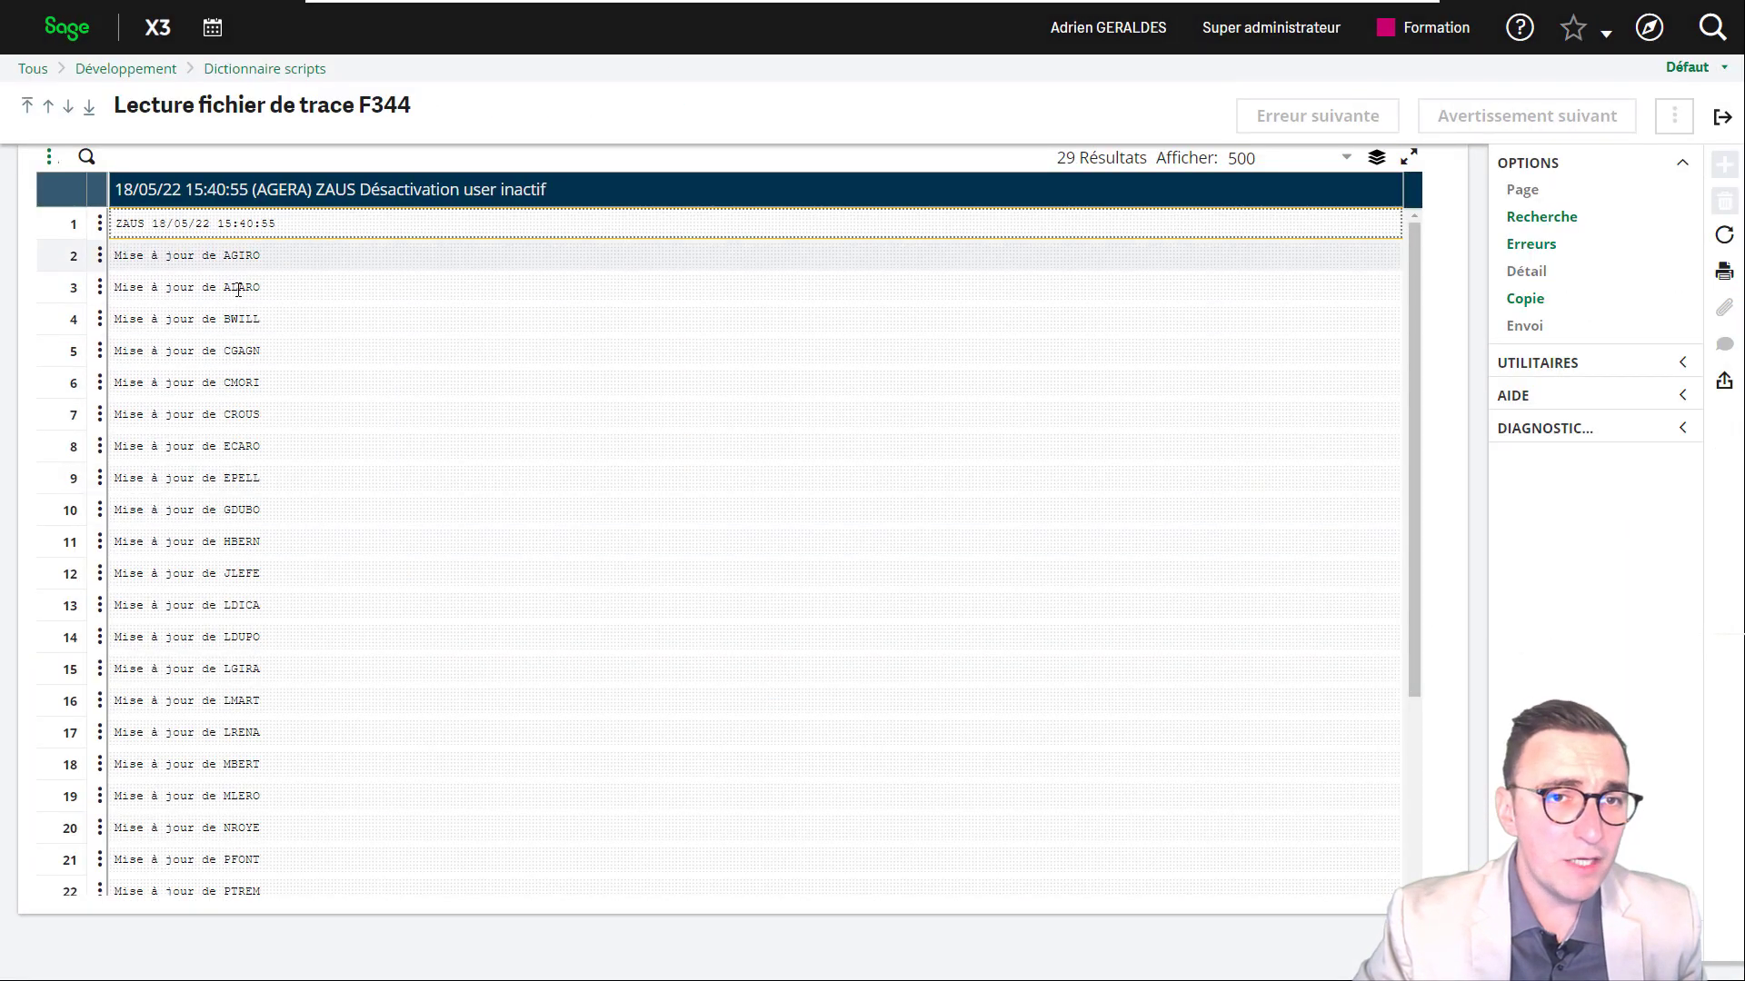
scroll(427, 460, "down", 3)
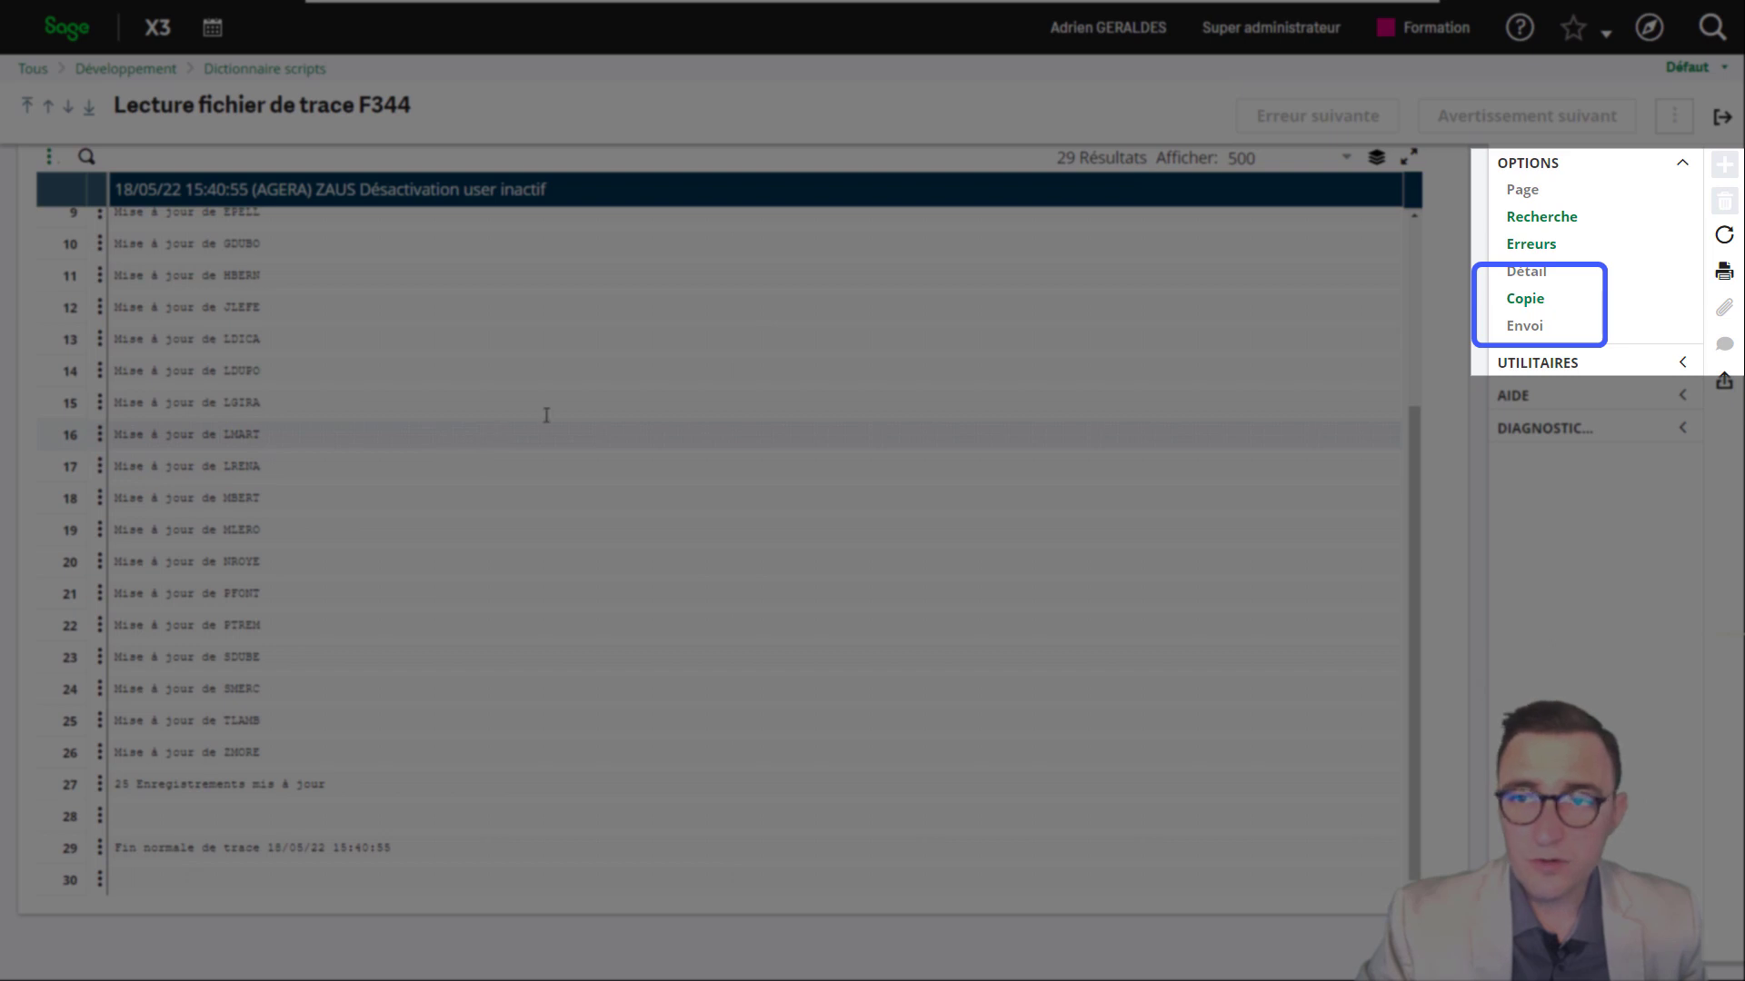
Download a copy of the trace file, view F344.tra in Notepad++, return to Sage X3 and close the trace.
left_click(1530, 302)
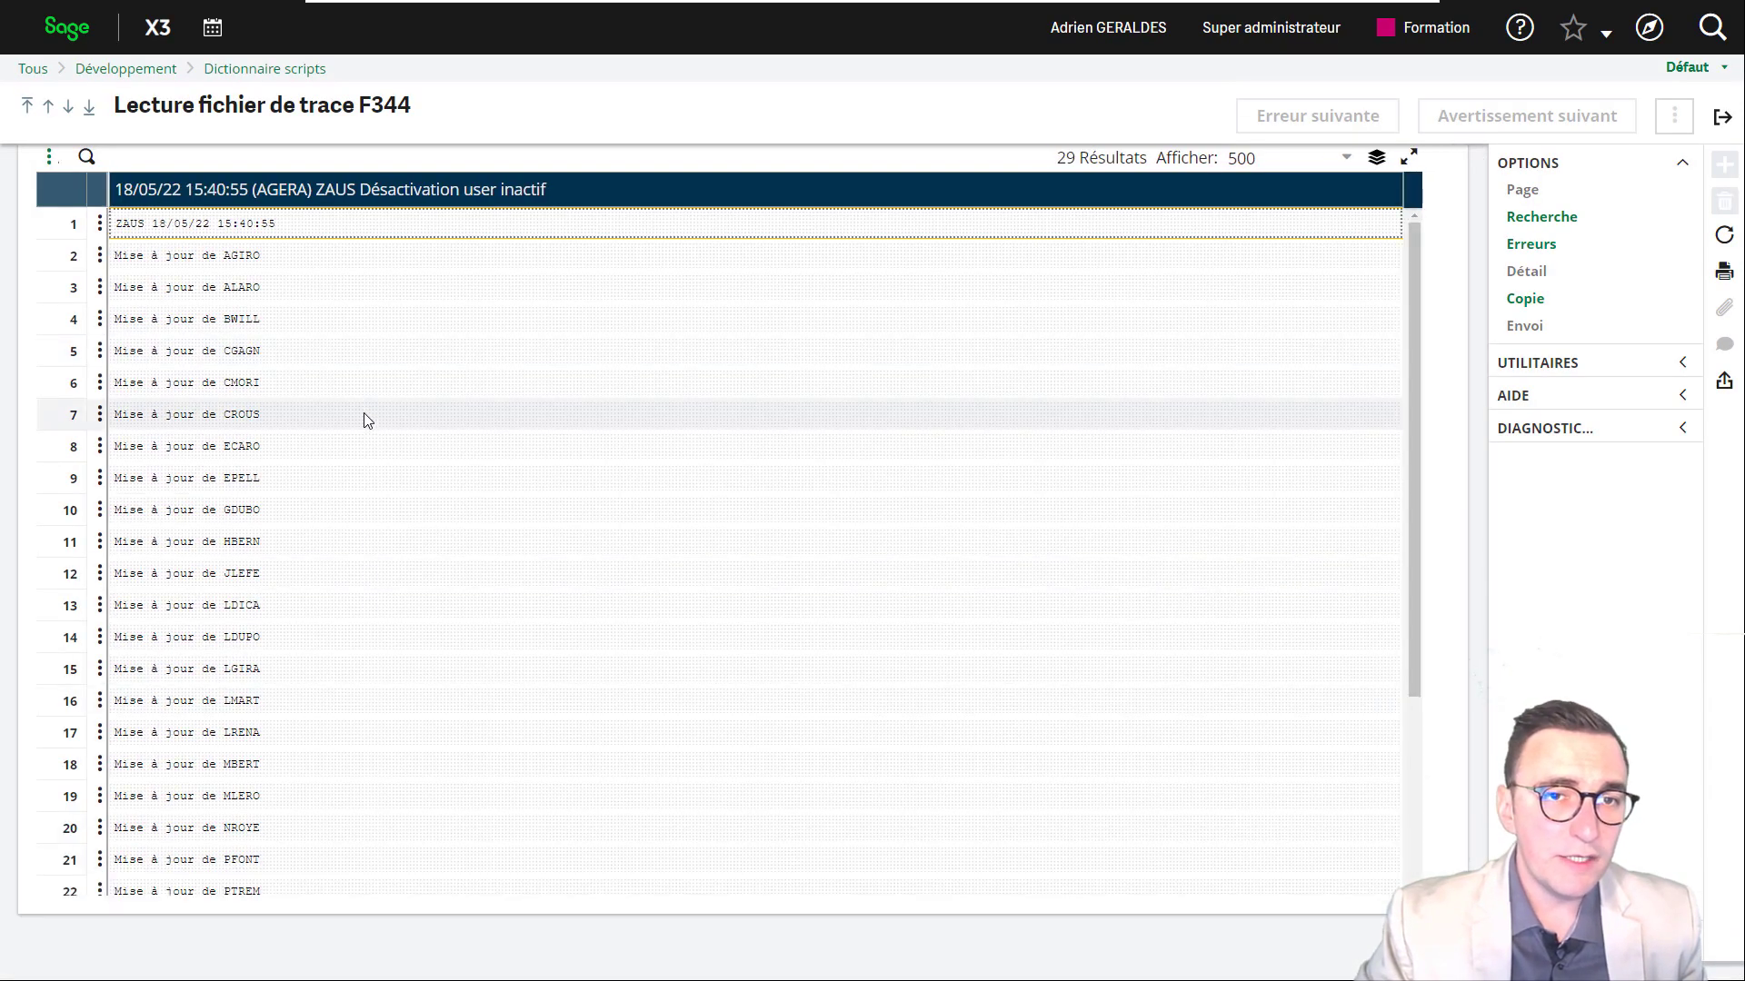
left_click(351, 968)
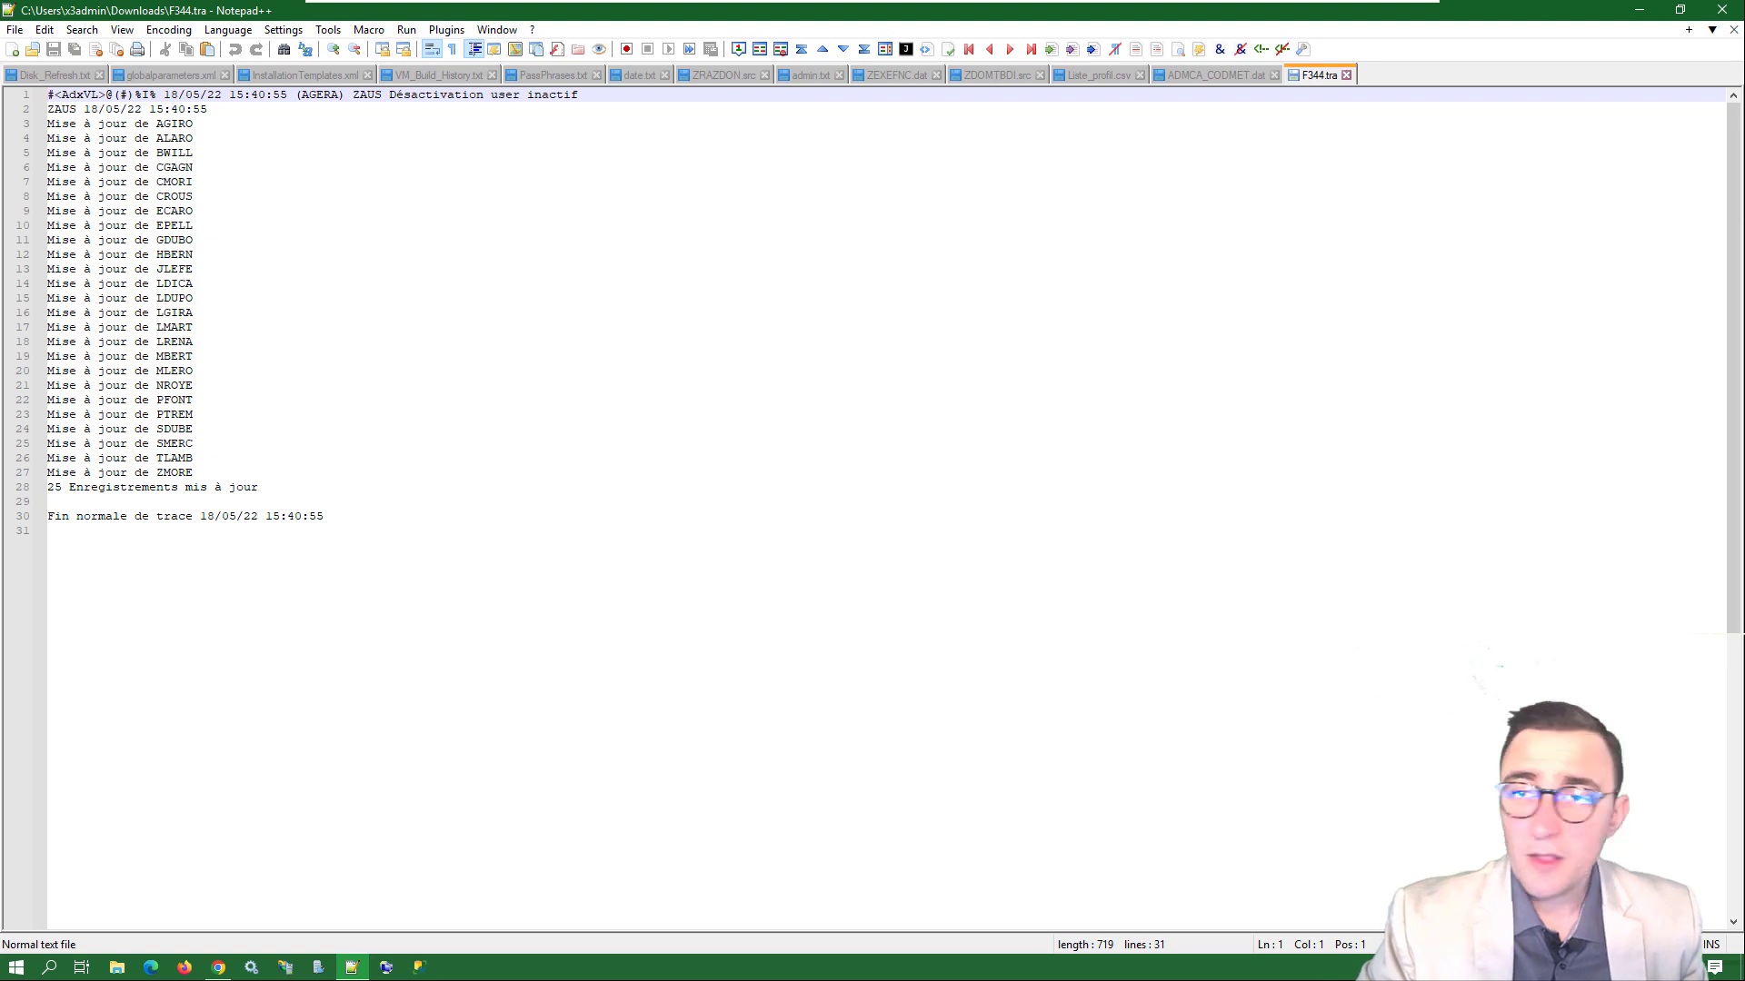
left_click(1638, 10)
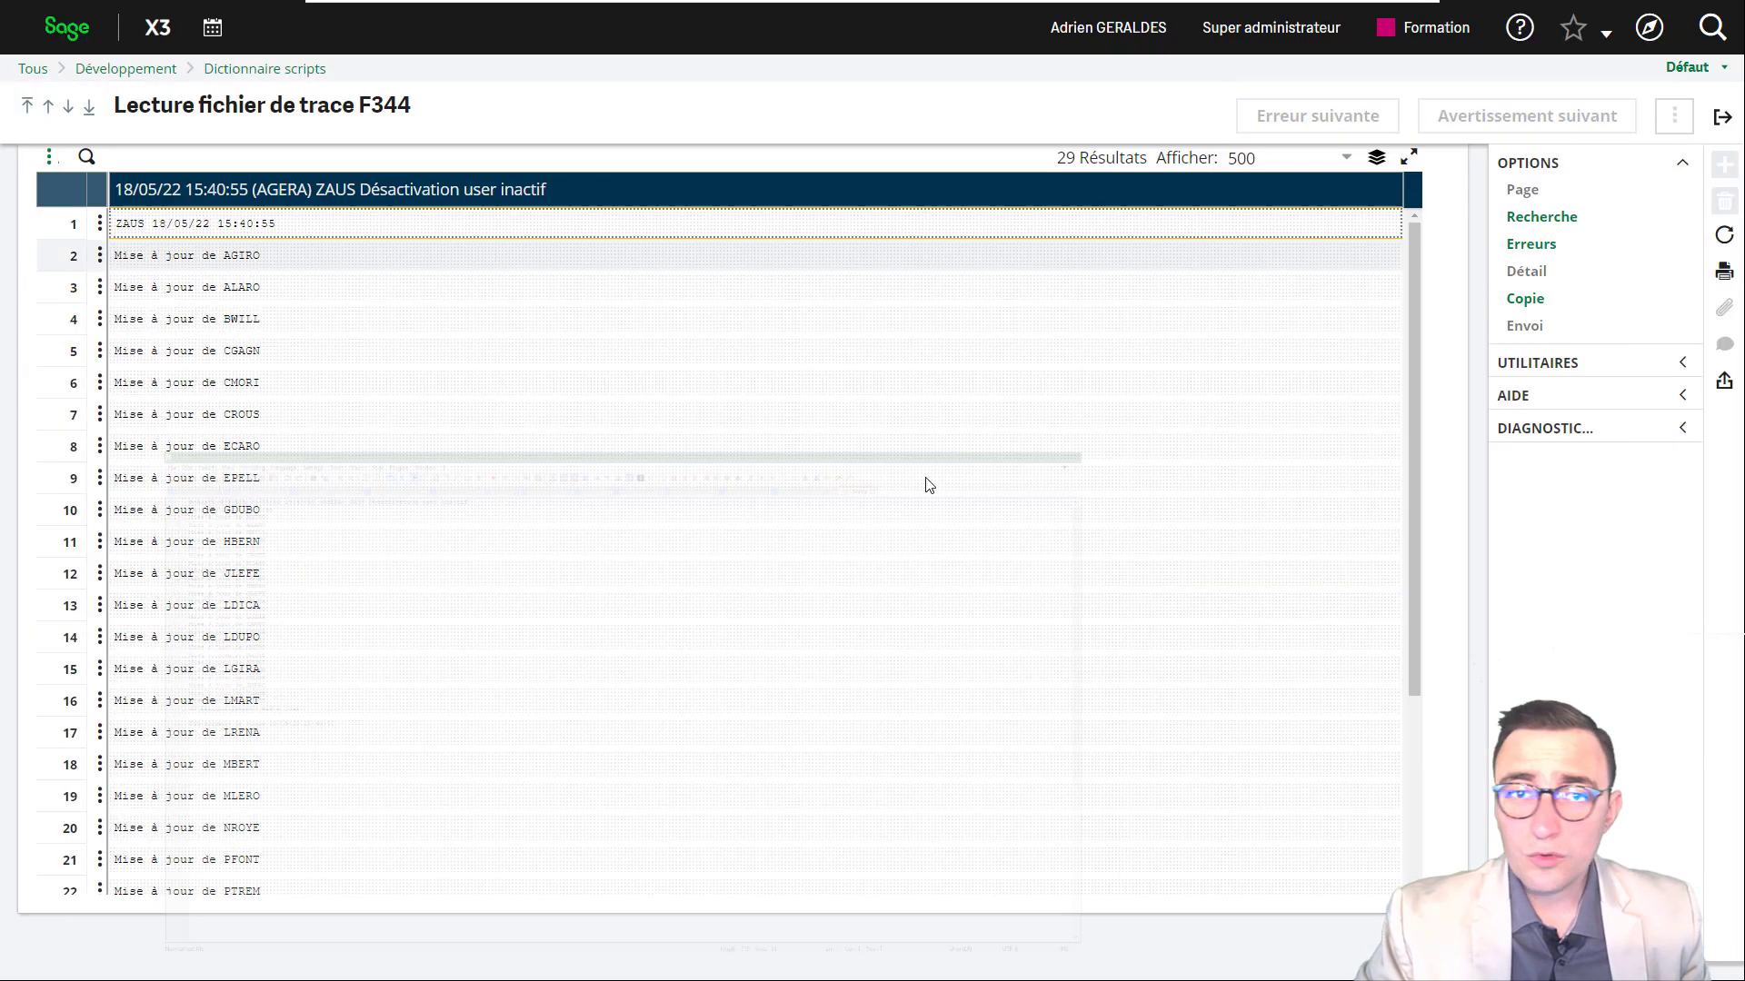
left_click(1722, 117)
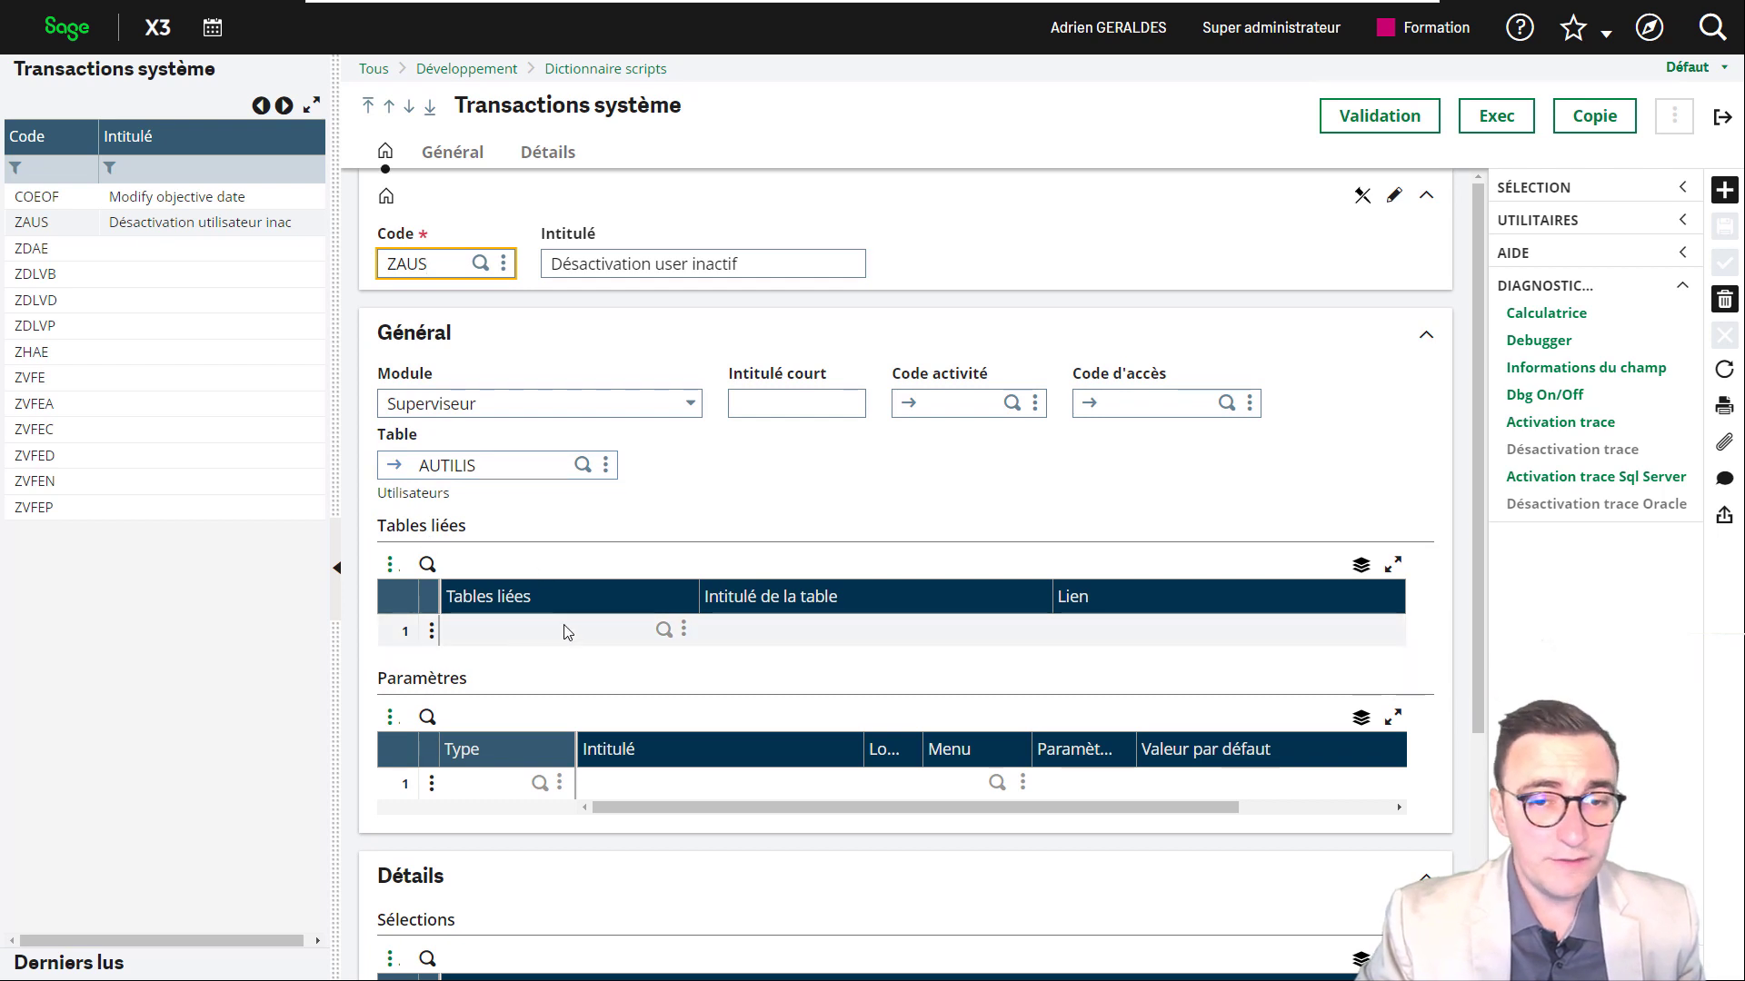
scroll(500, 606, "down", 2)
scroll(518, 641, "down", 2)
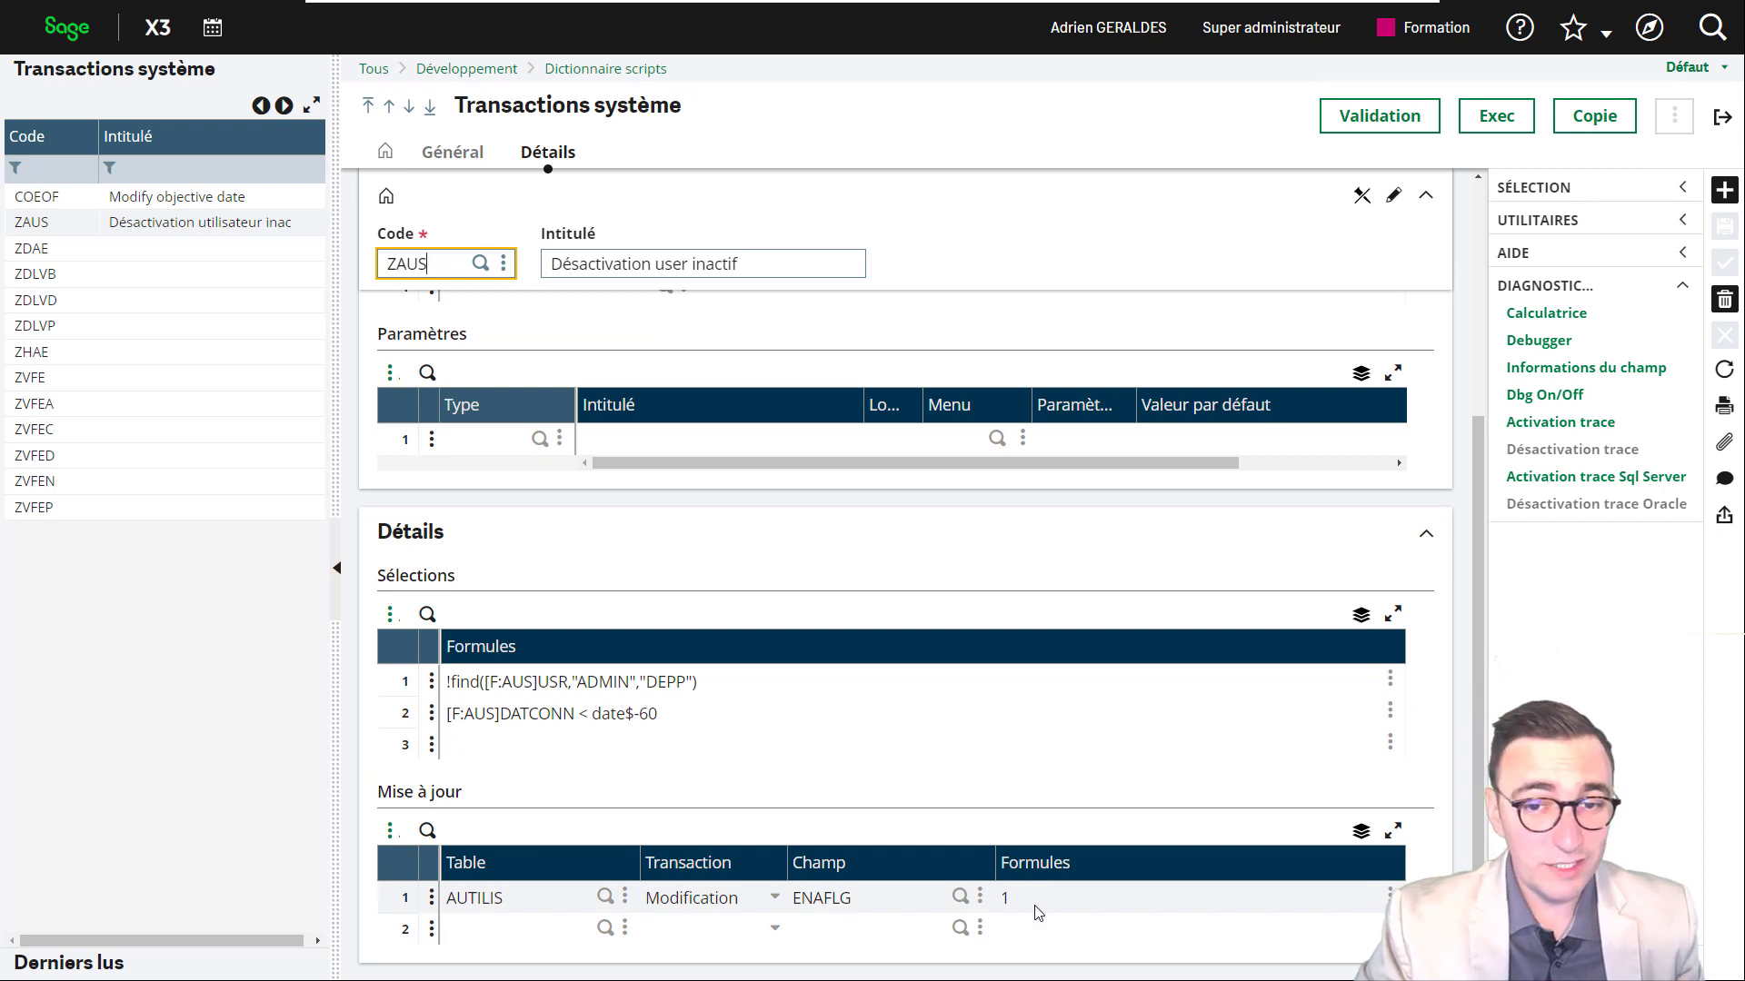
scroll(954, 791, "up", 4)
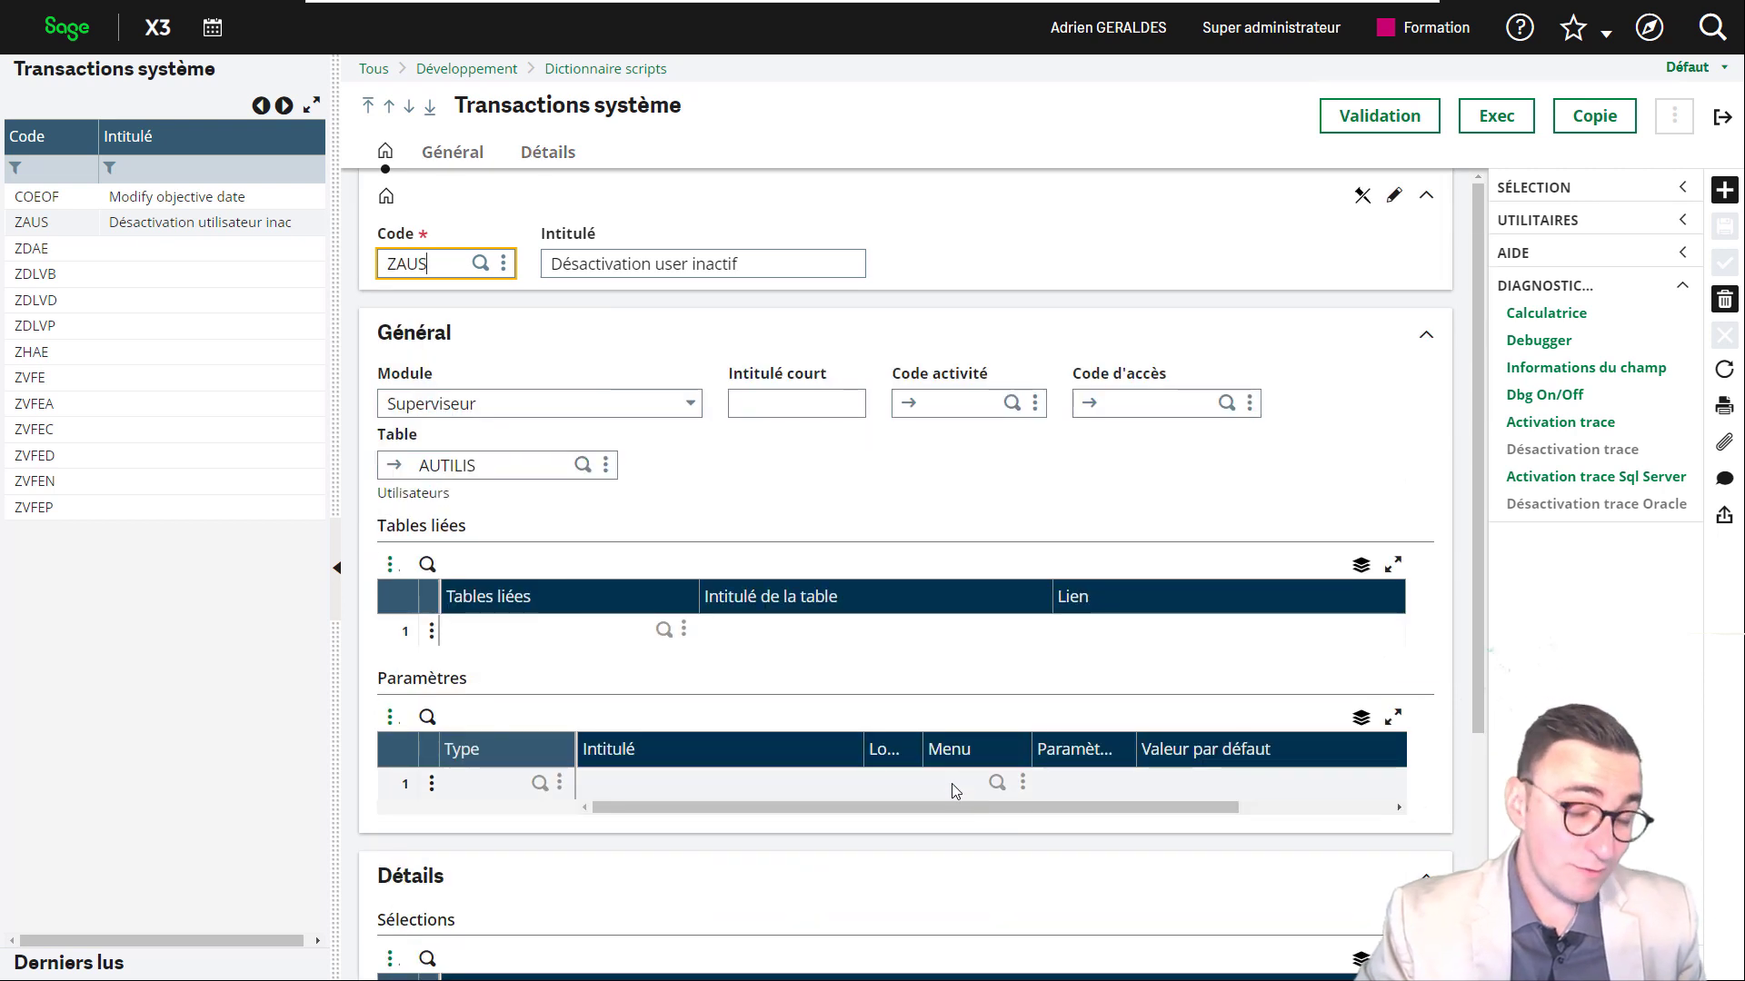